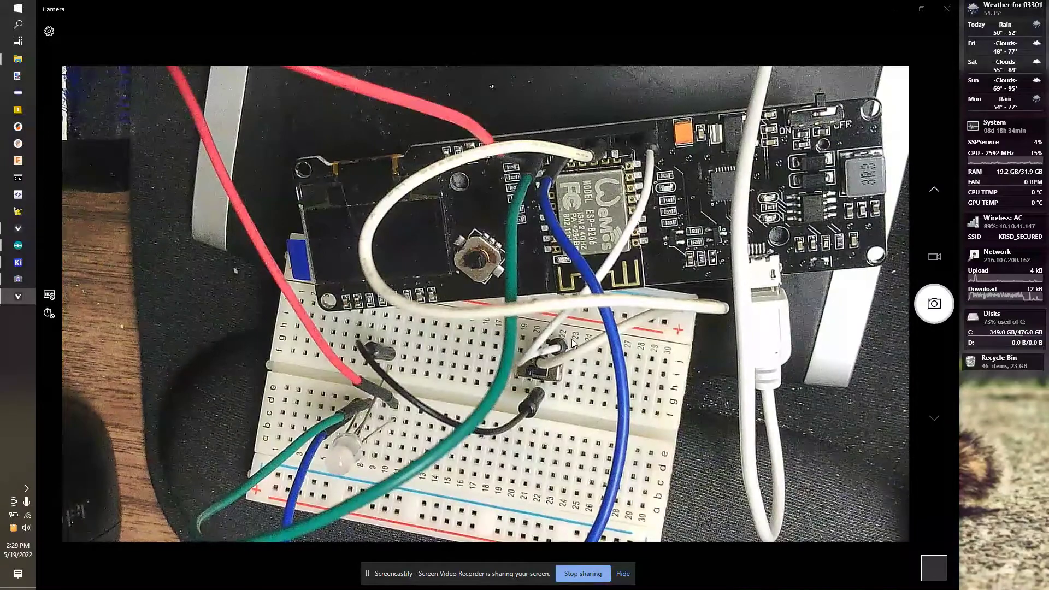
Step: Leave the Camera view of the breadboard and switch to the KiCad 6.0 window
key("alt+Tab")
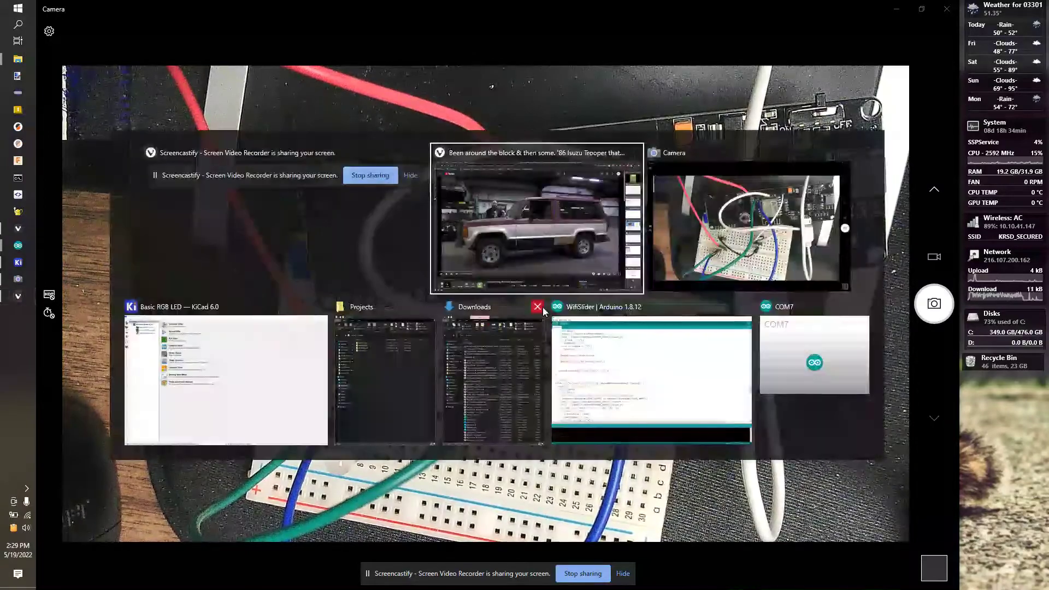
Step: Start a new KiCad project and create an ESP Lamp folder under Projects
key("alt+Tab")
key("alt+Tab")
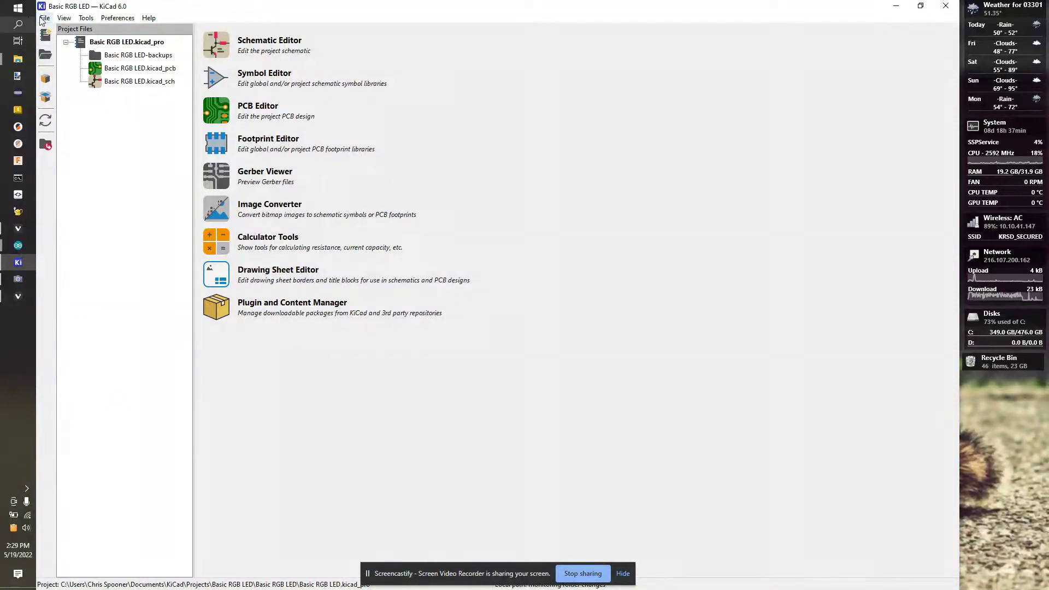
left_click(45, 17)
left_click(71, 31)
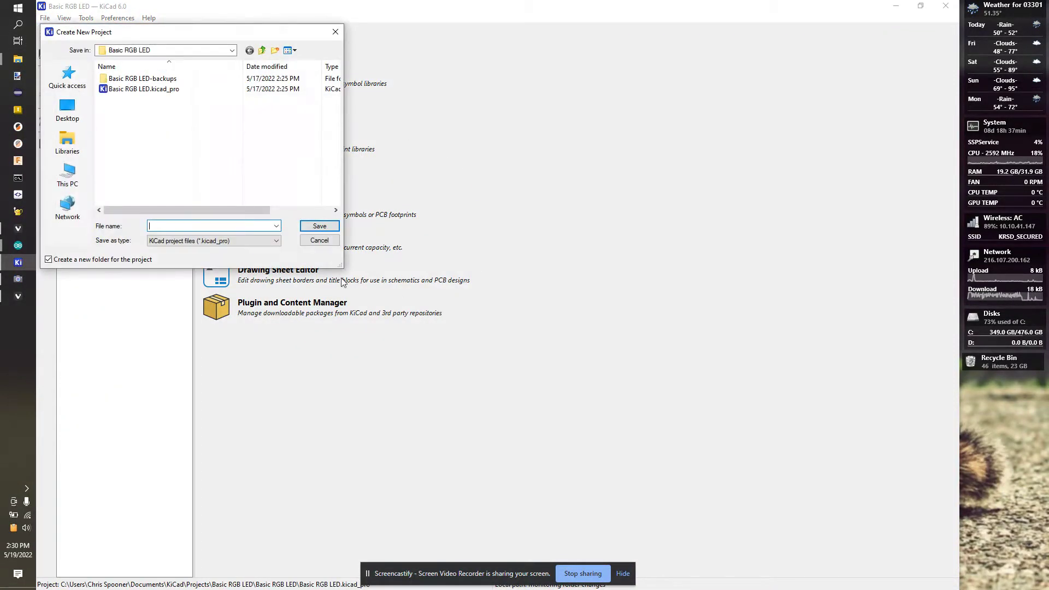
left_click(262, 50)
left_click(261, 51)
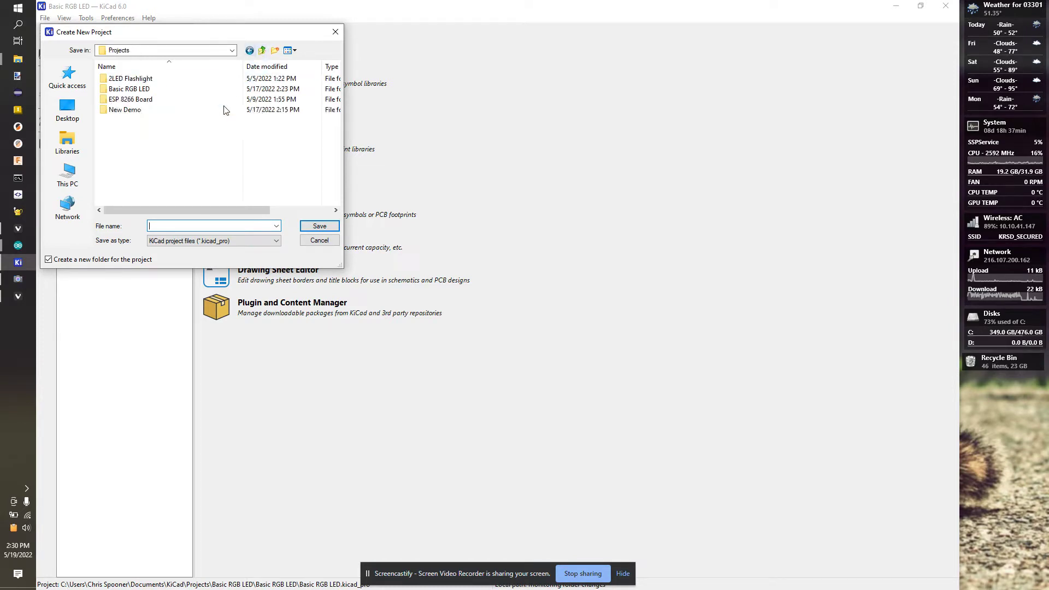
left_click(275, 50)
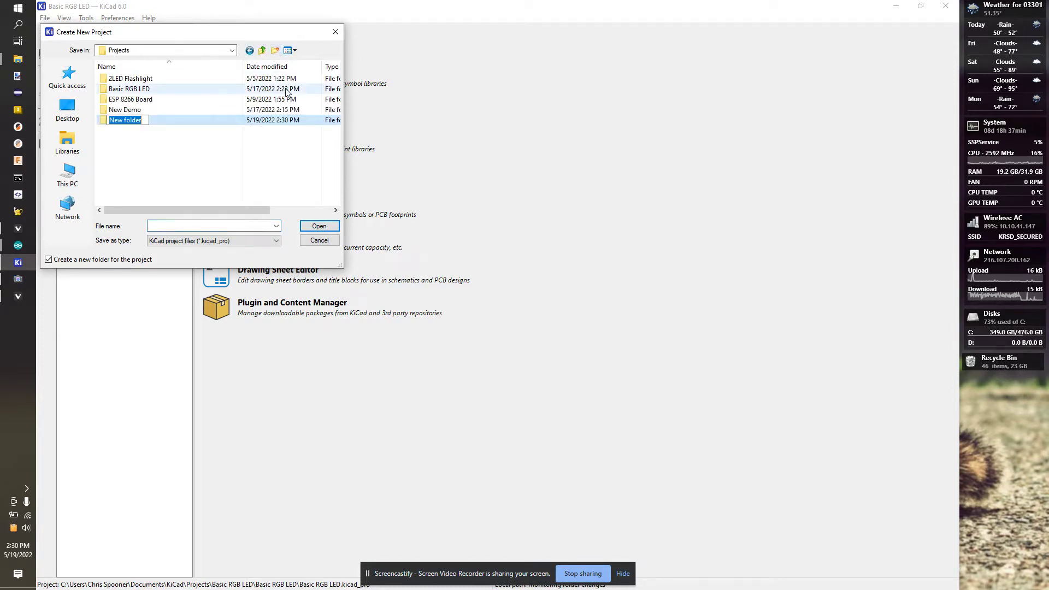
type("ESP Lamp")
key("Return")
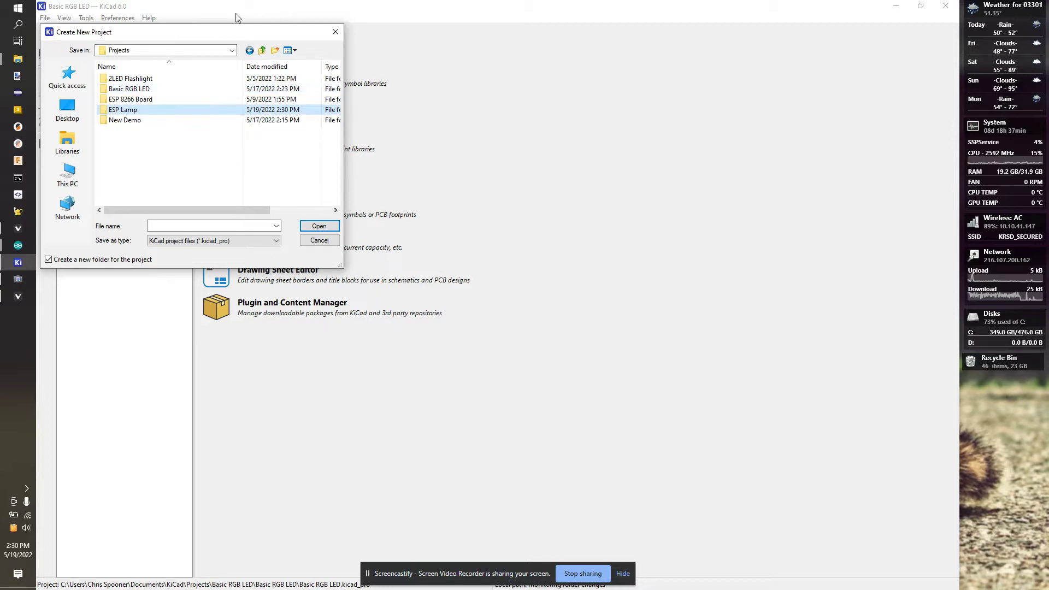
Step: Save the new project as Esp Lamp inside the ESP Lamp folder
double_click(128, 111)
left_click(268, 226)
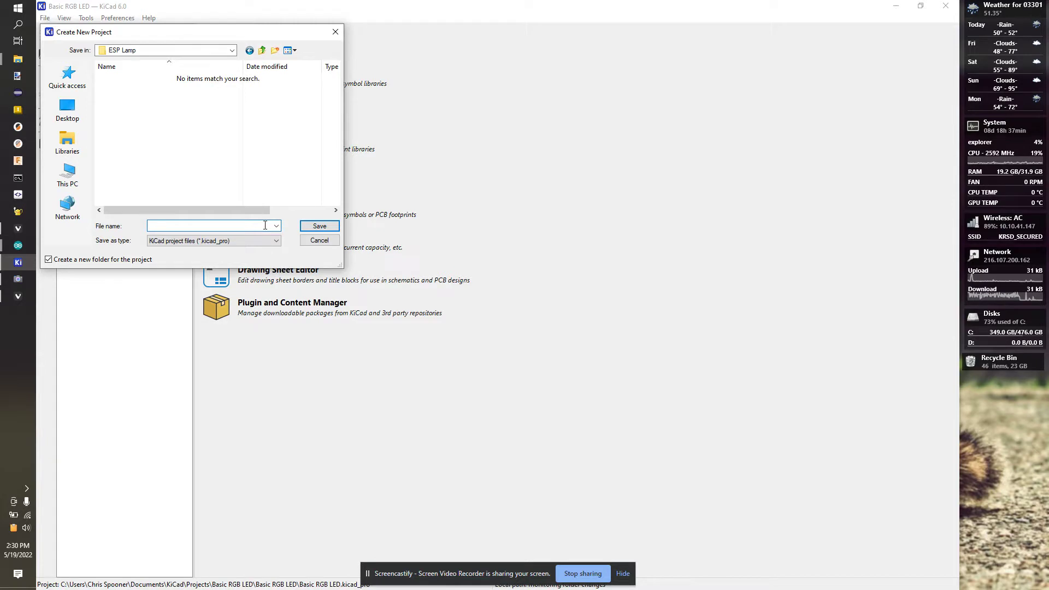
type("Esp Lamp")
left_click(321, 232)
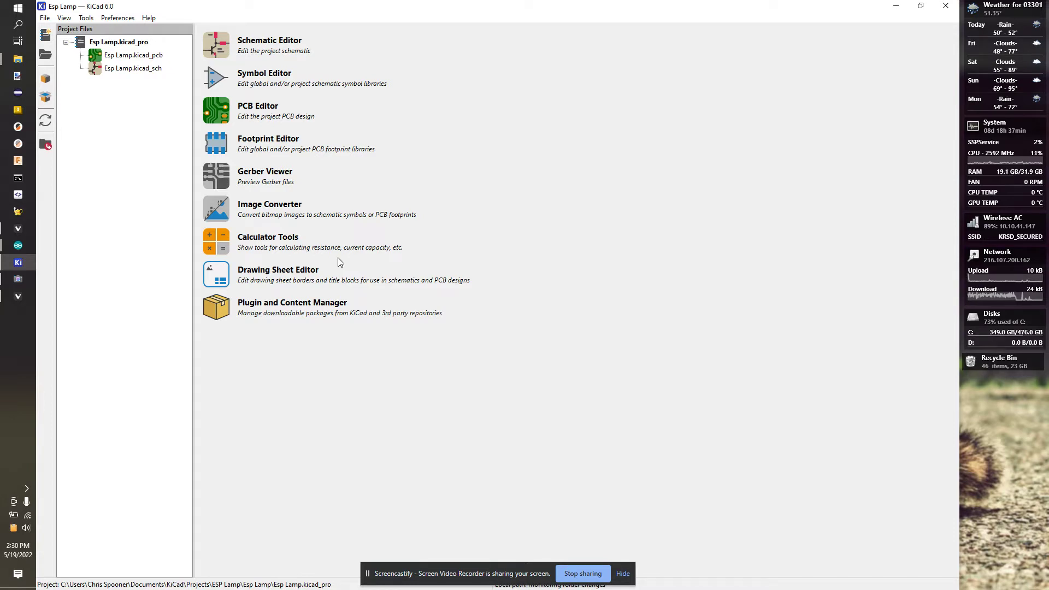
Step: Show the breadboard in the Camera app, then cycle windows toward the Projects File Explorer
key("alt+Tab")
key("alt+Tab")
key("alt+Tab")
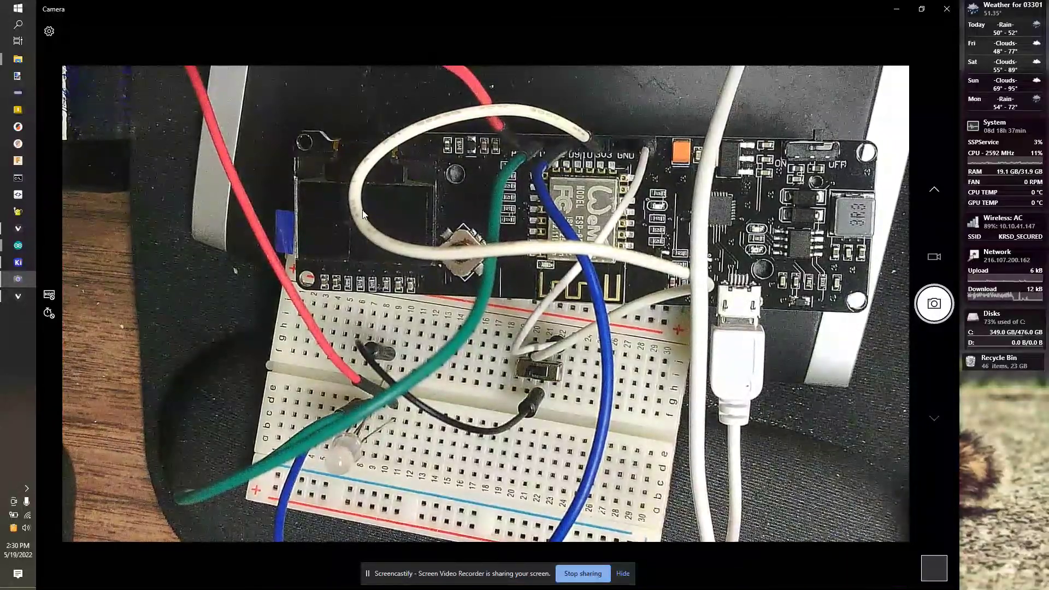
key("Caps_Lock")
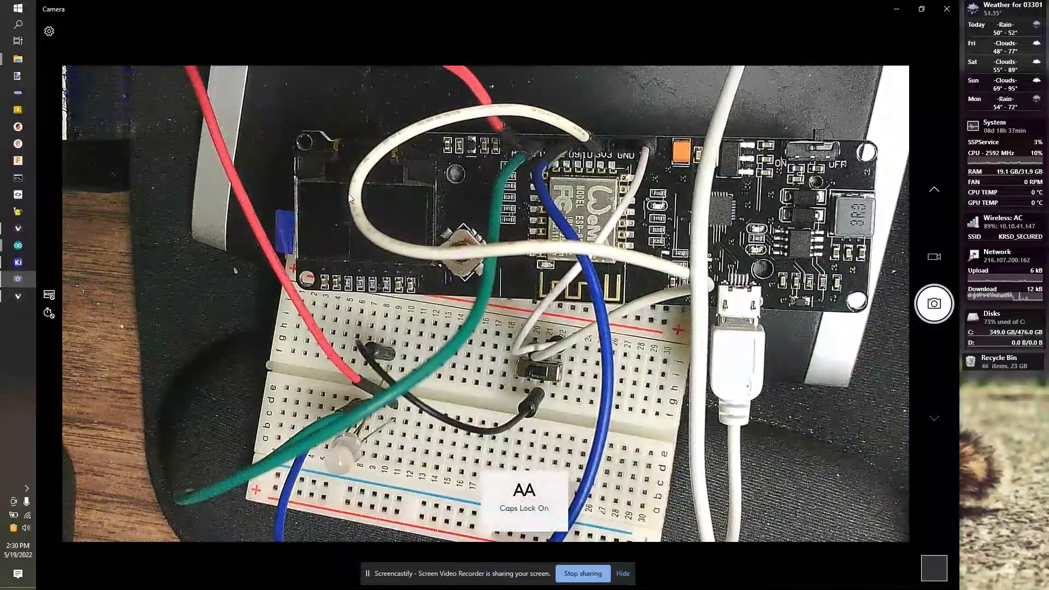
key("alt+Tab")
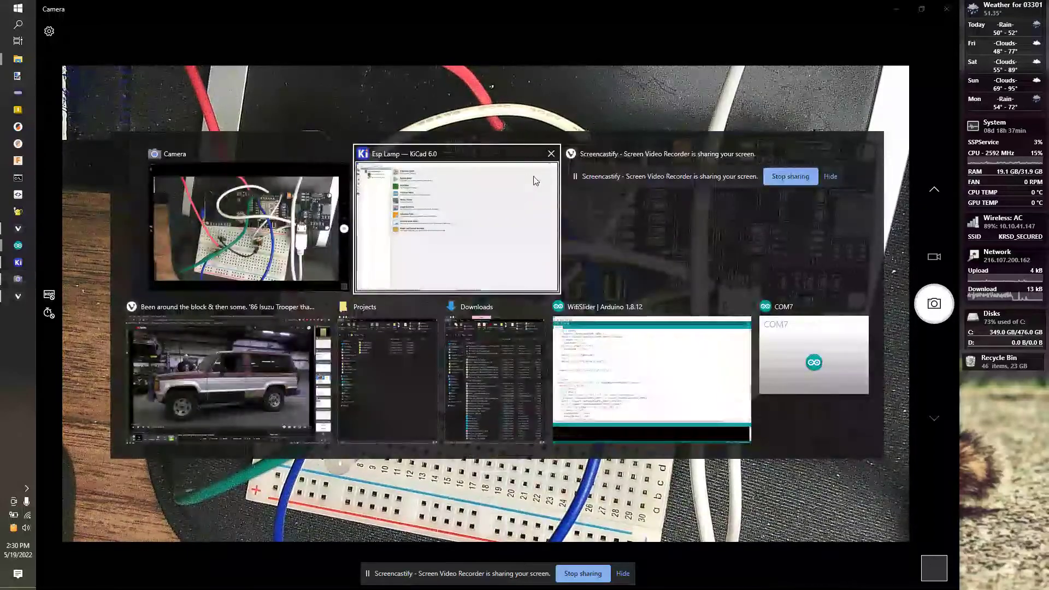
key("Caps_Lock")
key("alt+Tab")
key("alt+Tab")
key("alt+Tab")
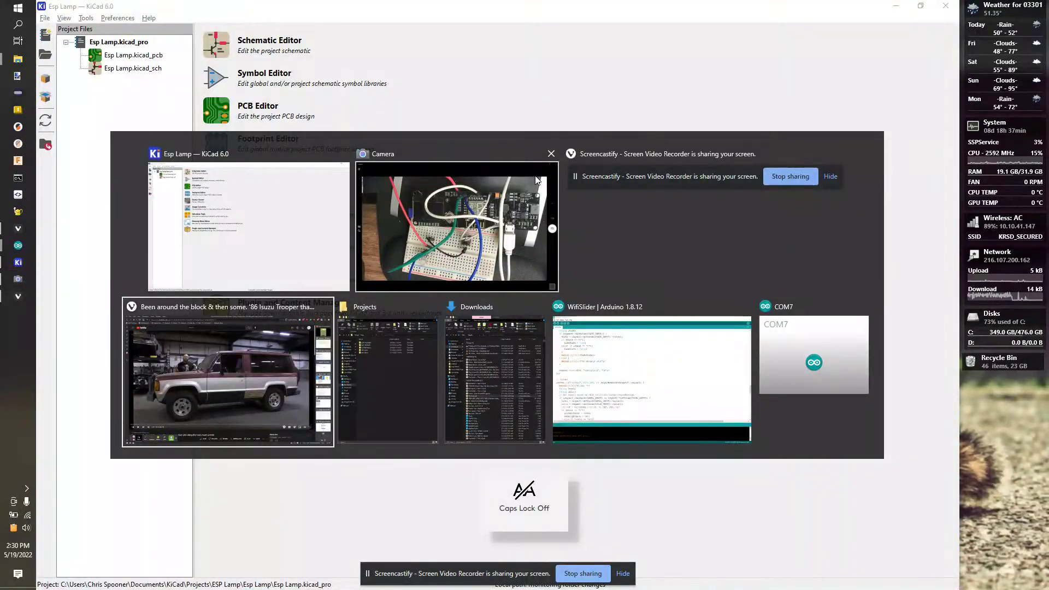
Step: Open ESP Lamp\Esp Lamp and drag the three MyLibrary items from Downloads\MyLibrary.zip into it
key("alt+Tab")
key("alt+Tab")
key("alt+Tab")
key("alt+Tab")
key("alt+Tab")
key("alt+Tab")
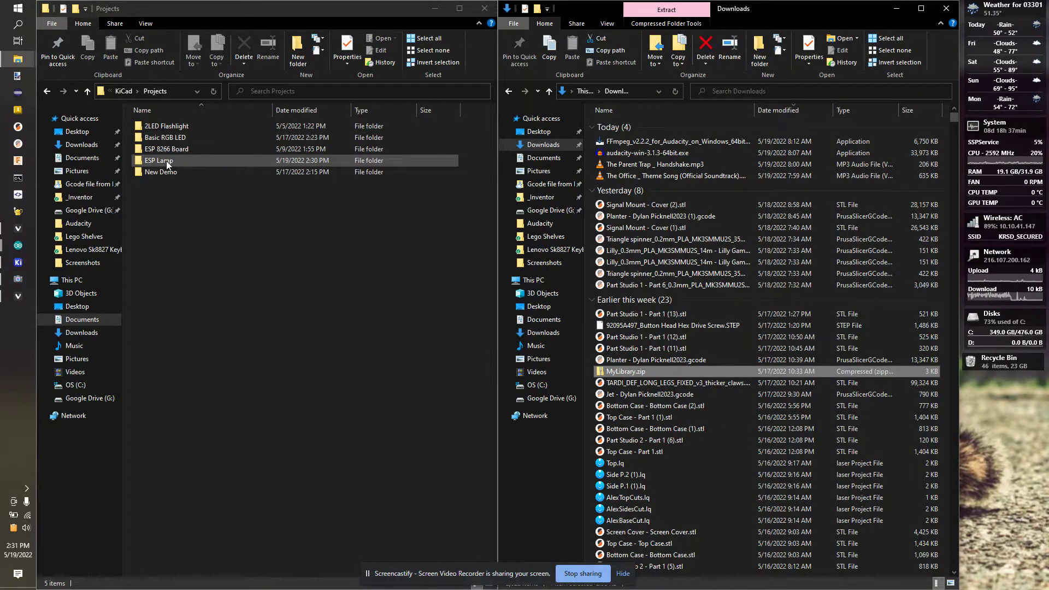
double_click(167, 162)
double_click(165, 127)
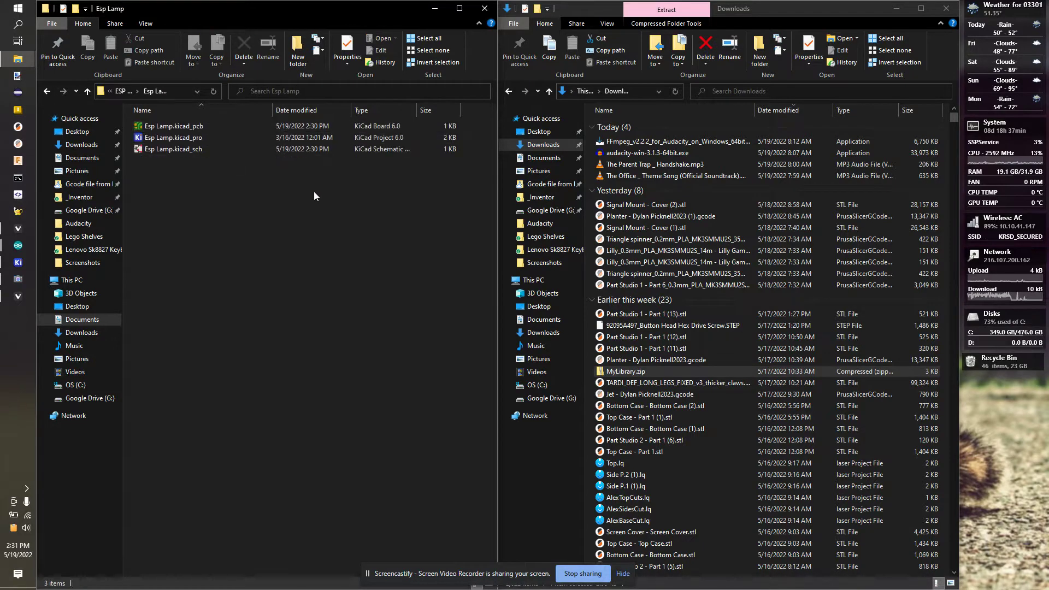
double_click(636, 372)
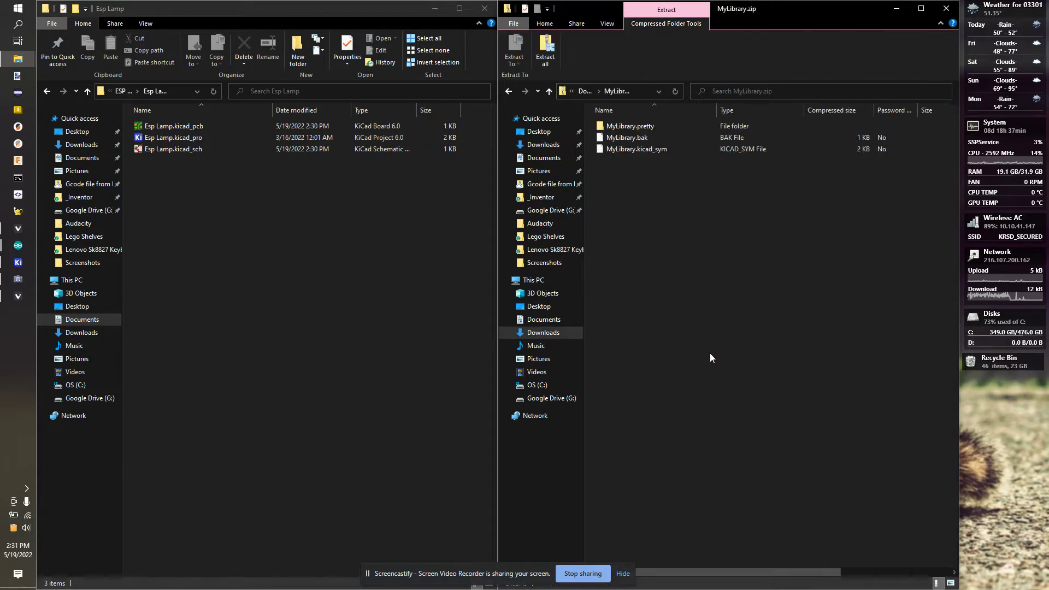
left_click_drag(648, 176, 298, 235)
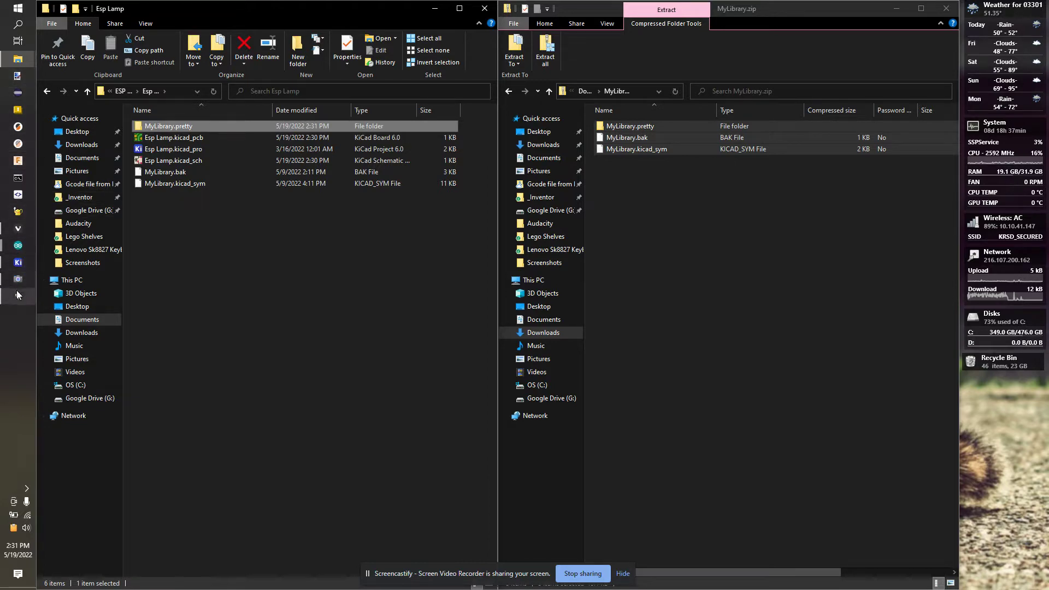
Step: Register MyLibrary.kicad_sym in the Project Specific Libraries table of Manage Symbol Libraries
left_click(24, 263)
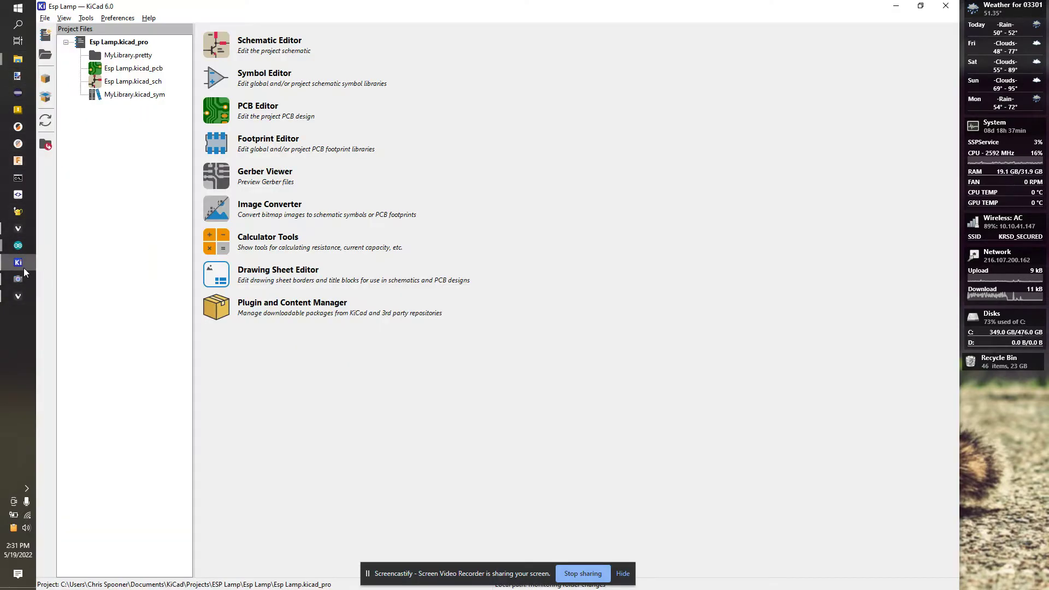
left_click(126, 18)
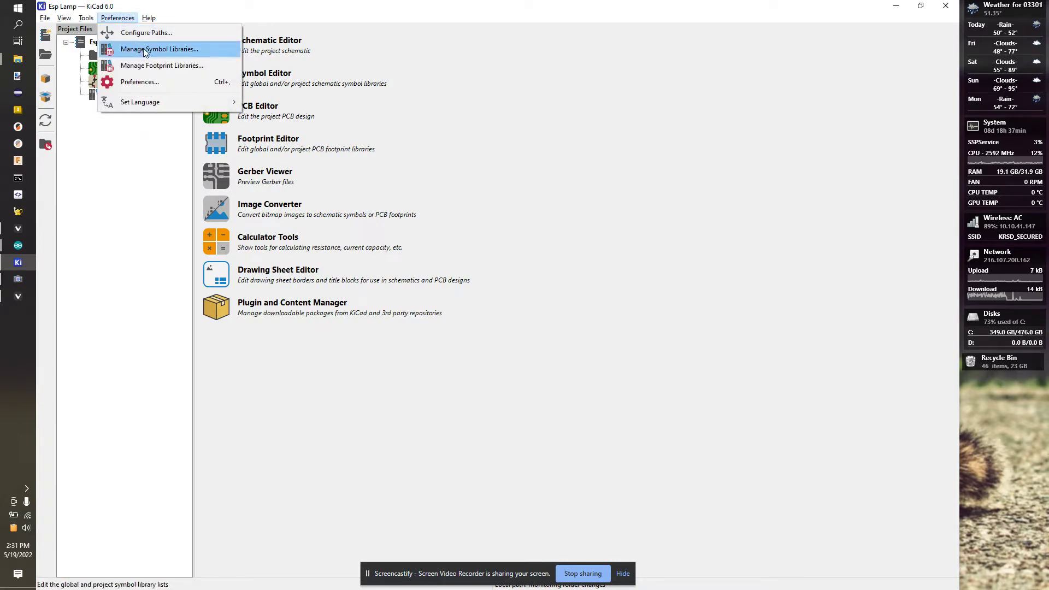
left_click(176, 55)
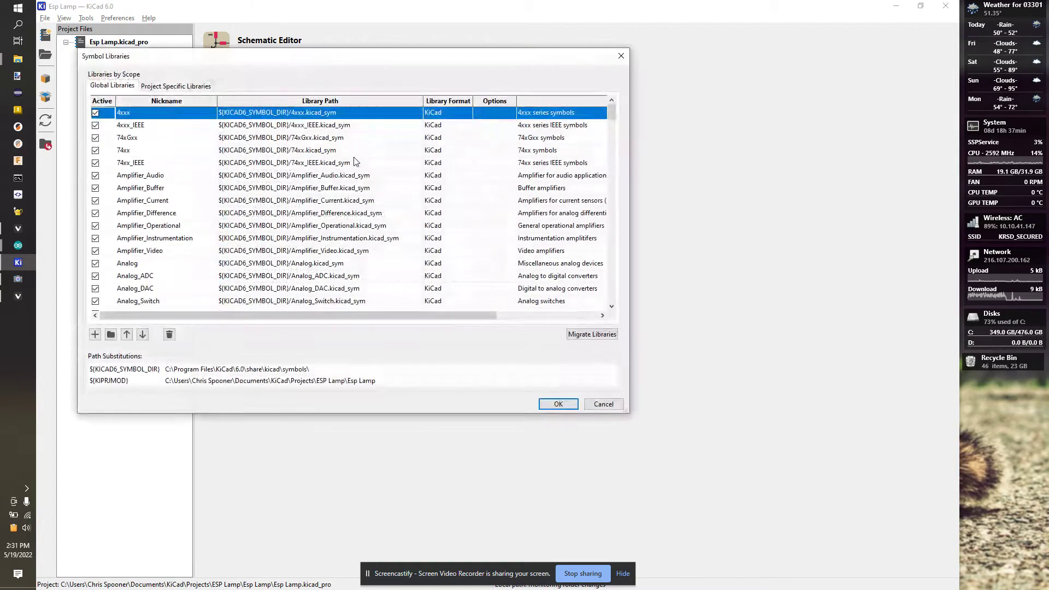
left_click(175, 86)
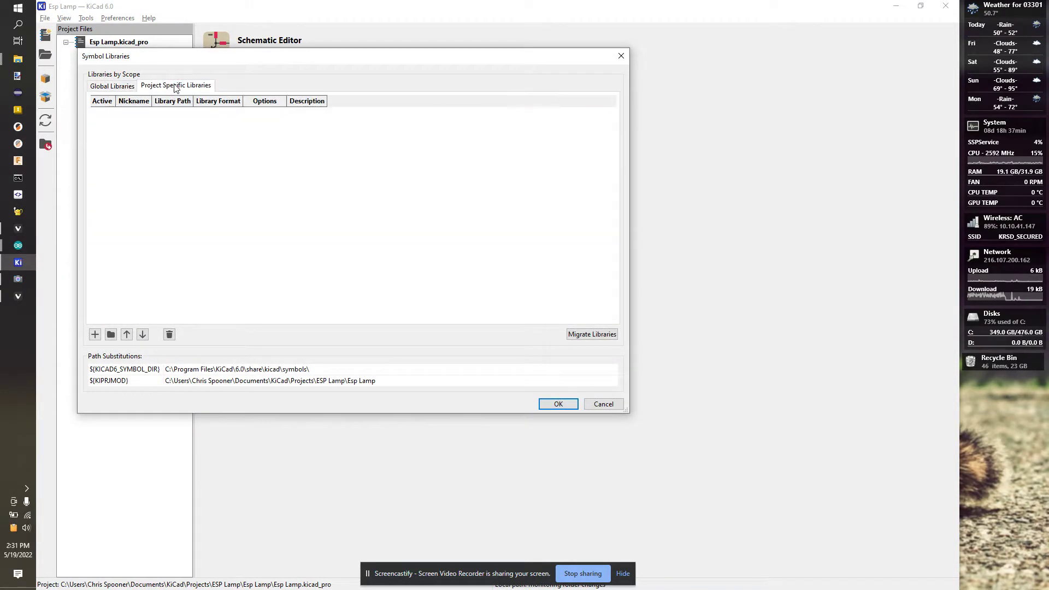
left_click(111, 335)
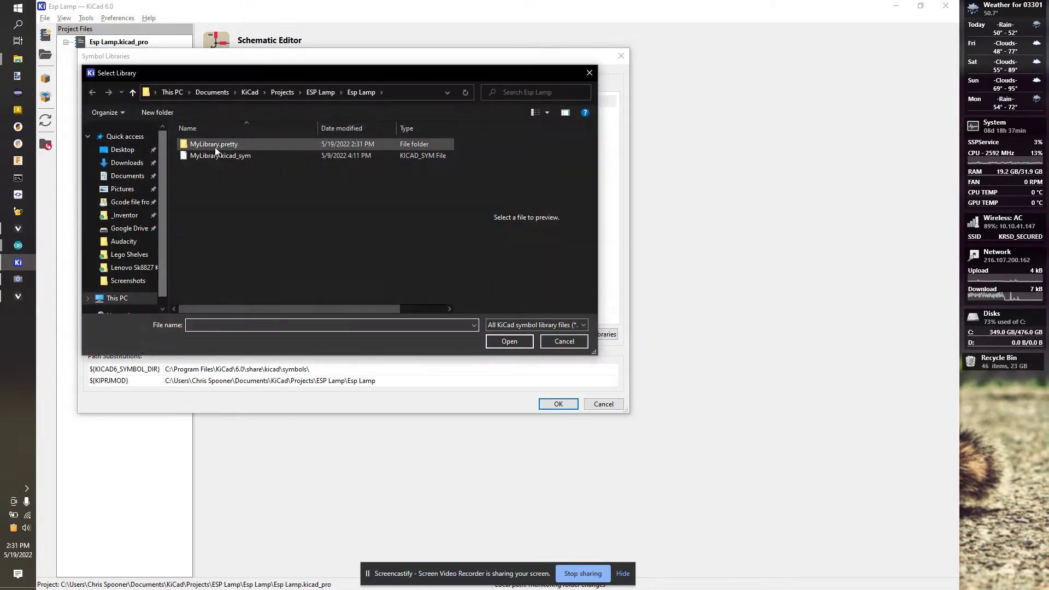
left_click(227, 155)
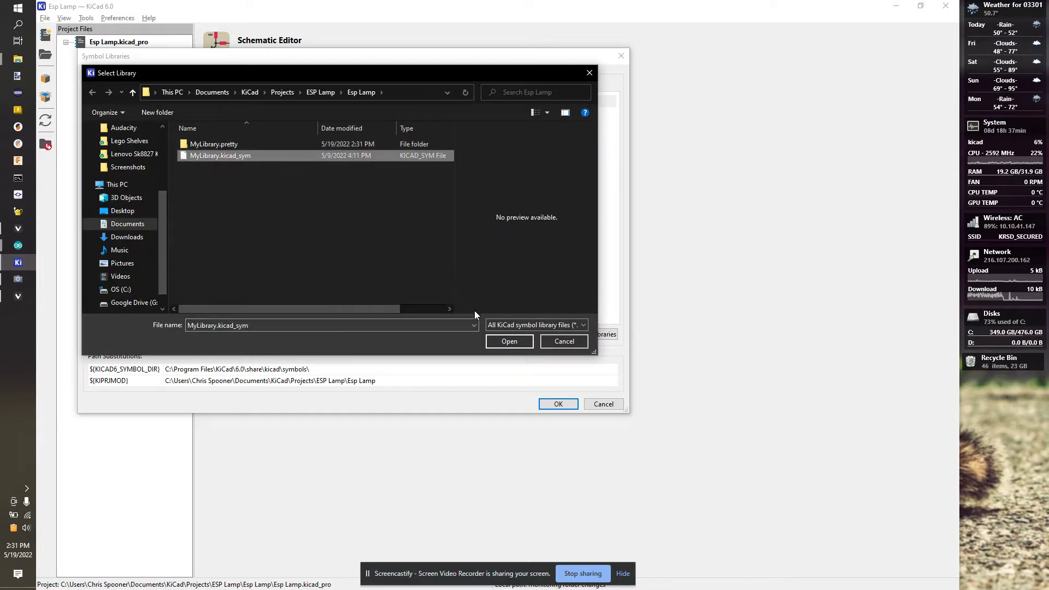
left_click(510, 341)
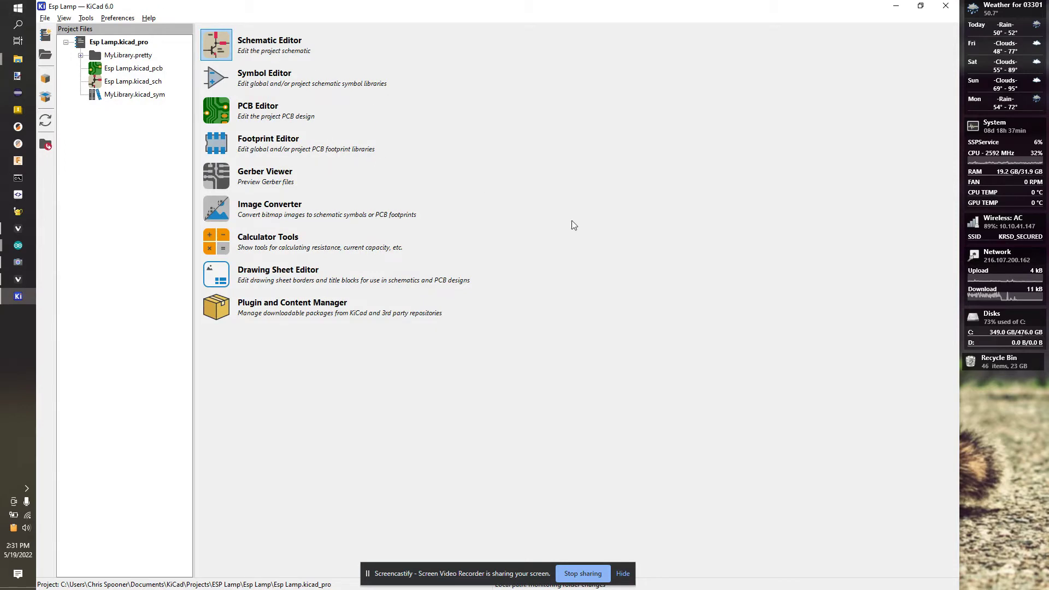
Step: Add the MyLibrary.pretty folder as a project footprint library and check its ESp 8266 Board footprint
left_click(621, 573)
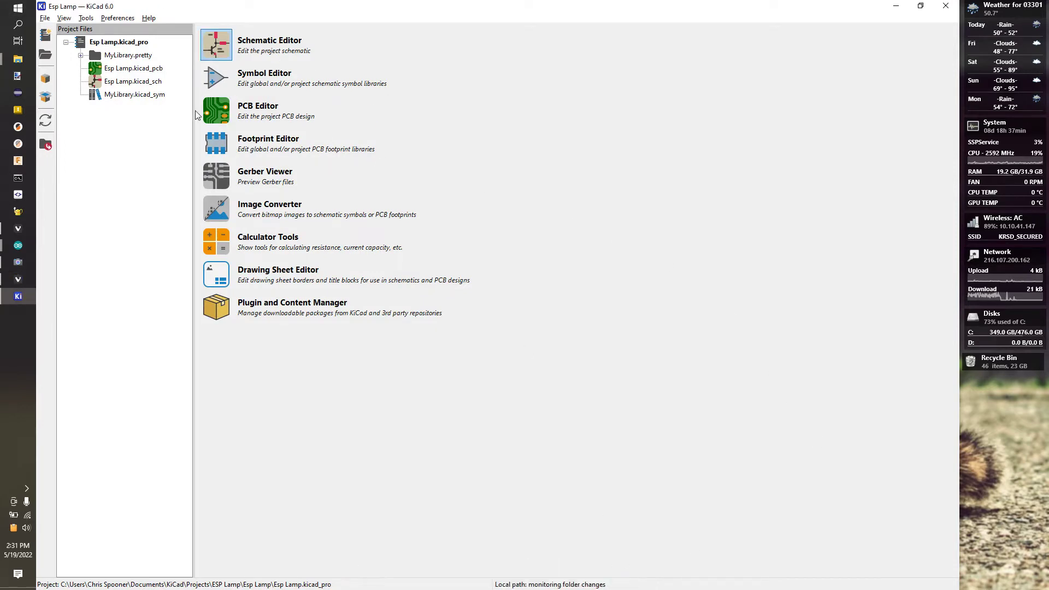
left_click(116, 18)
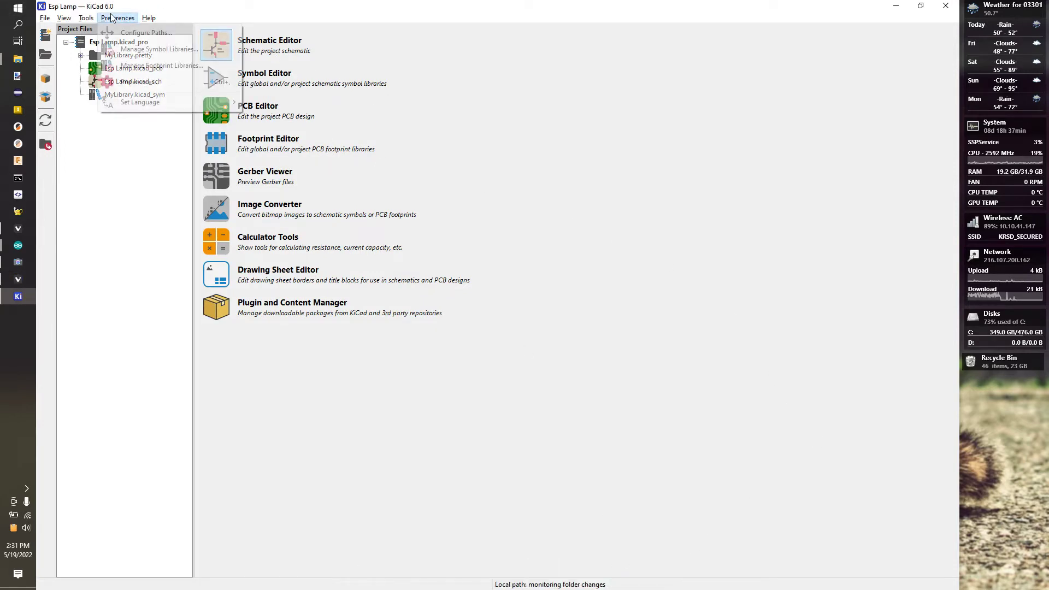
left_click(170, 66)
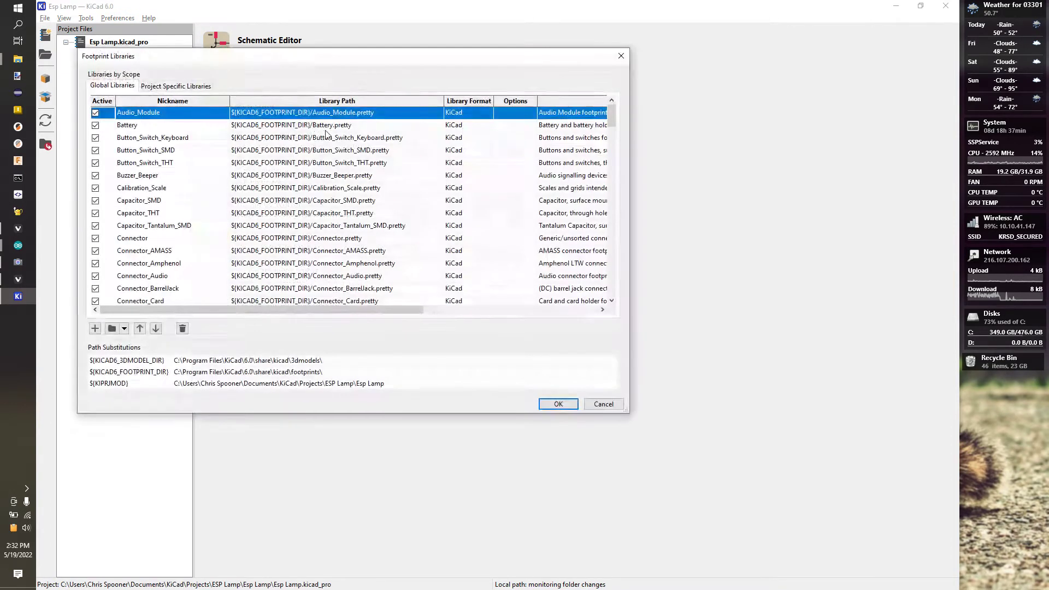
left_click(183, 85)
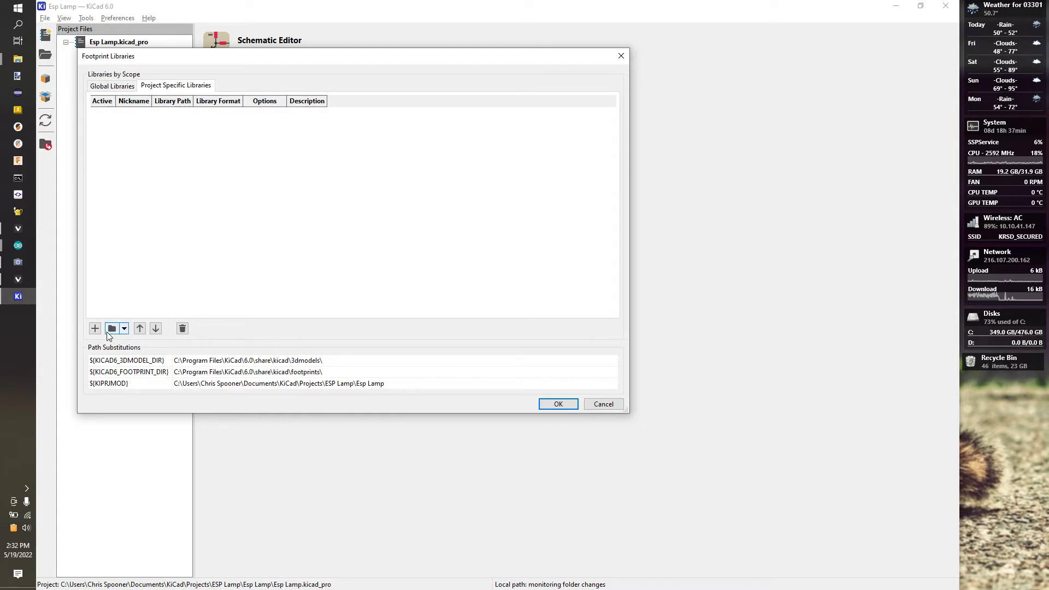
left_click(112, 330)
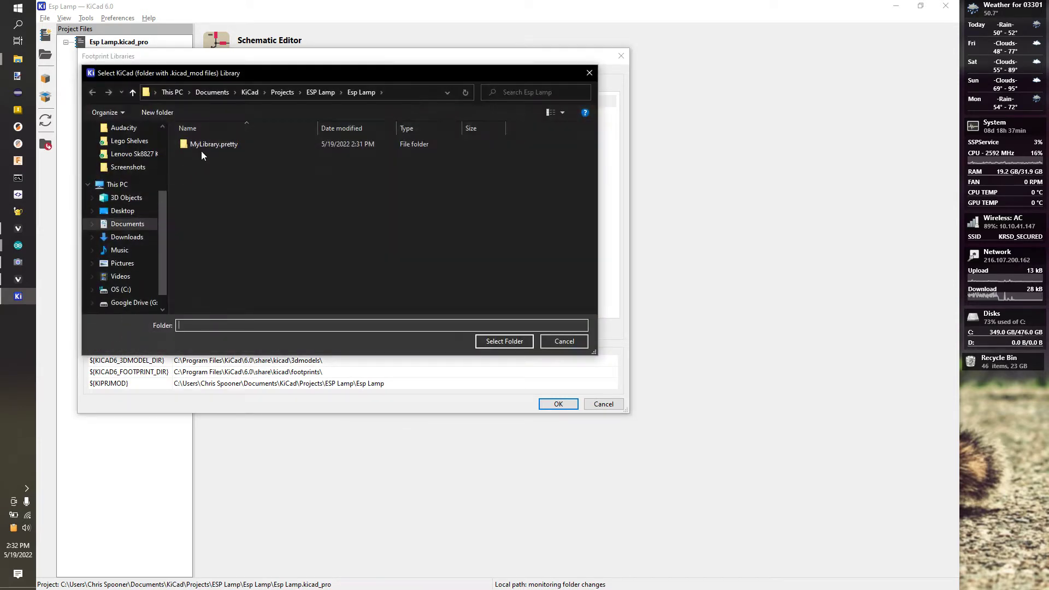
left_click(197, 143)
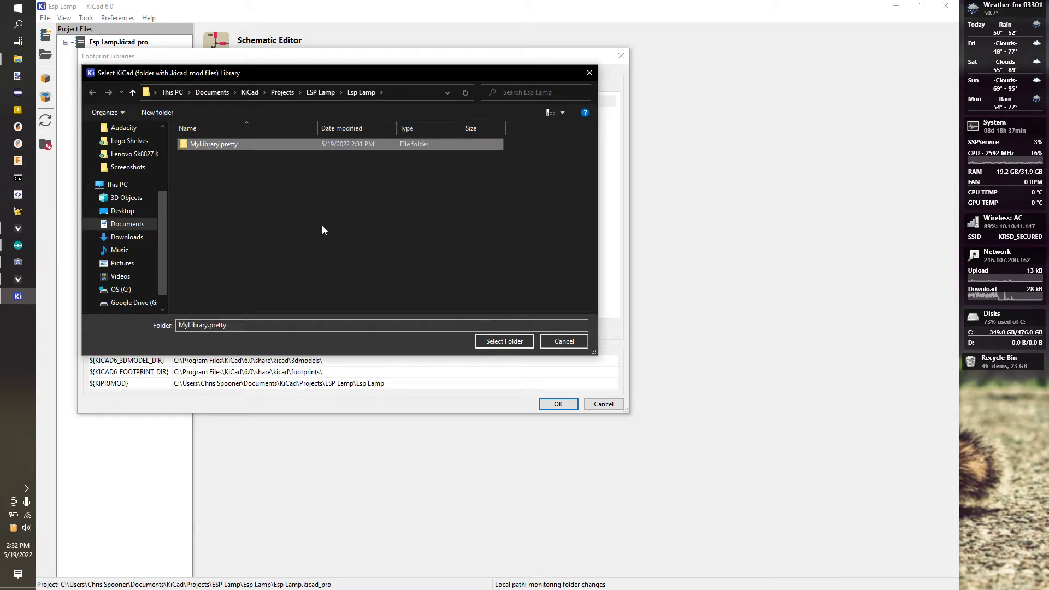
left_click(508, 341)
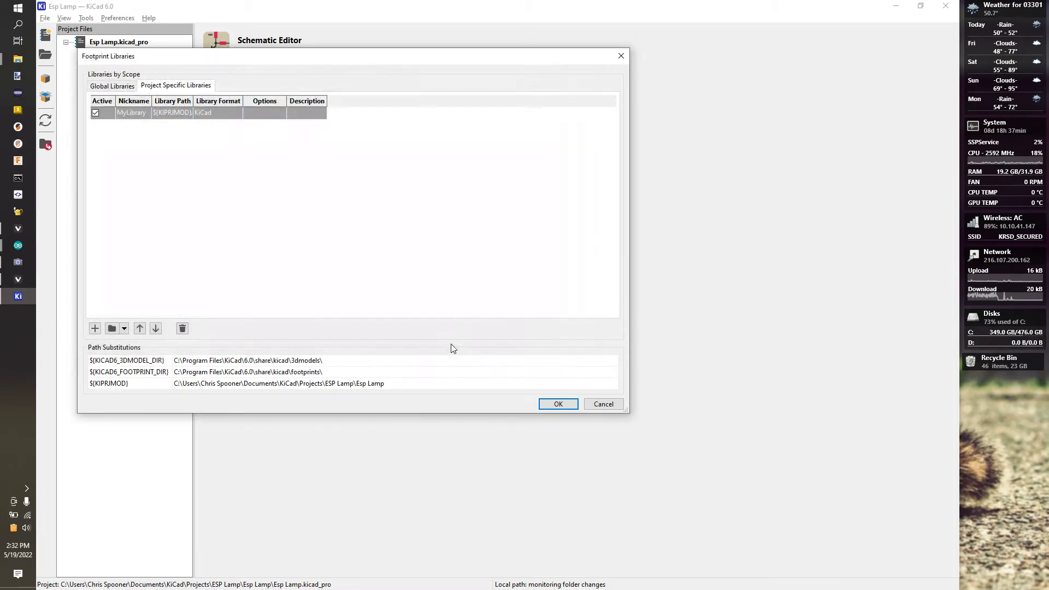
left_click(558, 403)
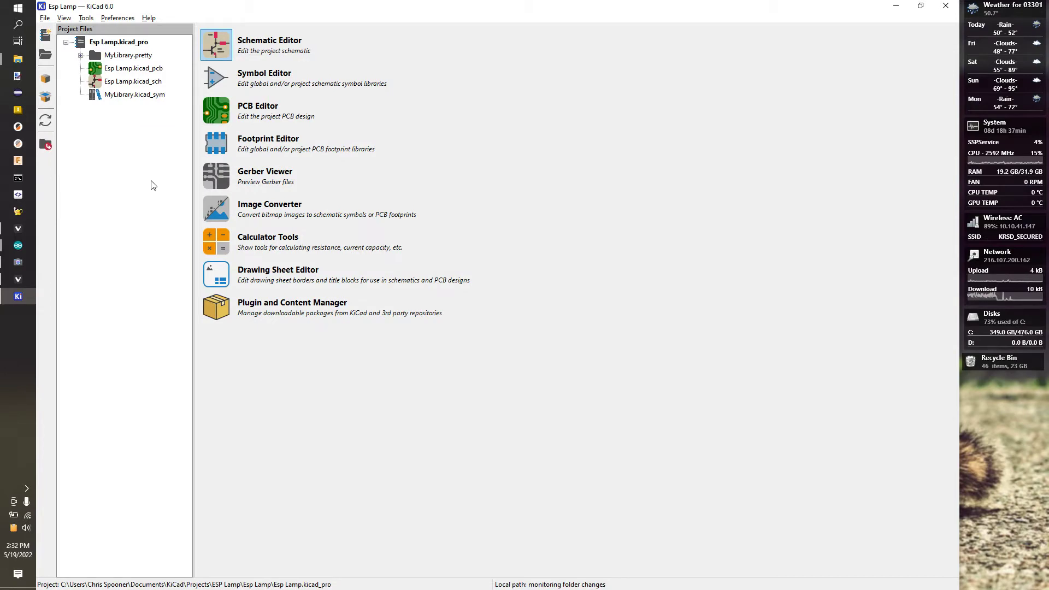
left_click(80, 55)
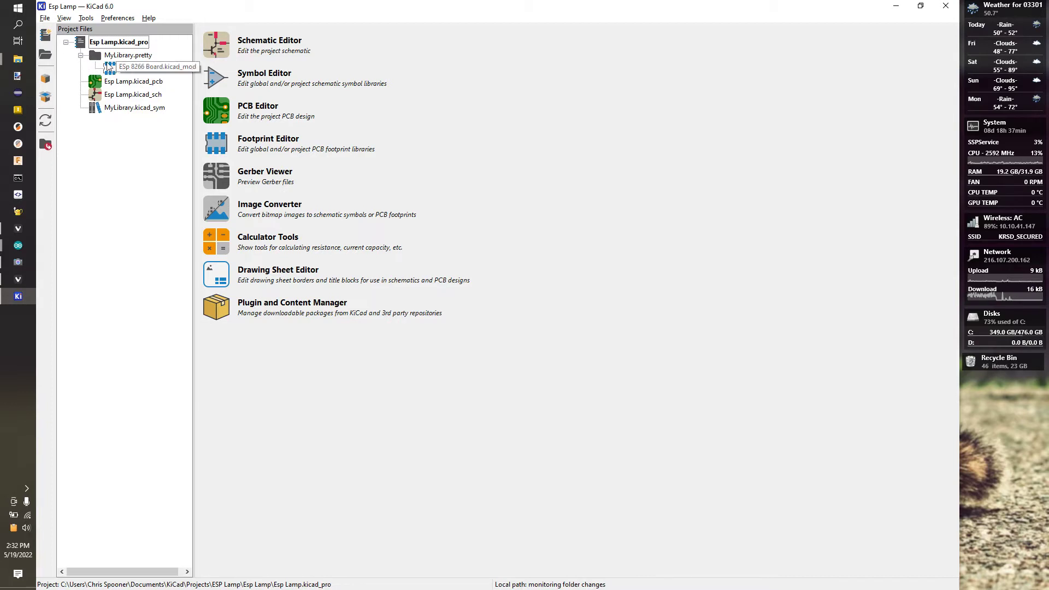
left_click(80, 55)
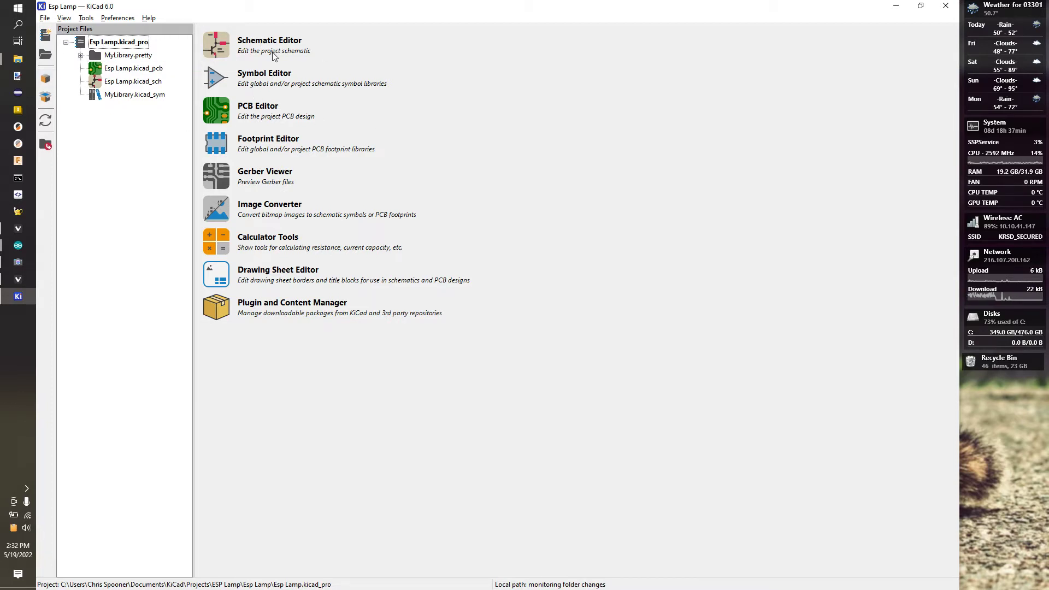
Step: Open the blank Esp Lamp schematic, check the board on camera, and start adding a symbol
left_click(221, 43)
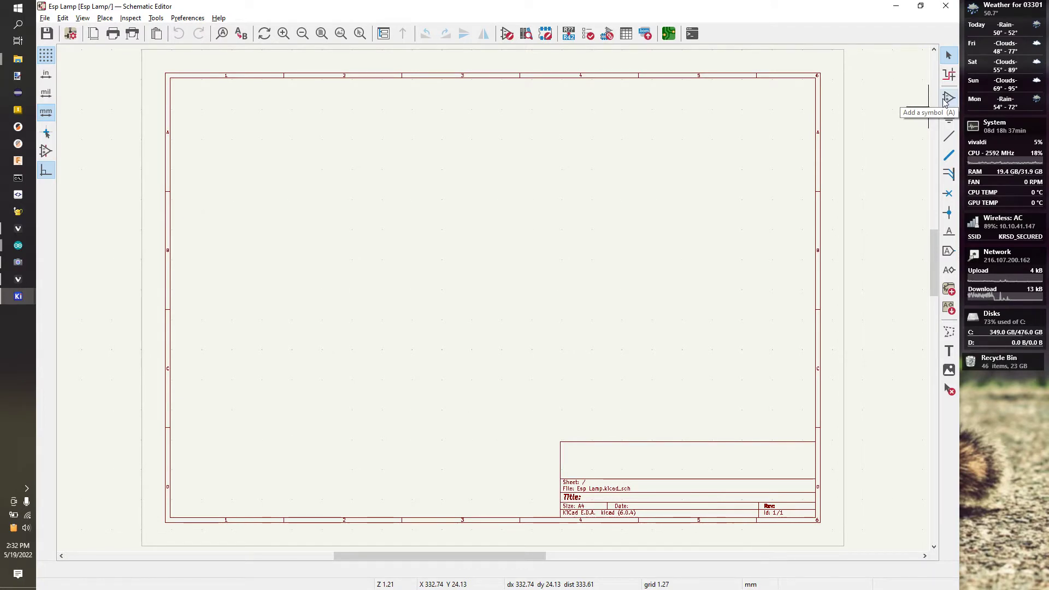
key("alt+Tab")
key("alt+Tab")
key("alt+Tab")
key("alt+Tab")
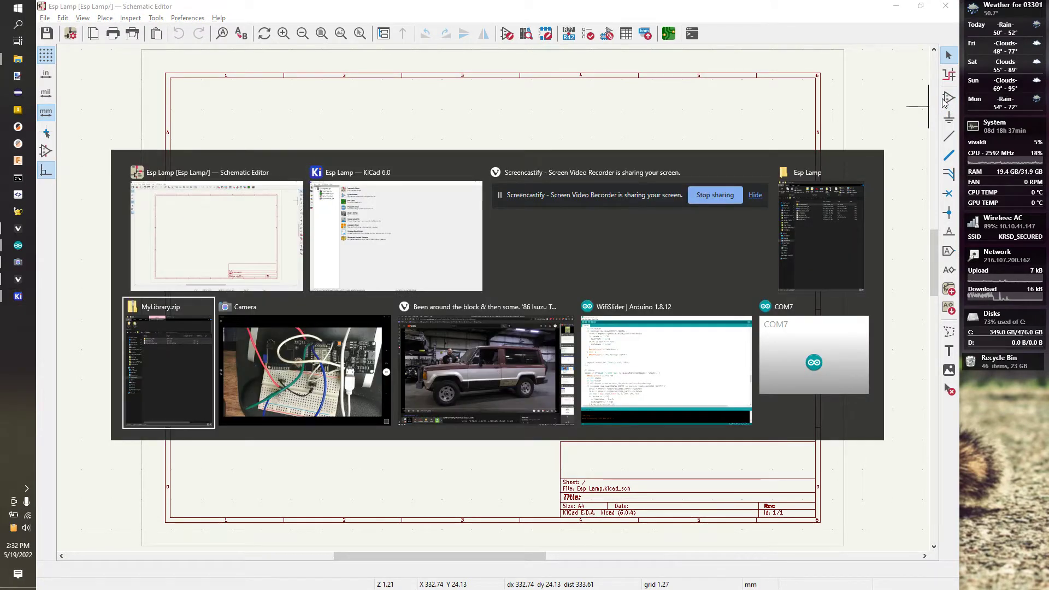
key("alt+Tab")
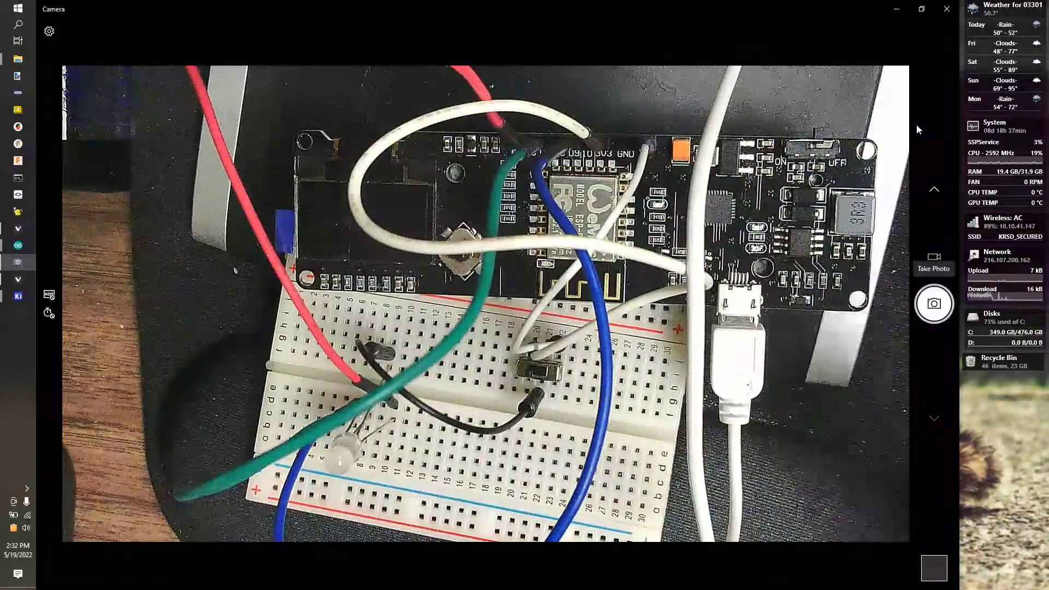
key("alt+Tab")
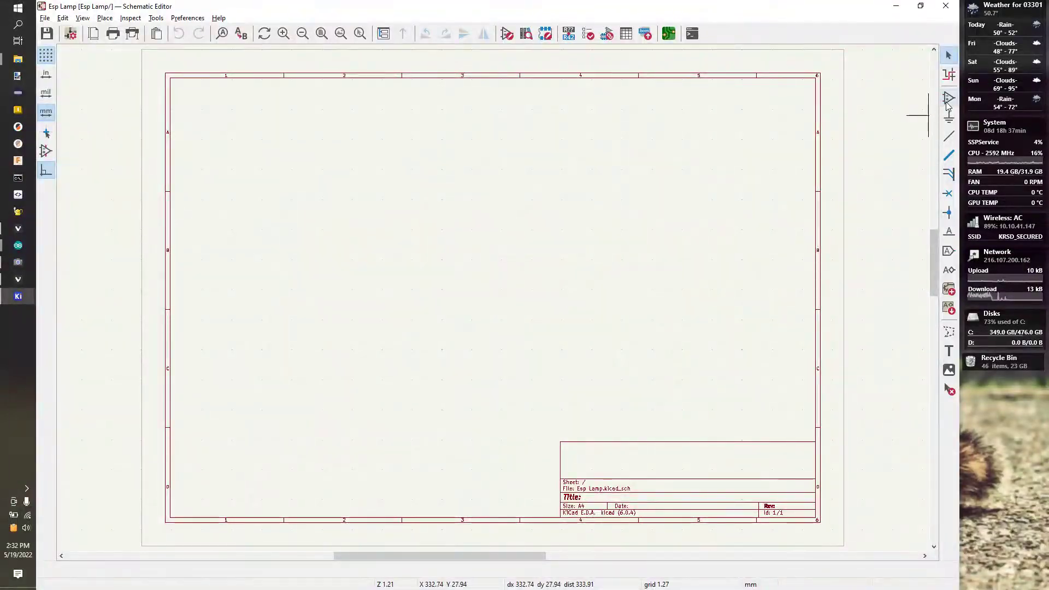
left_click(948, 98)
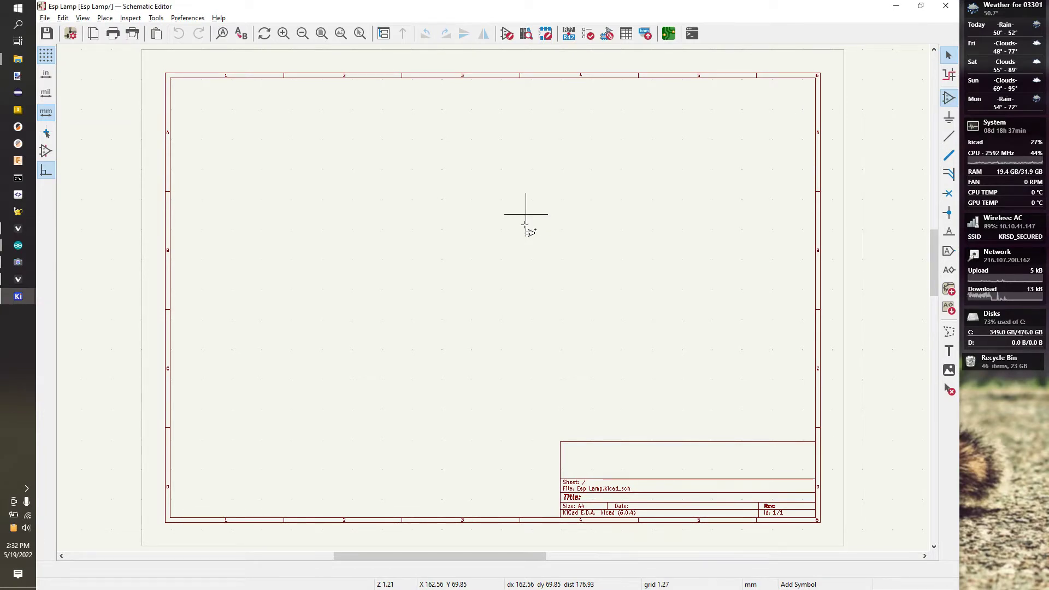
left_click(525, 217)
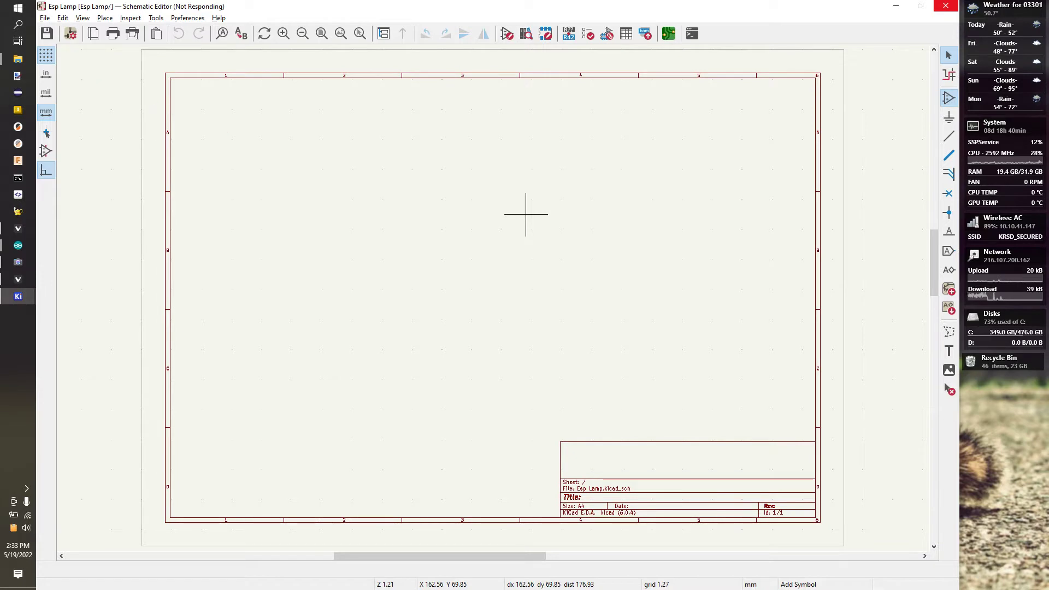
Step: Filter for 'esp' and place MyLibrary's ESP_8266_Board symbol near the sheet centre
left_click(18, 228)
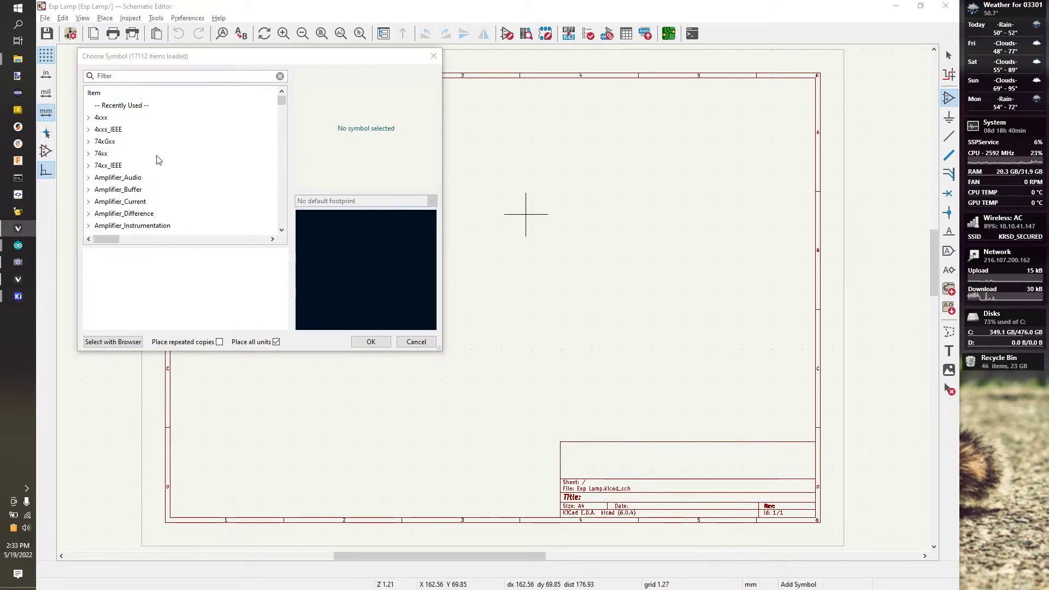
left_click(159, 76)
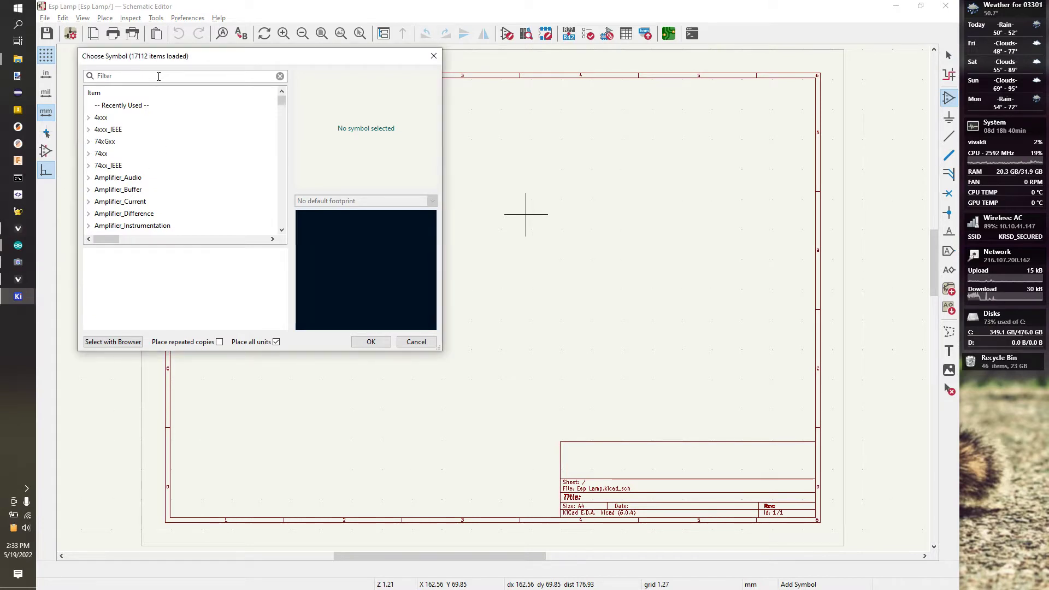
type("esp")
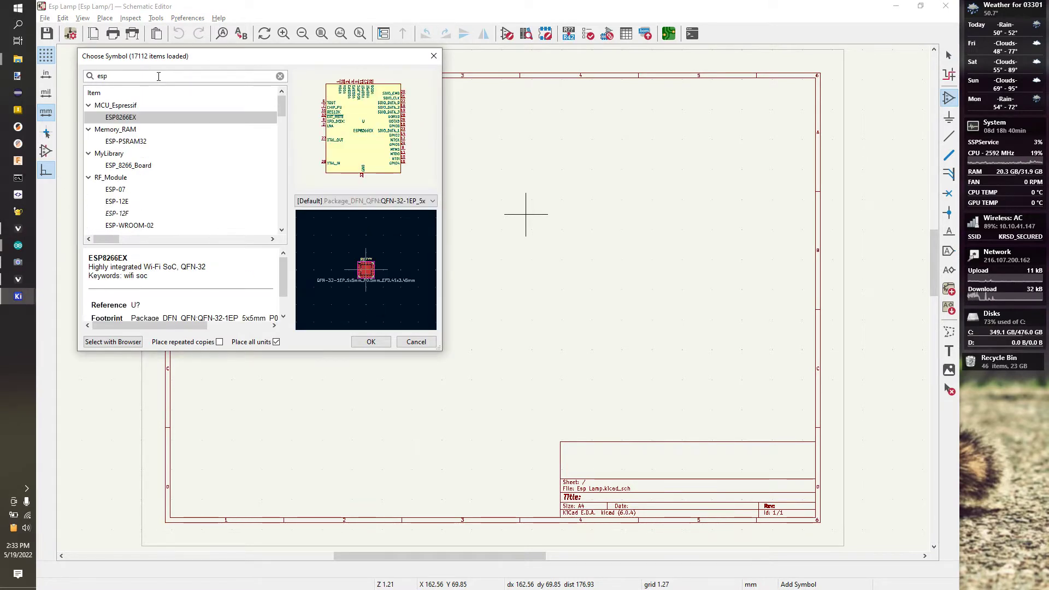
left_click(119, 165)
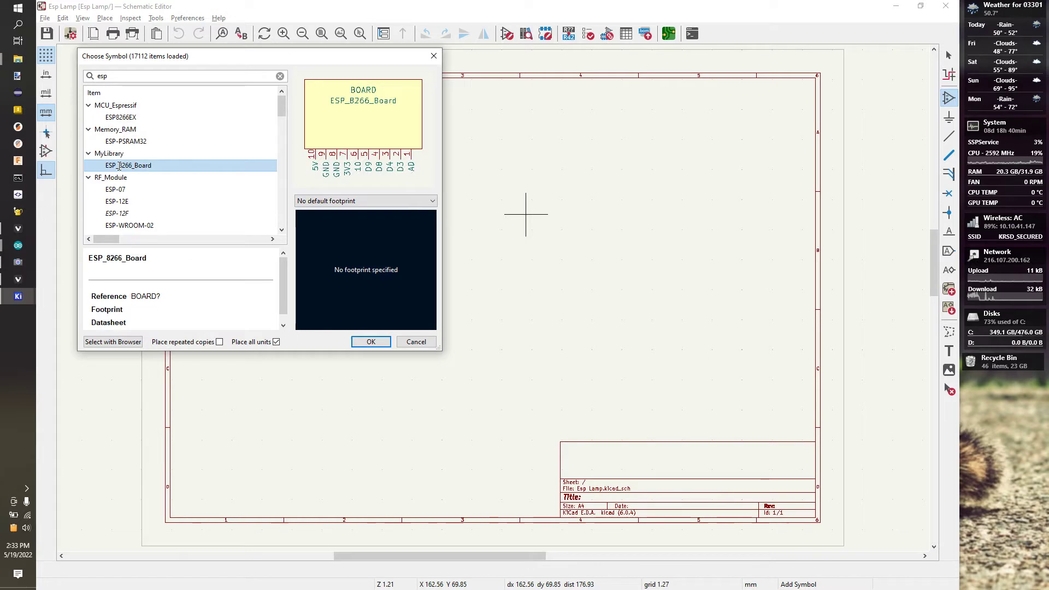
left_click(372, 341)
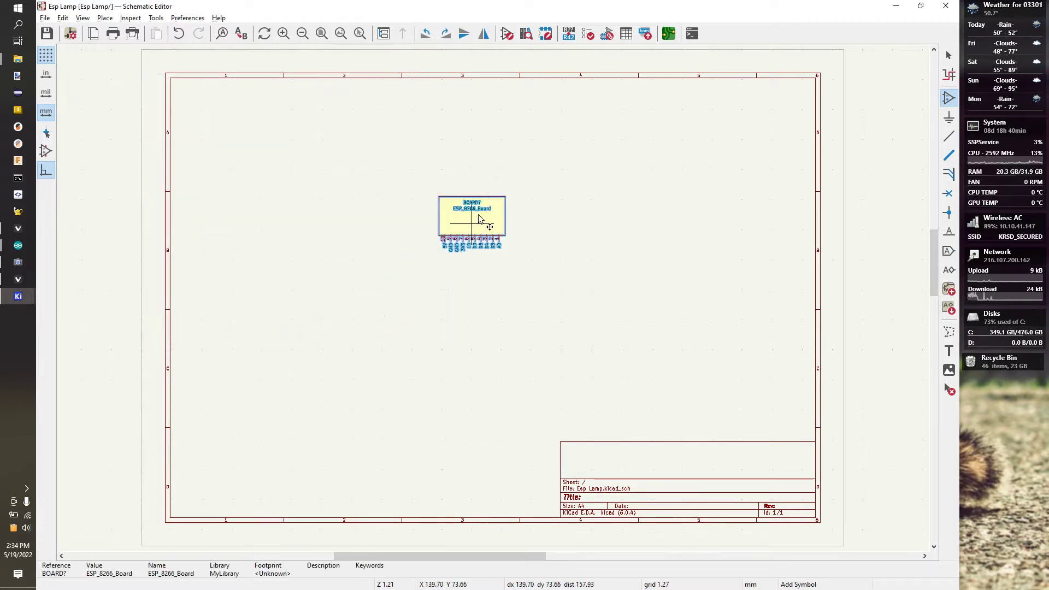
left_click(478, 212)
scroll(478, 212, "up", 6)
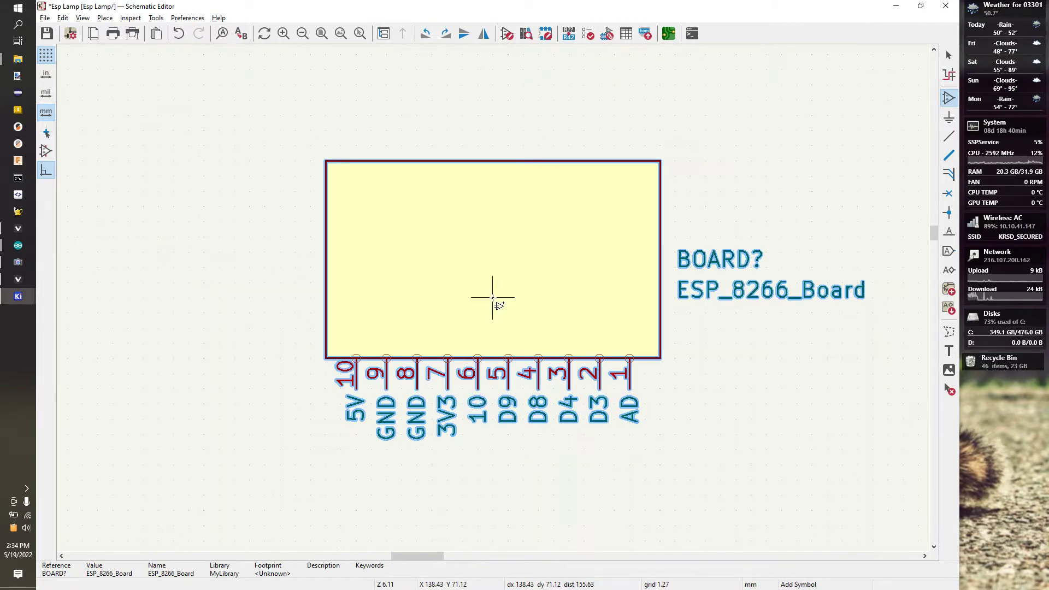
Step: Rotate the ESP_8266_Board symbol 180° so its pins face upward
scroll(493, 297, "down", 2)
scroll(493, 298, "up", 2)
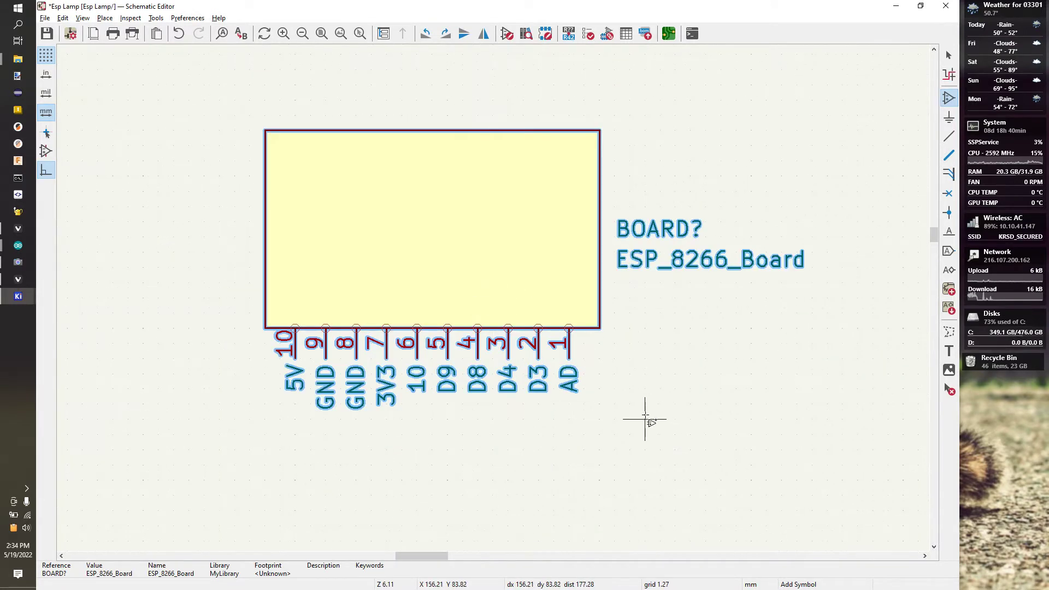
key("Escape")
middle_click_drag(644, 417, 666, 375)
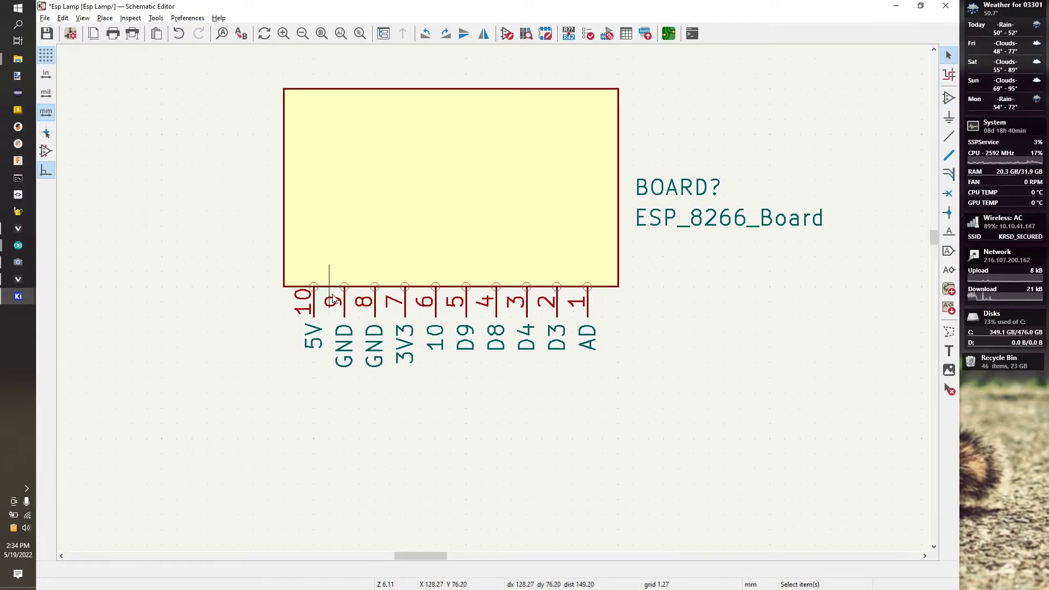
scroll(495, 295, "down", 4)
left_click(475, 287)
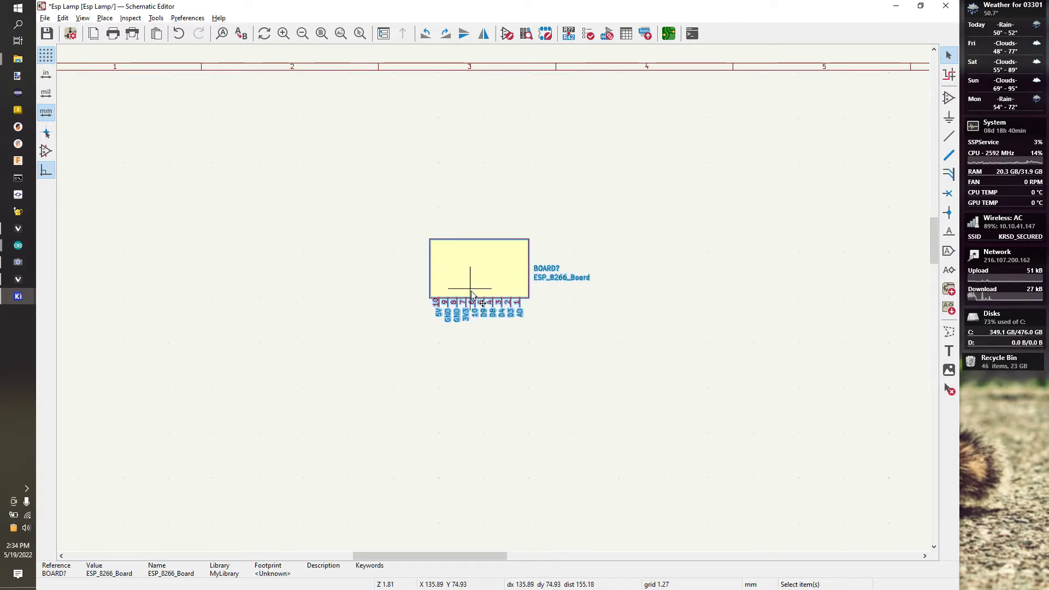
key("r")
key("r")
middle_click_drag(484, 311, 475, 365)
key("Escape")
scroll(487, 355, "down", 1)
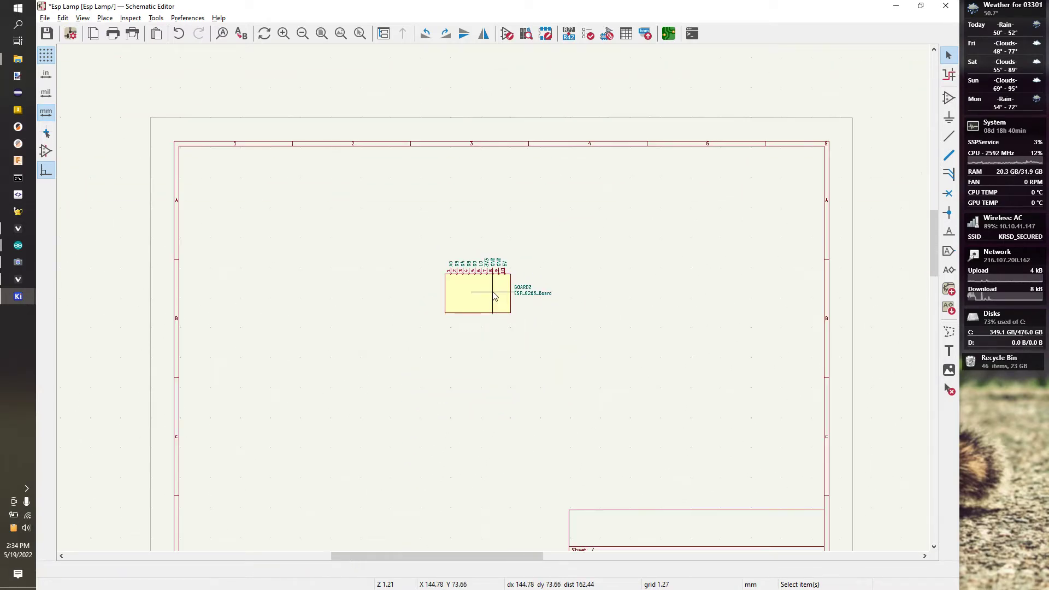
scroll(494, 297, "up", 3)
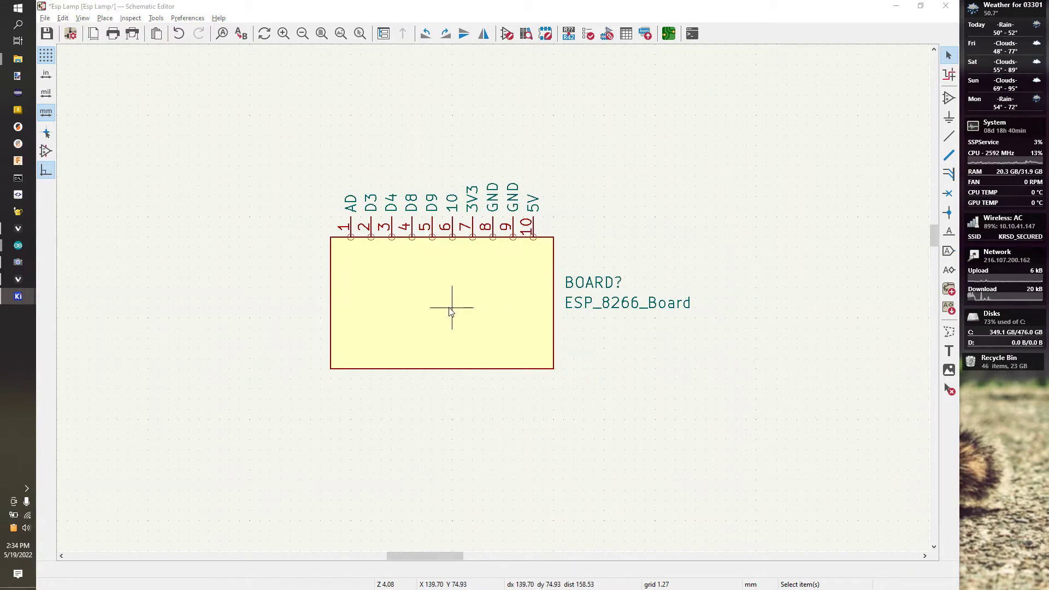
Step: Compare the symbol's pin order (AD through 5V) against the physical board in the Camera app
key("alt+Tab")
key("alt+Tab")
key("alt+Tab")
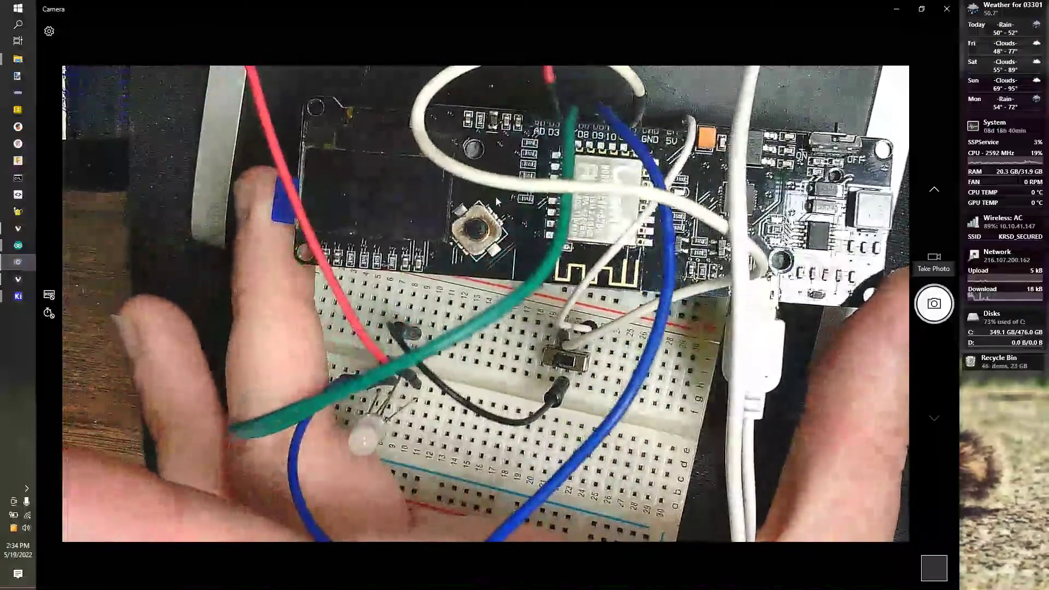
key("alt+Tab")
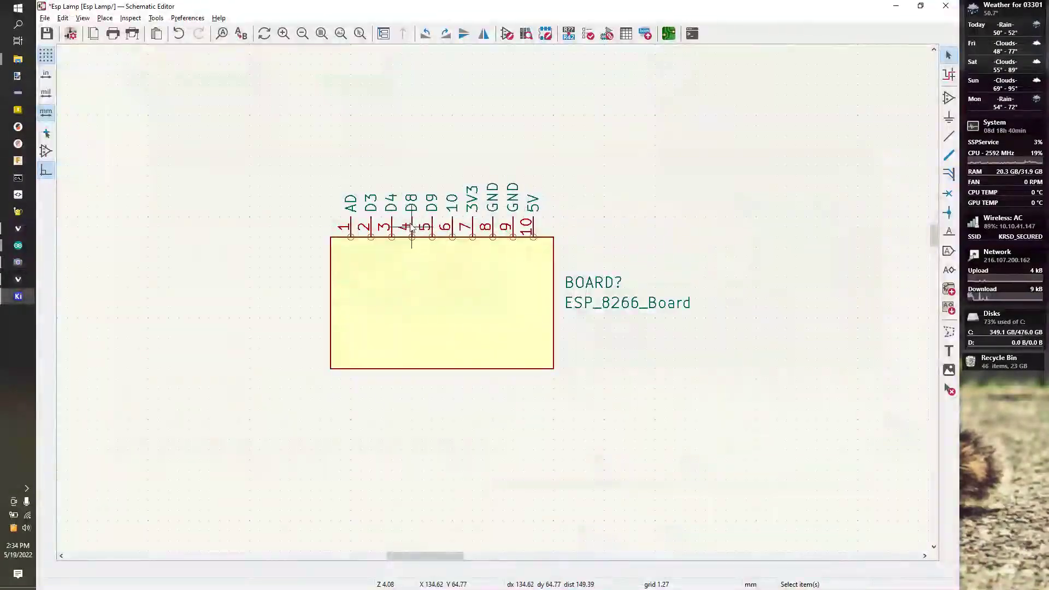
key("alt+Tab")
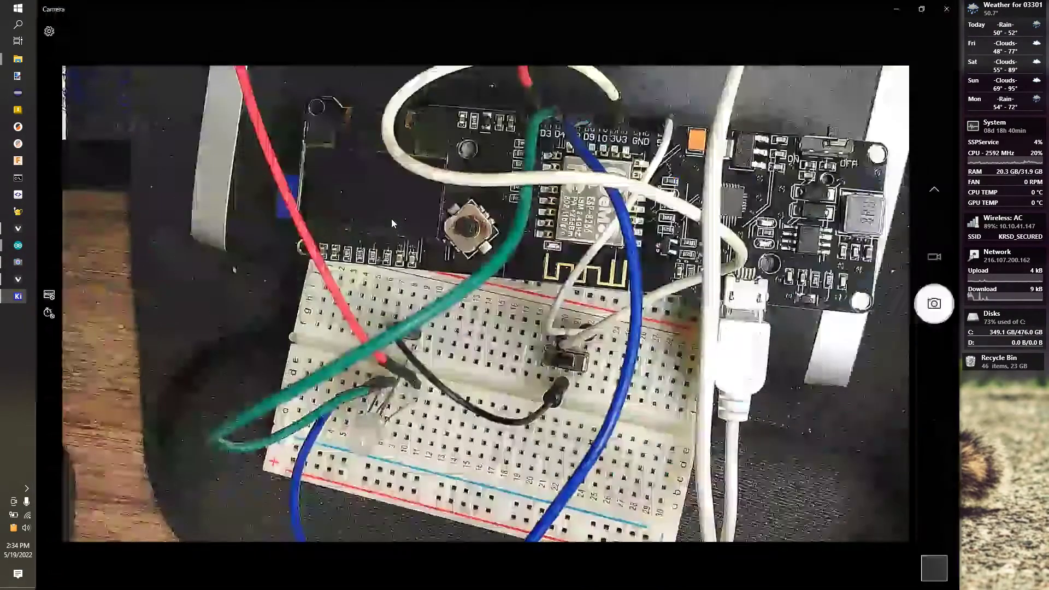
key("alt+Tab")
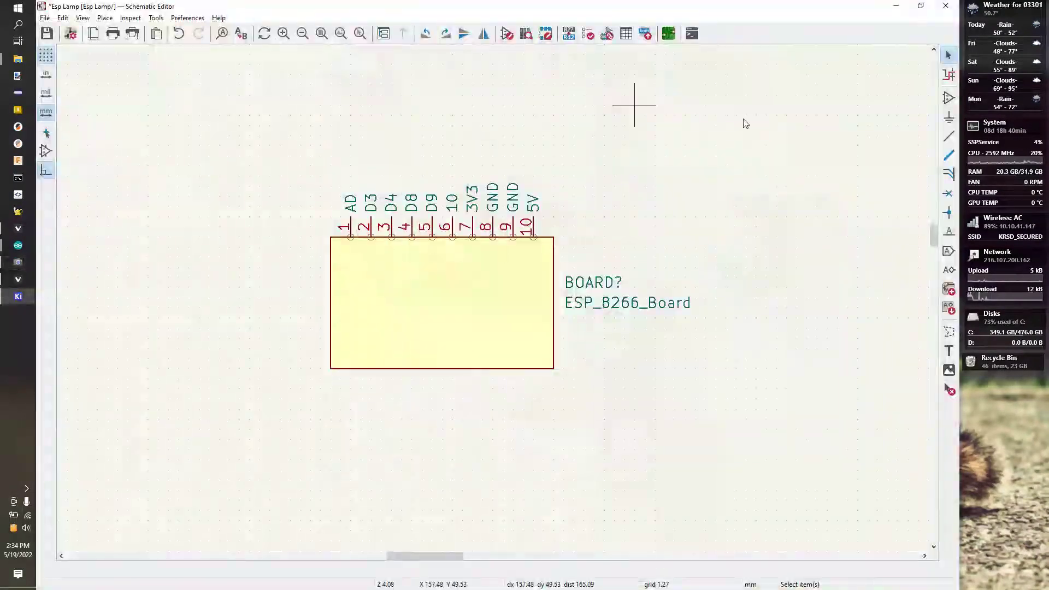
key("alt+Tab")
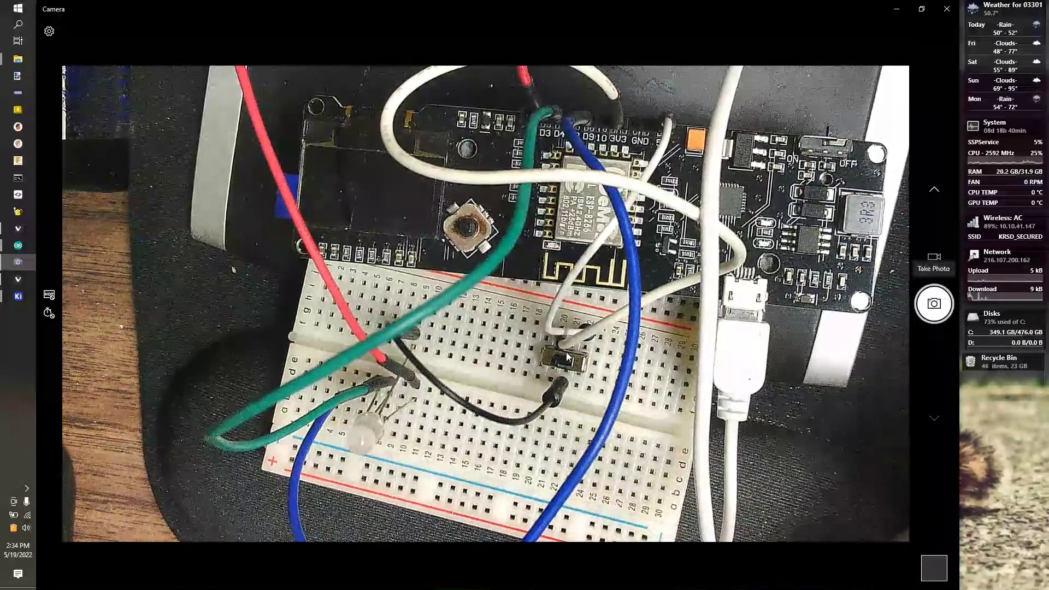
key("alt+Tab")
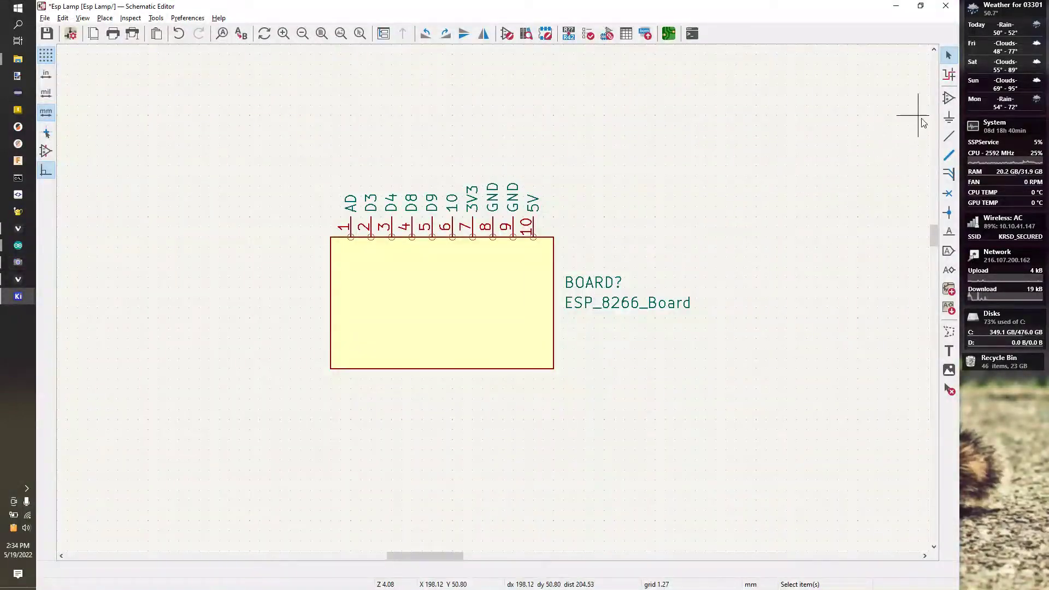
Step: Search 'rgb' in Choose Symbol and pick the LED_RGBA symbol
left_click(948, 98)
left_click(640, 359)
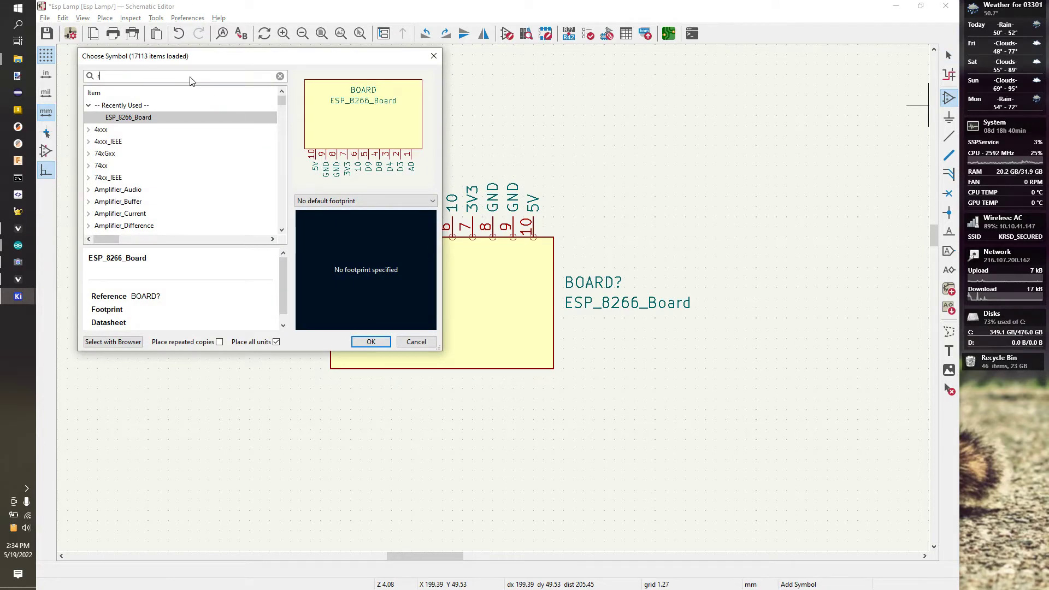
type("r")
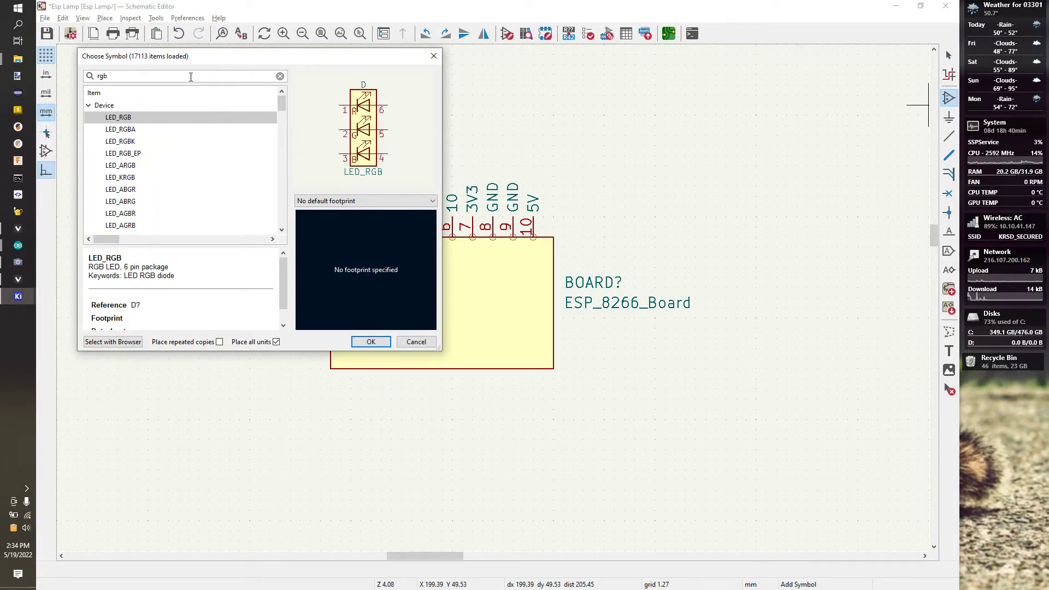
key("BackSpace")
left_click(127, 130)
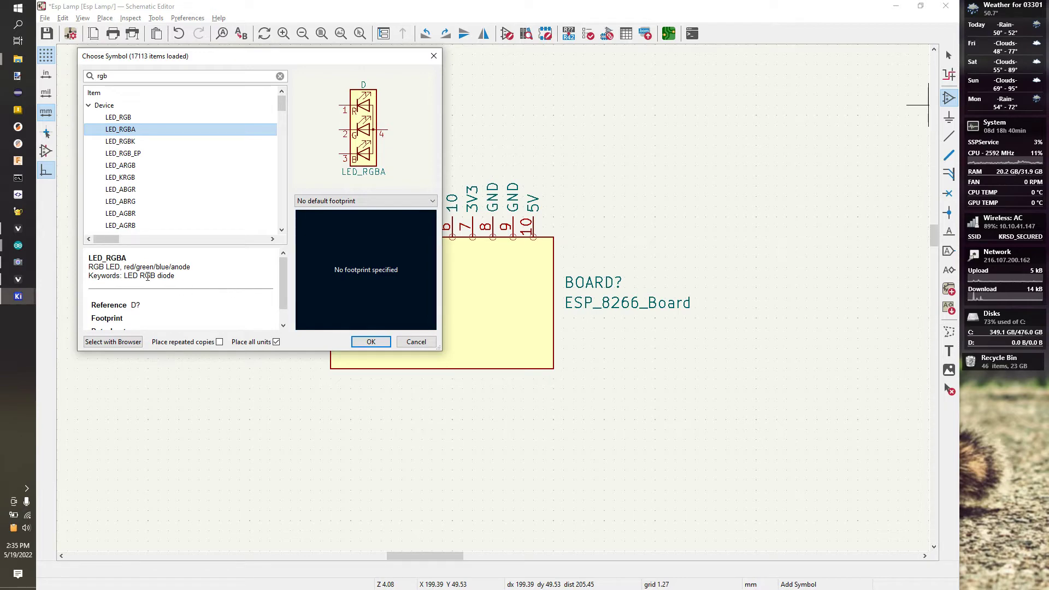
left_click(371, 341)
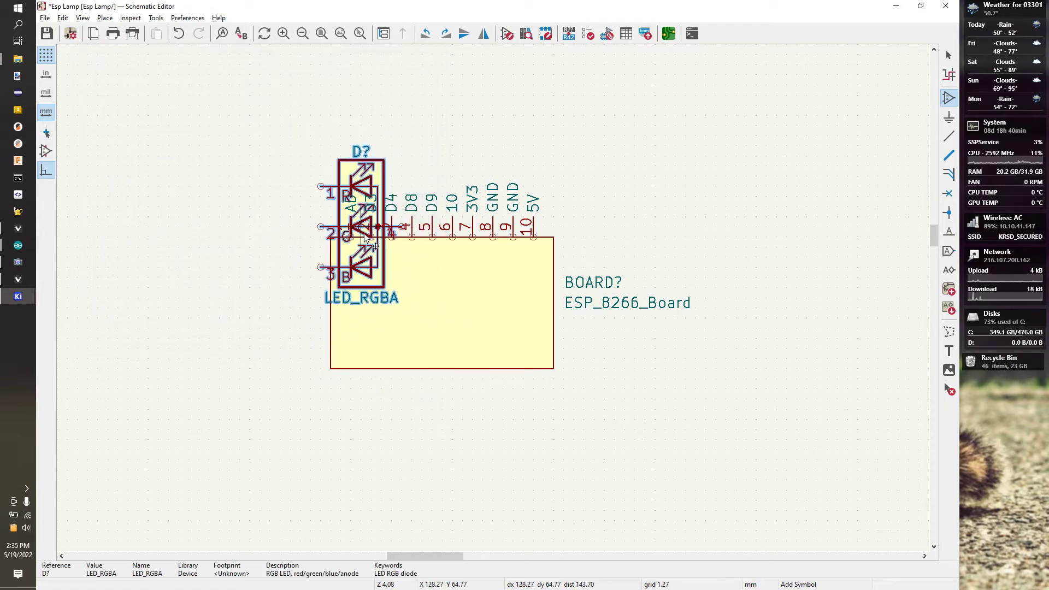
Step: Rotate the LED_RGBA so its pins face up and place it below the board
scroll(495, 303, "up", 2)
scroll(493, 302, "down", 1)
scroll(492, 298, "up", 5)
scroll(491, 296, "down", 8)
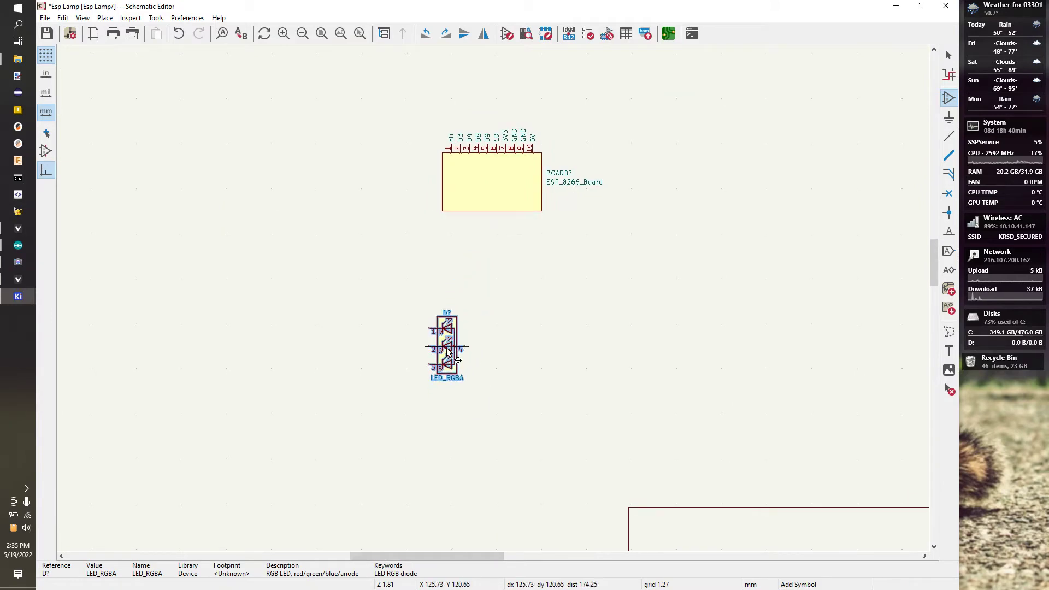
key("r")
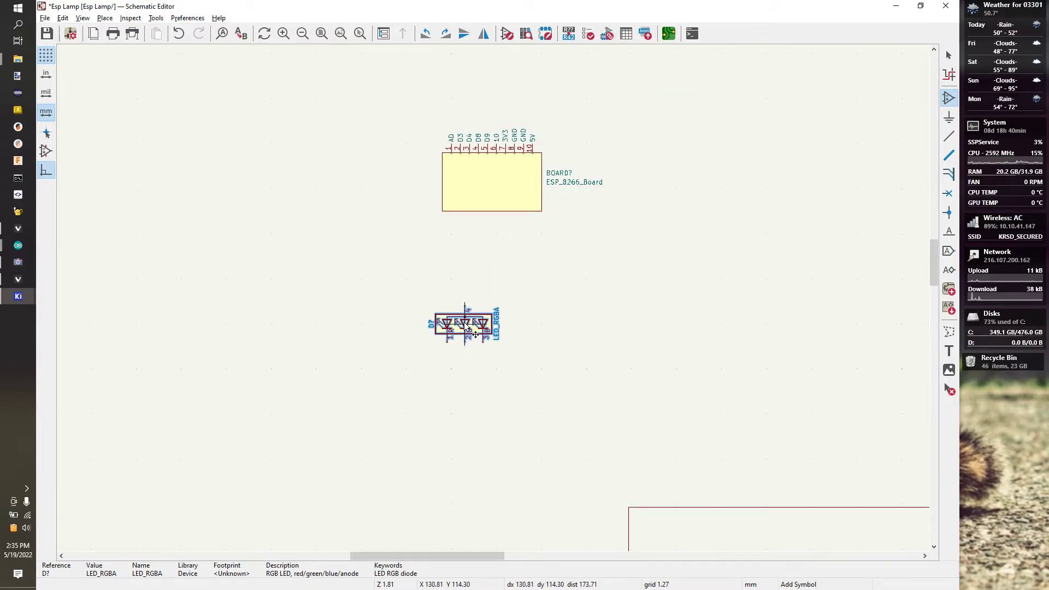
key("r")
key("r")
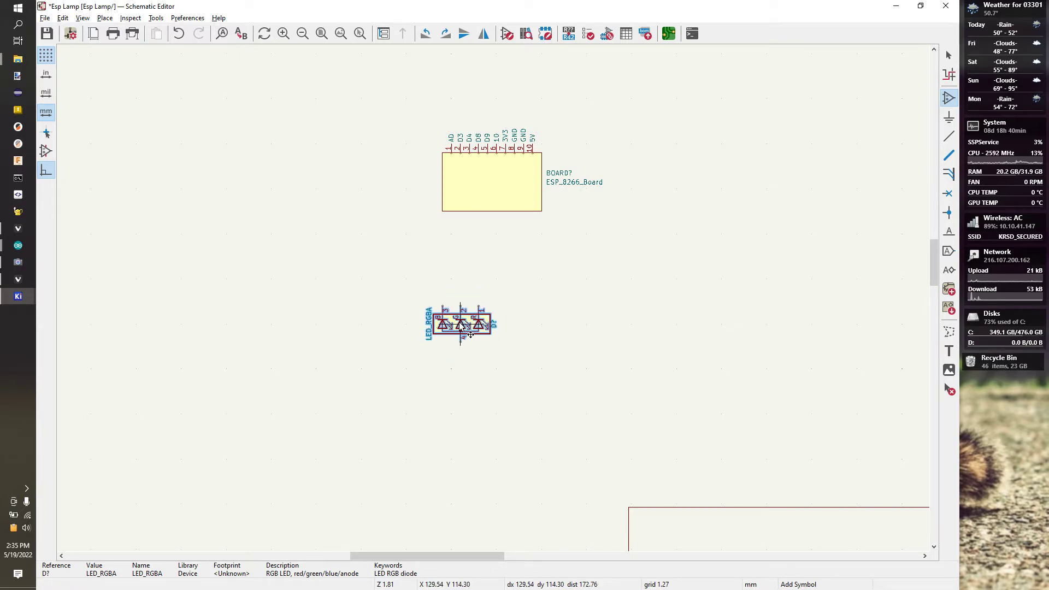
left_click(470, 323)
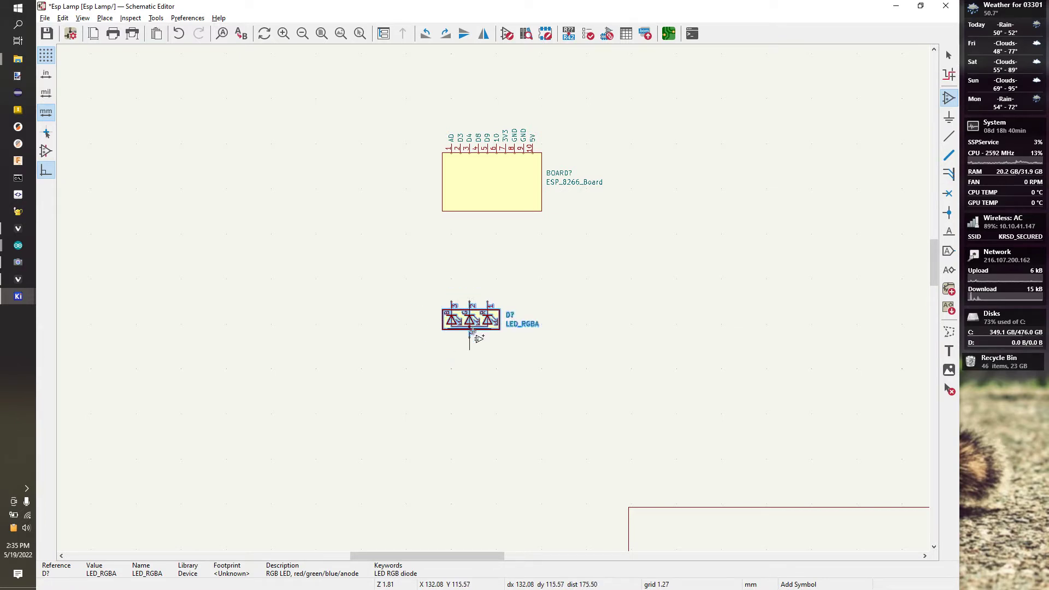
key("Escape")
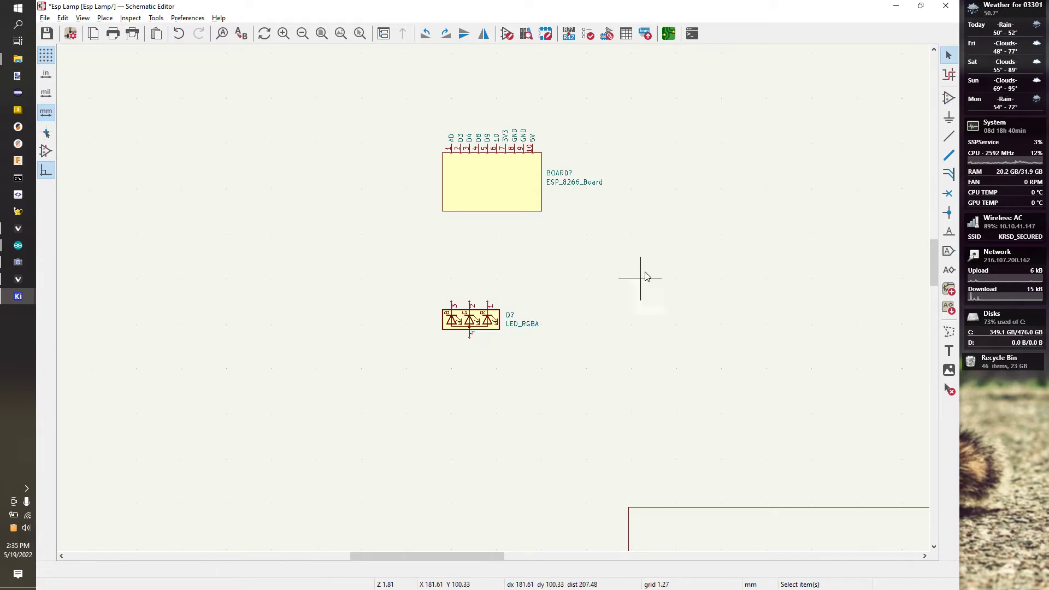
Step: Filter the symbol chooser on 'switch' and collapse the other result groups to reach the Switch library
left_click(949, 97)
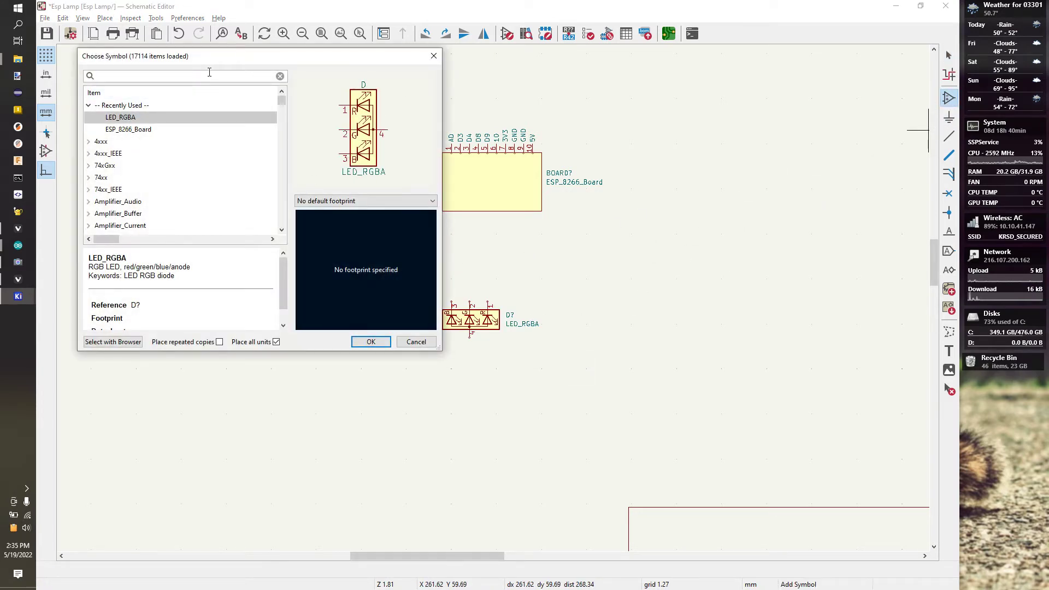
type("switch")
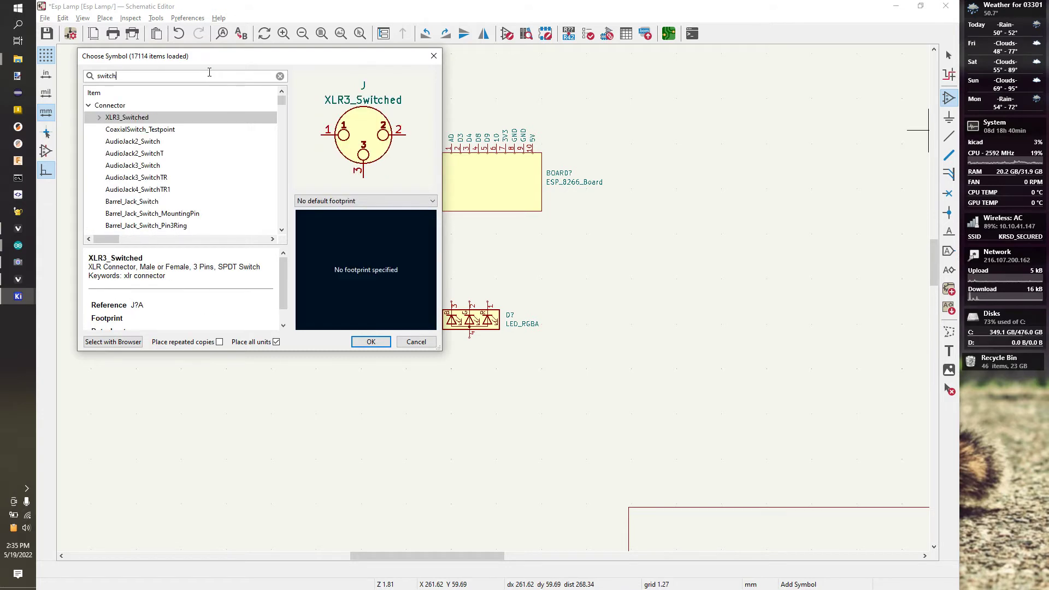
left_click(89, 105)
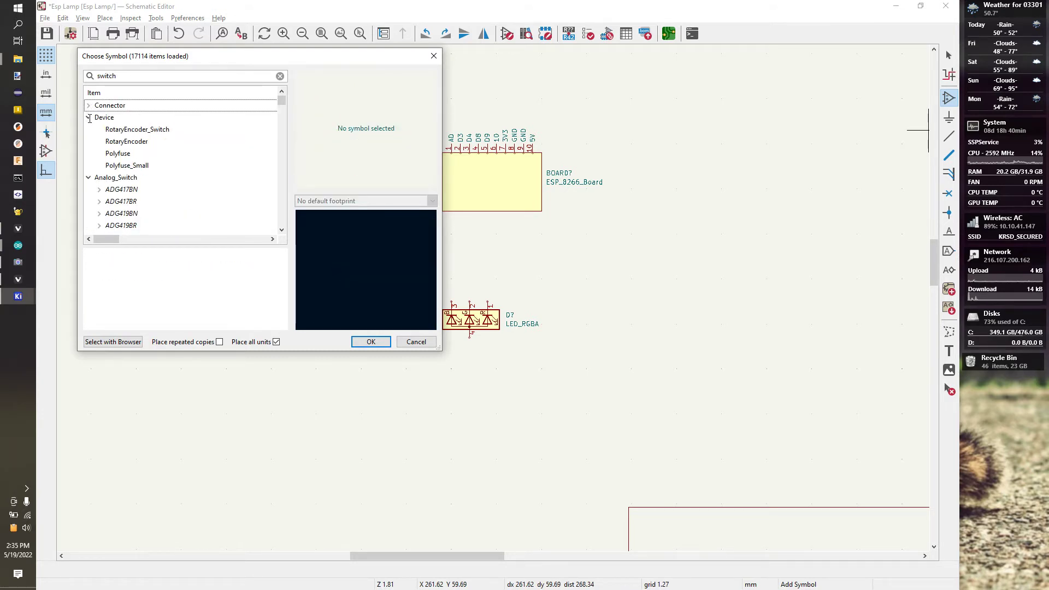
left_click(89, 117)
left_click(88, 129)
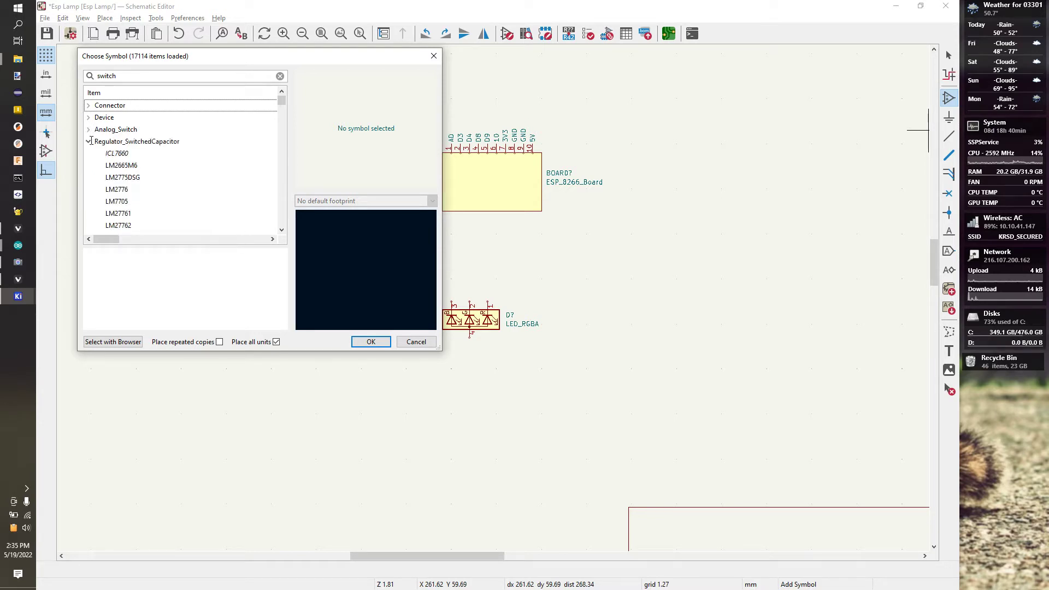
left_click(89, 141)
left_click(89, 154)
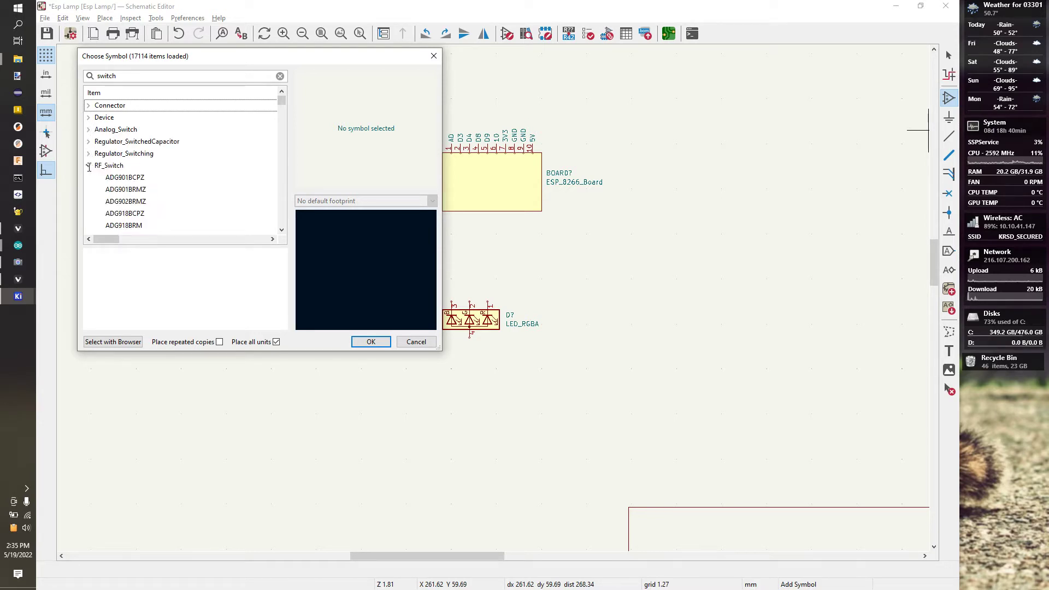
left_click(89, 165)
Step: Browse the Switch library symbols and settle on SW_DPDT_x2, checking the breadboard camera view
left_click(114, 190)
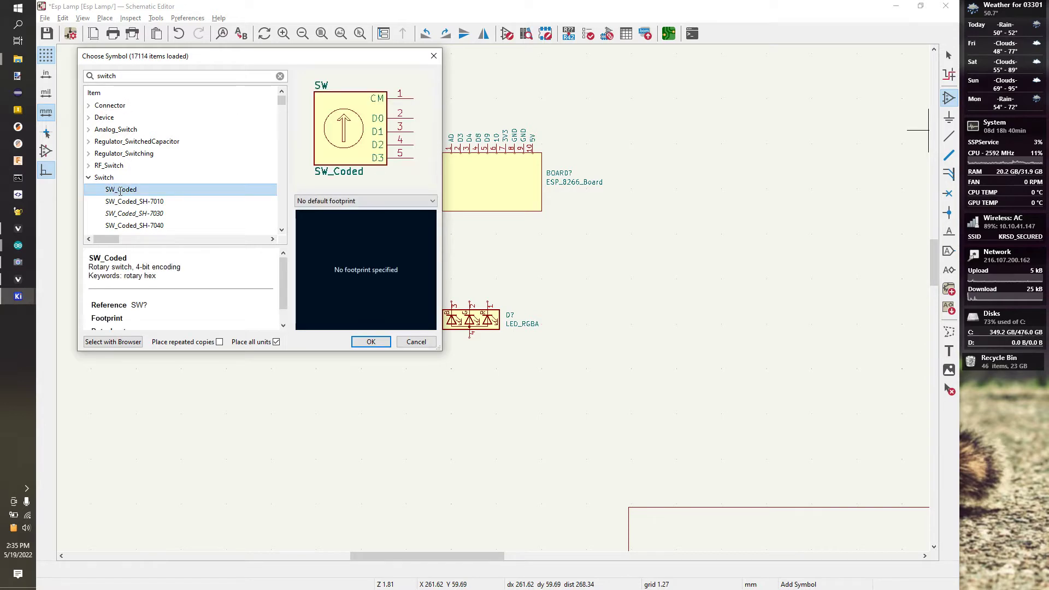
key("Down")
key("Down")
key("Down")
key("Down")
key("Down")
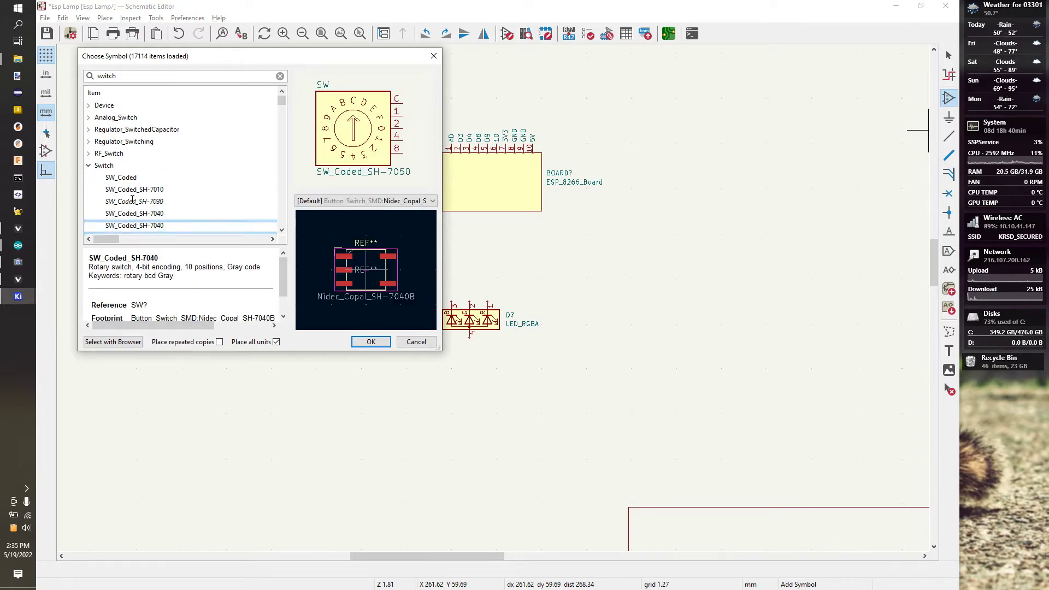
key("Down")
key("Down")
key("Down")
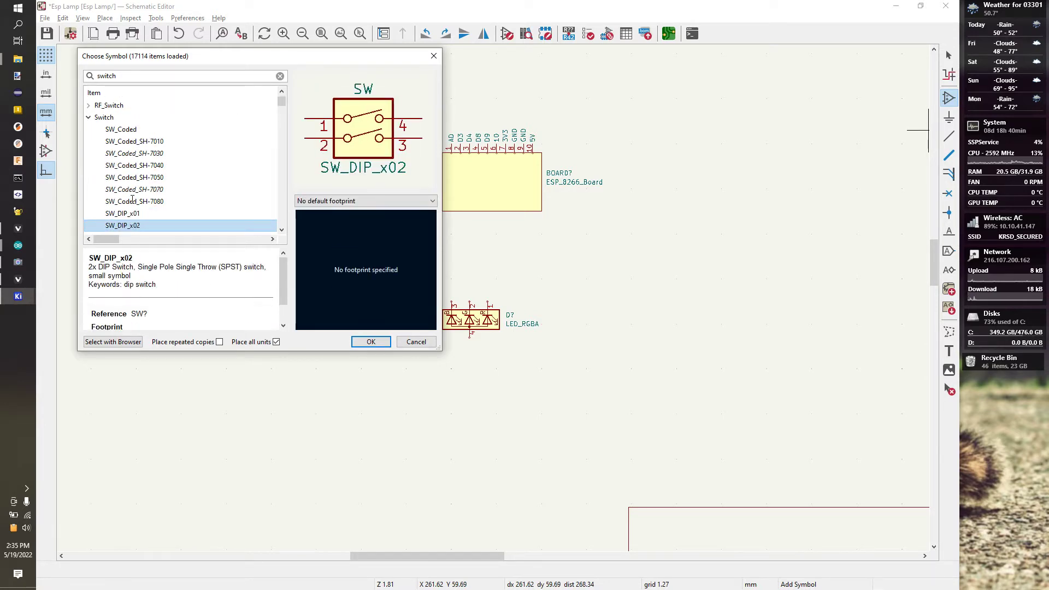
key("Down")
key("Down")
key("Down")
key("Down")
key("Down")
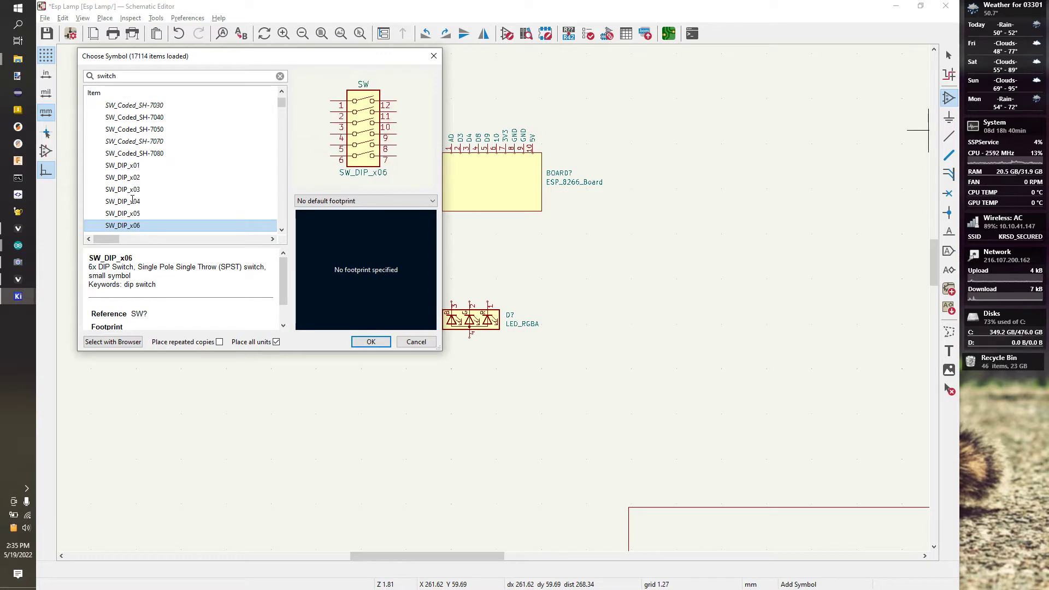
key("Down")
key("Down")
key("Down")
key("Down")
key("Down")
key("Down")
key("Down")
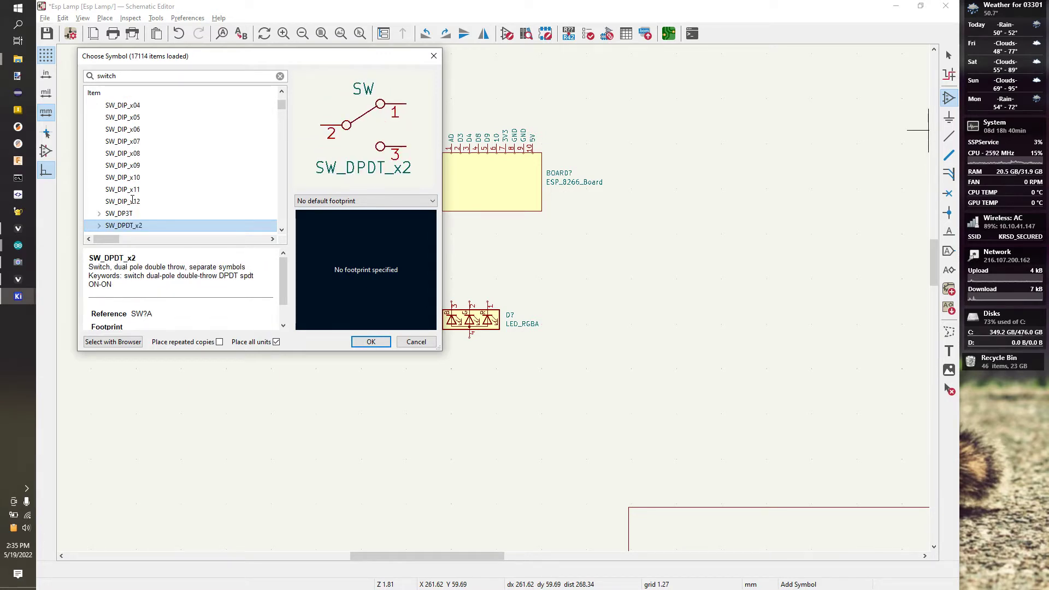
key("Up")
key("Up")
key("Down")
key("Down")
key("alt+Tab")
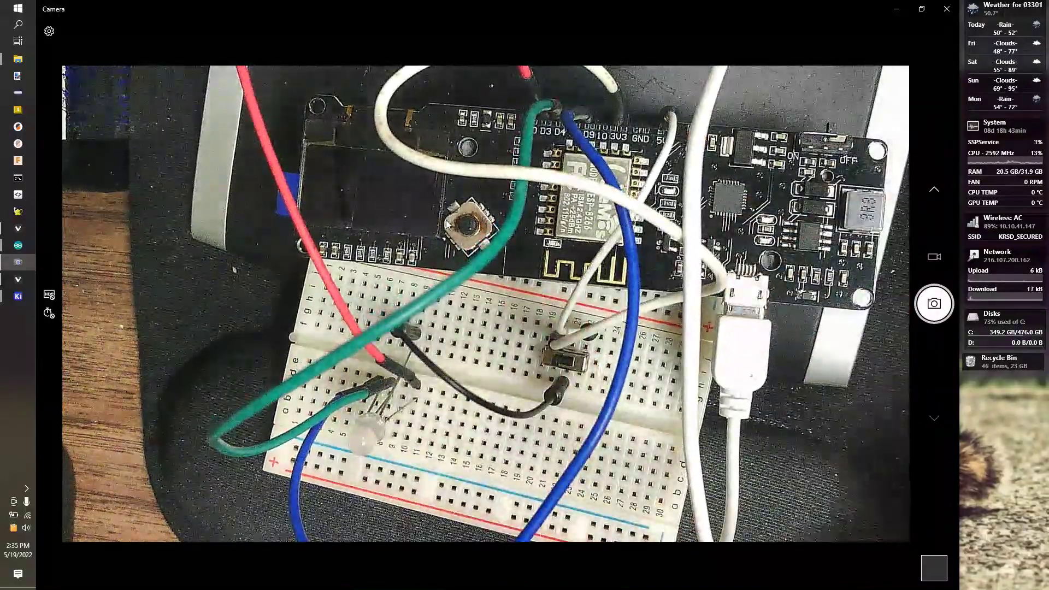
key("alt+Tab")
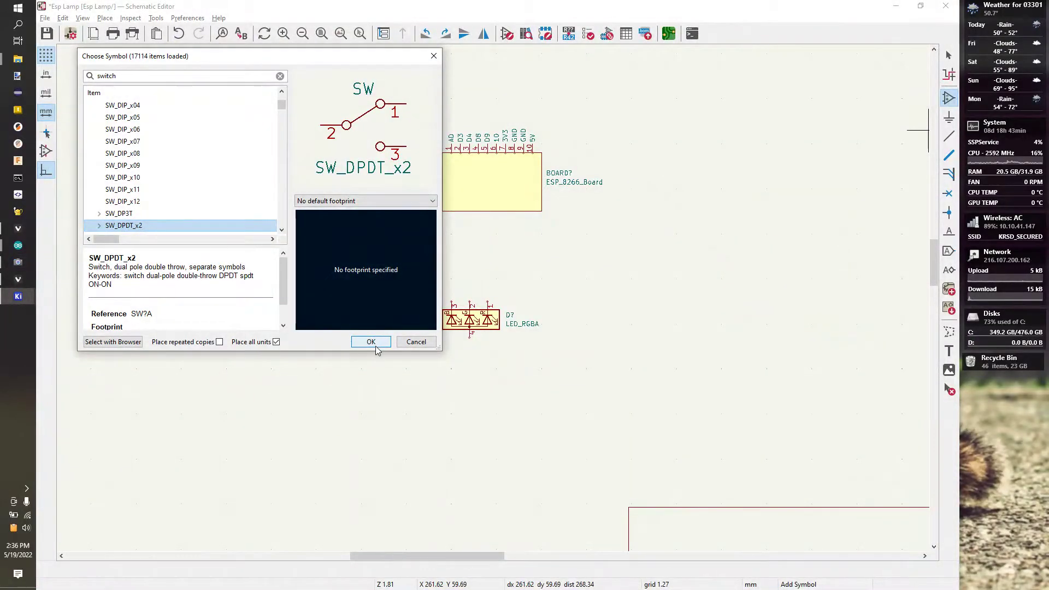
scroll(196, 219, "down", 1)
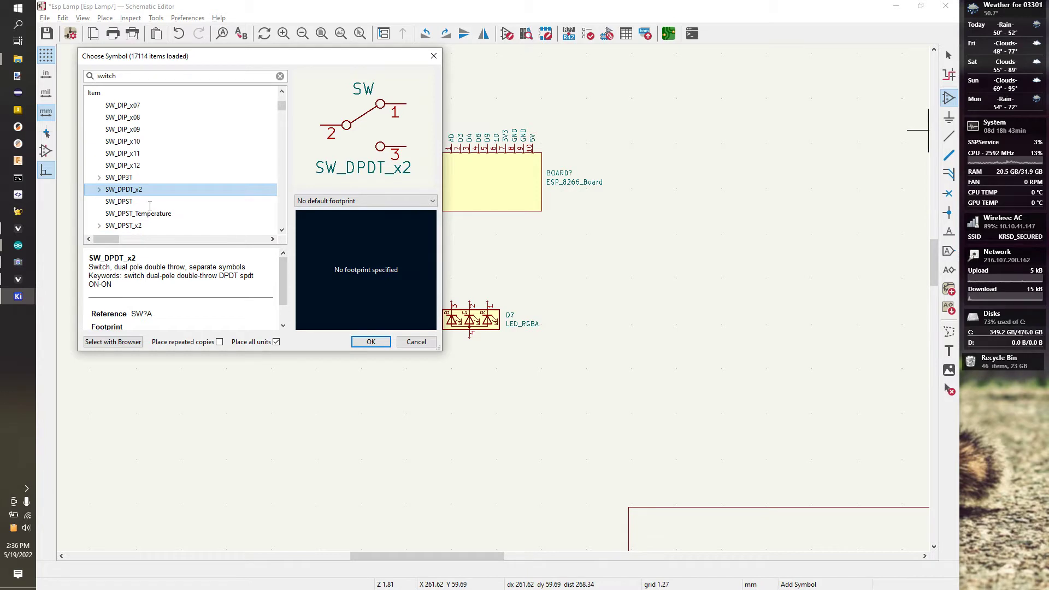
left_click(130, 201)
left_click(136, 190)
Step: Rotate and place switch unit SW?A right of the LED, skipping unit B
left_click(371, 343)
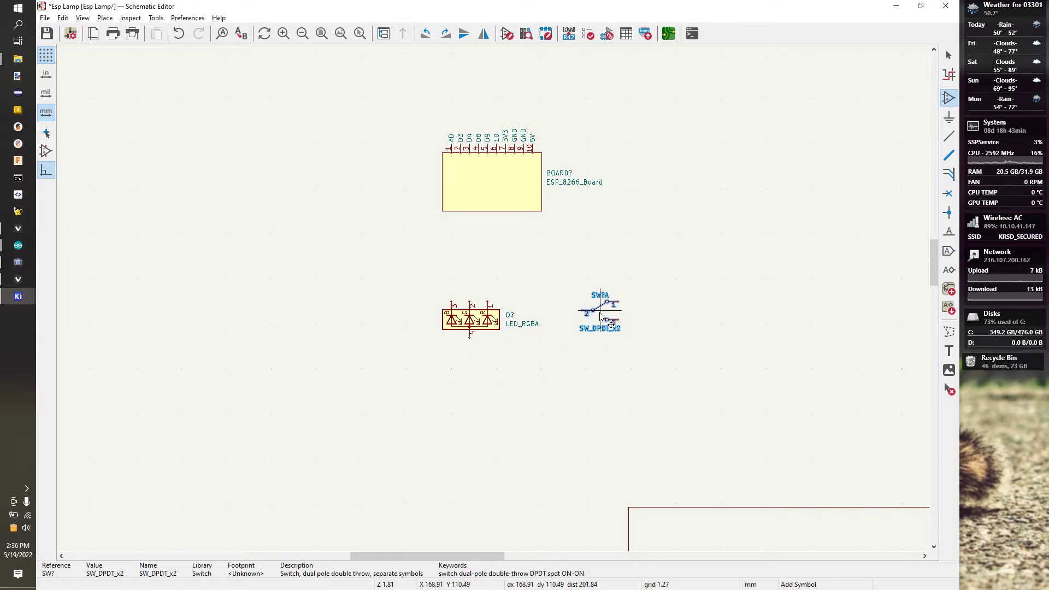
key("r")
key("r")
key("r")
key("r")
key("r")
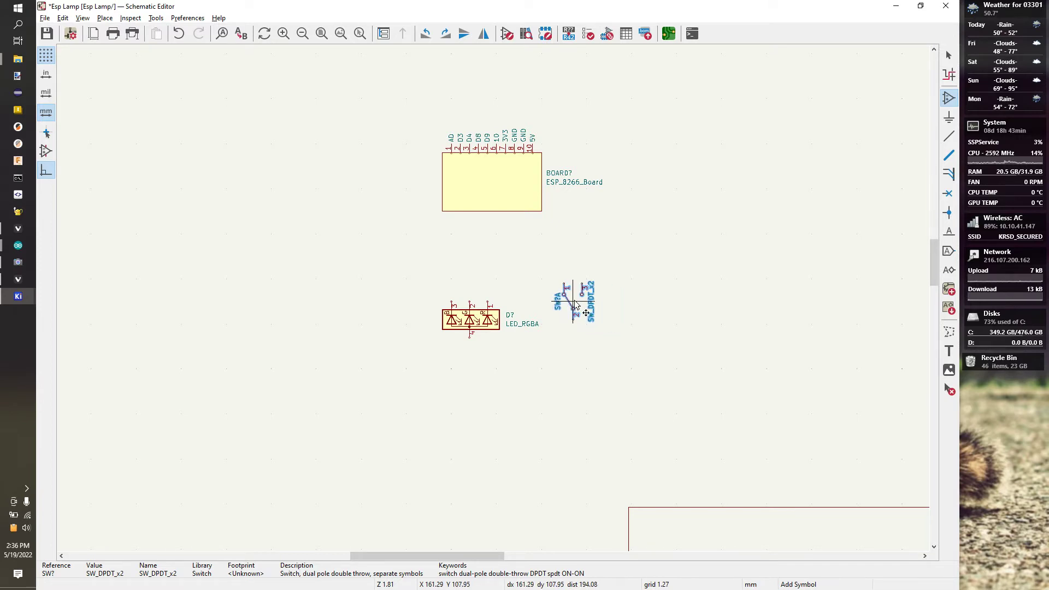
left_click(609, 316)
scroll(609, 317, "up", 2)
key("Escape")
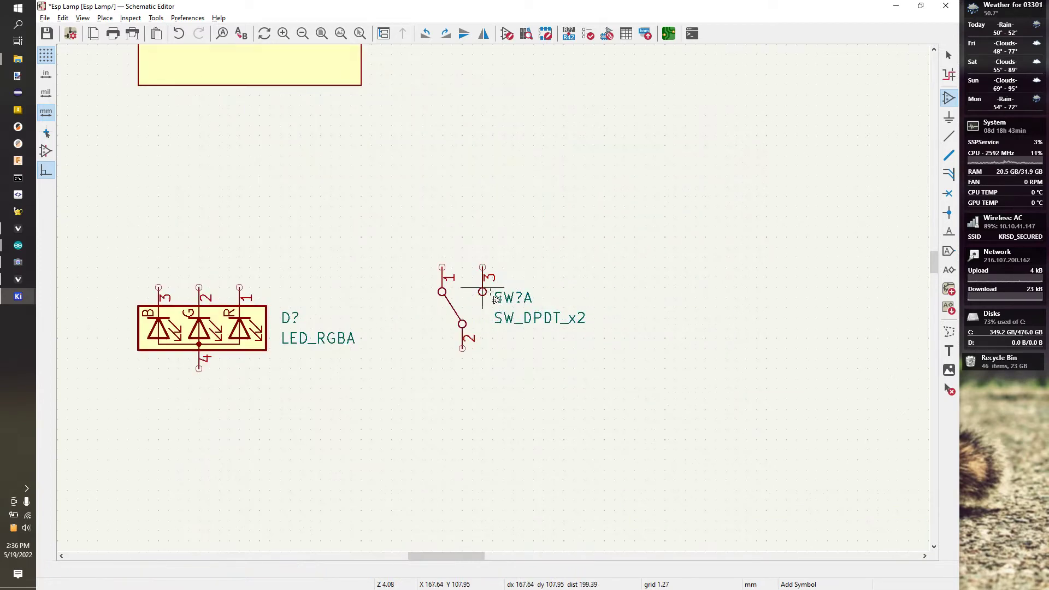
scroll(486, 298, "down", 1)
scroll(486, 298, "up", 2)
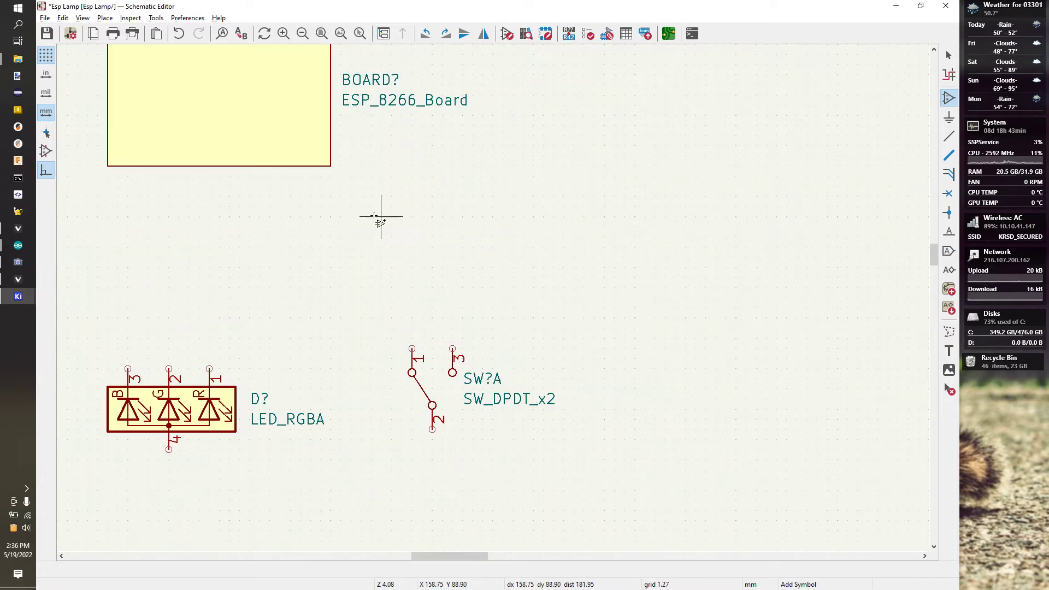
key("Escape")
Step: Start moving the ESP_8266_Board symbol, then cancel so it stays in place
left_click(277, 125)
key("m")
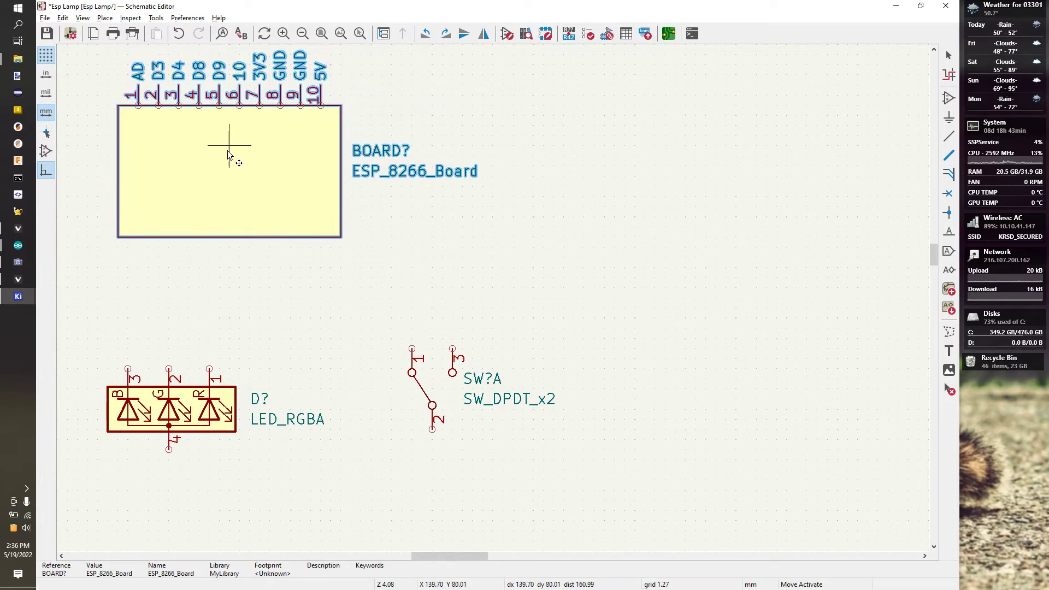
key("Escape")
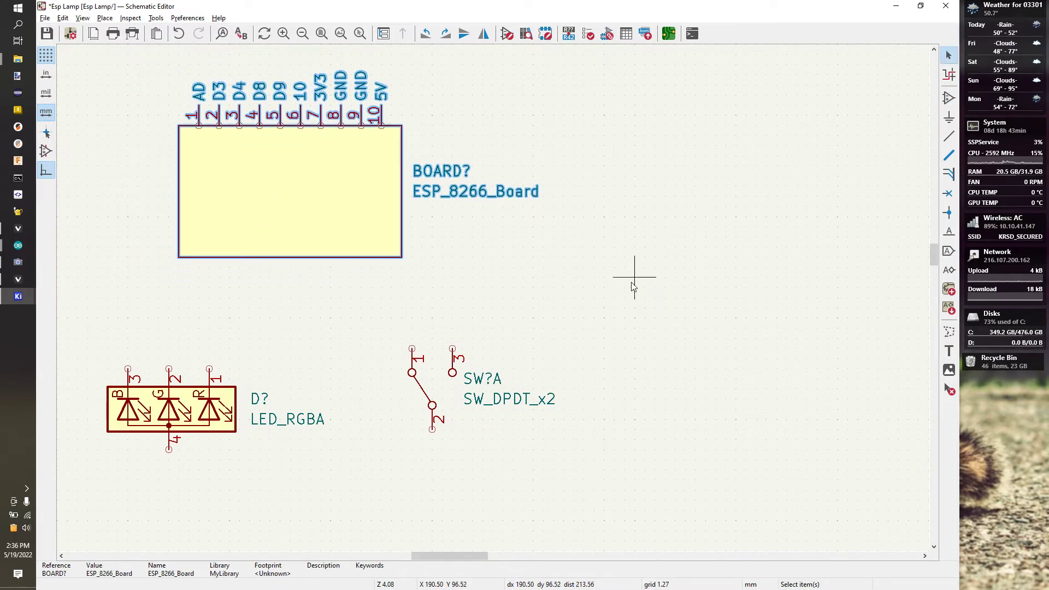
left_click(634, 286)
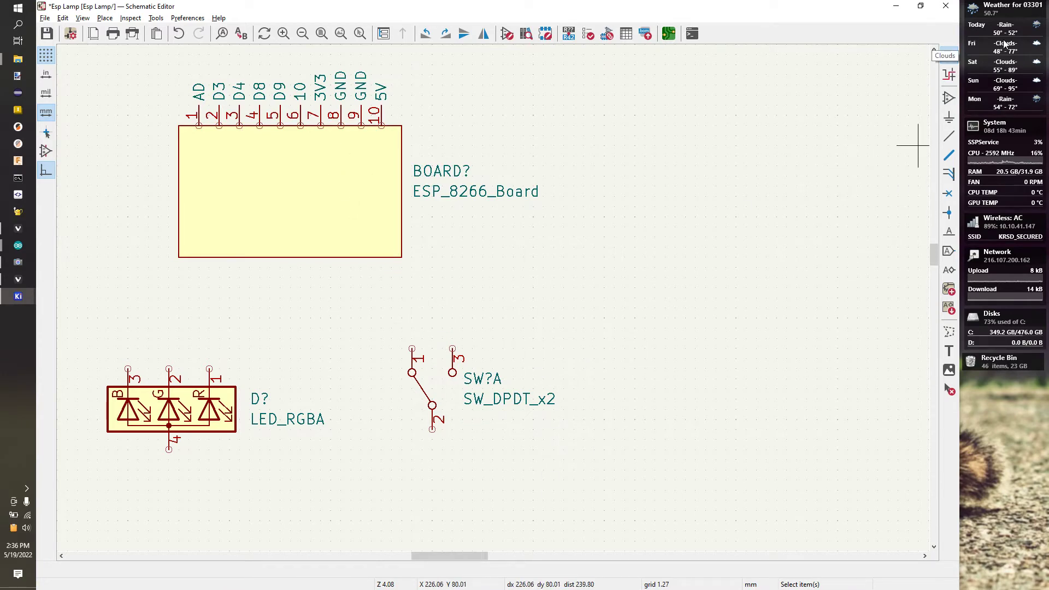
Step: Highlight the net of the board's 5V pin after checking the camera view
left_click(947, 77)
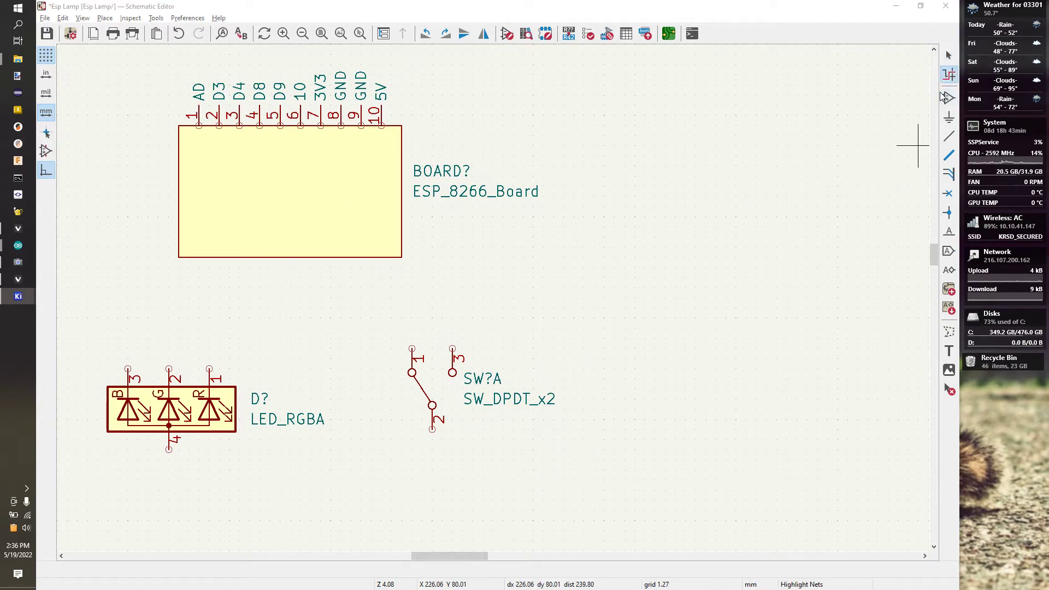
key("alt+Tab")
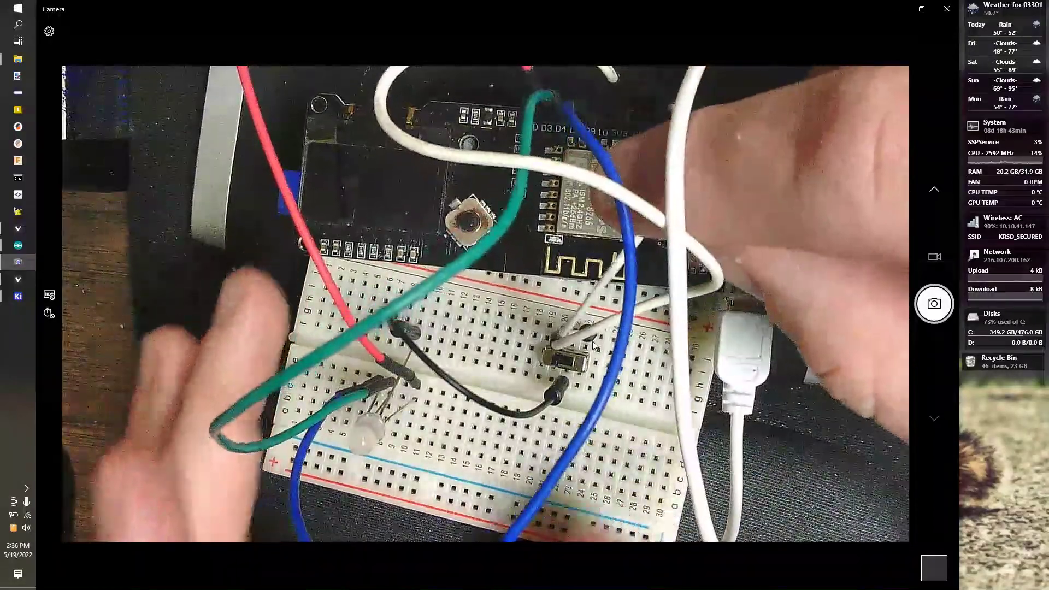
key("alt+Tab")
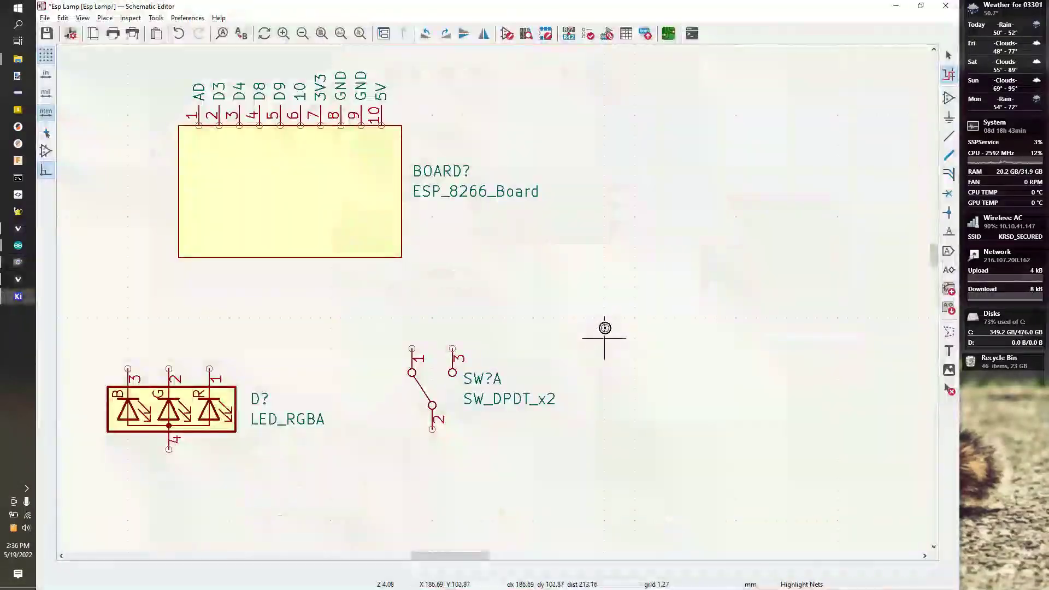
left_click(382, 129)
key("Escape")
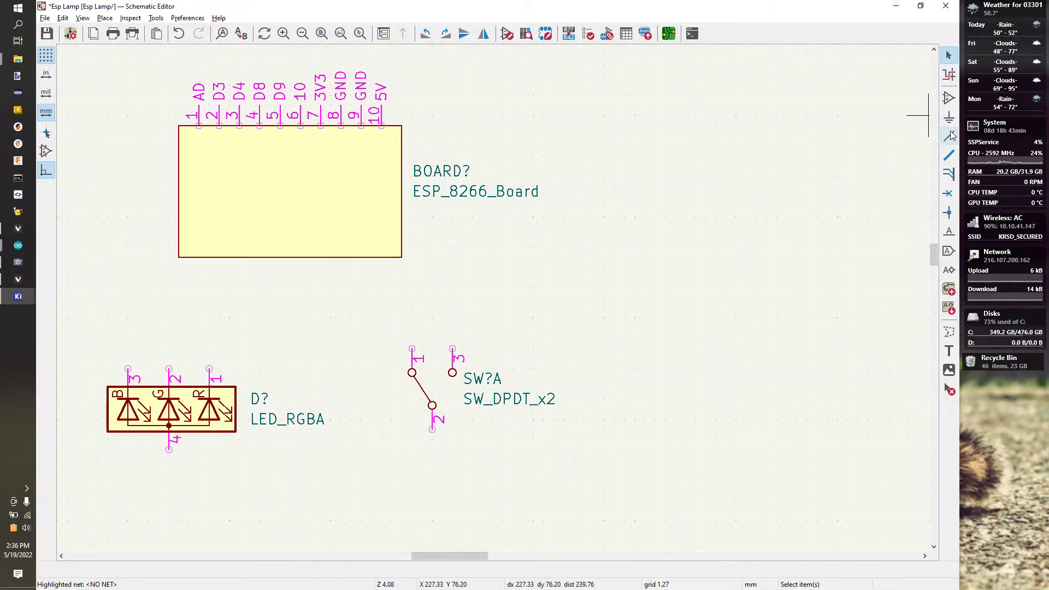
left_click(949, 137)
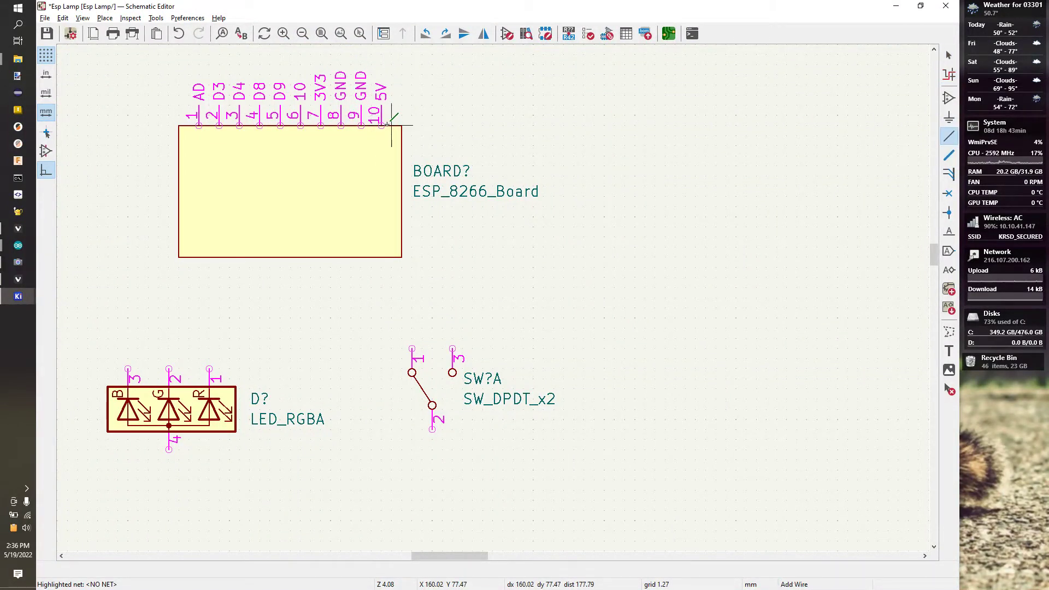
key("Escape")
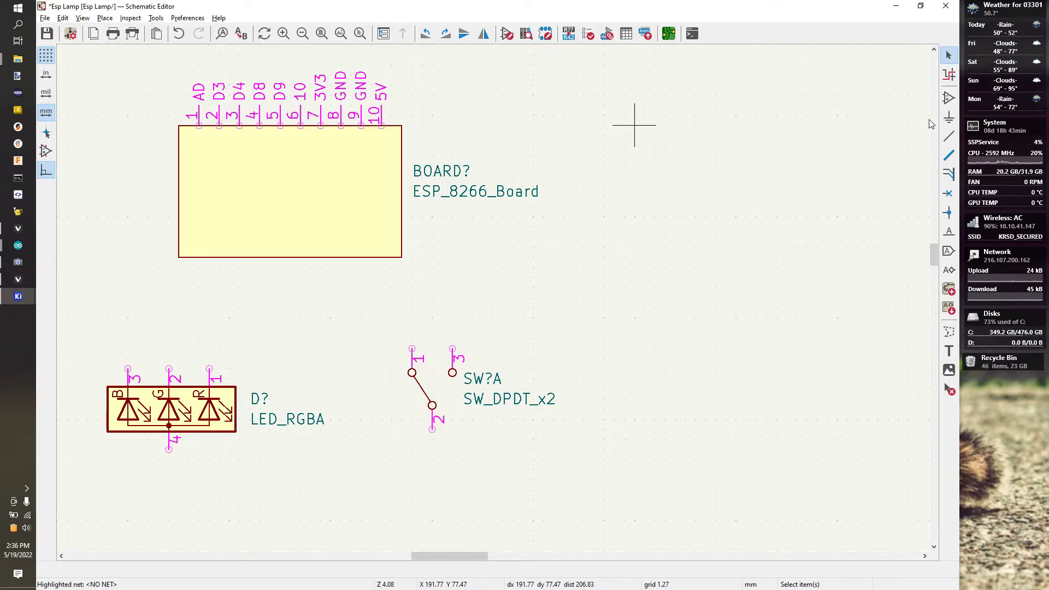
Step: Bring up the KiCad project manager and dismiss the invalid project error
key("alt+Tab")
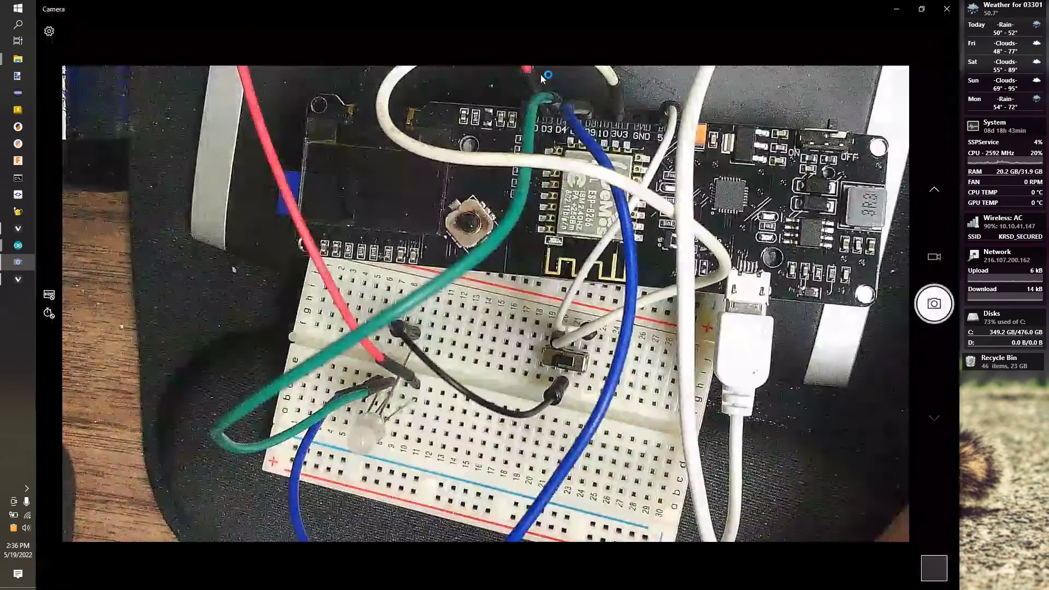
left_click(19, 298)
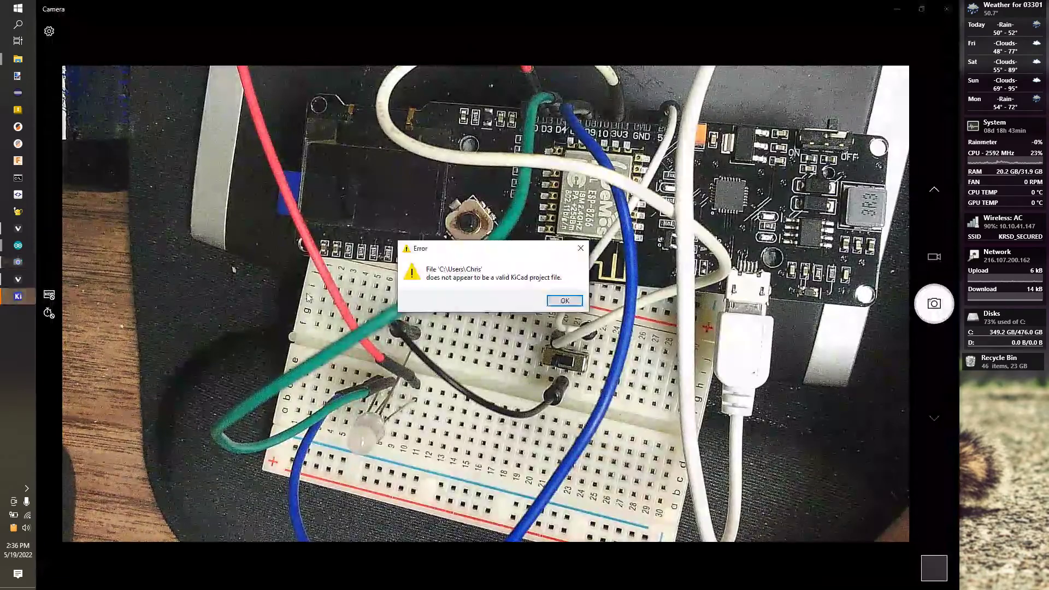
left_click(568, 301)
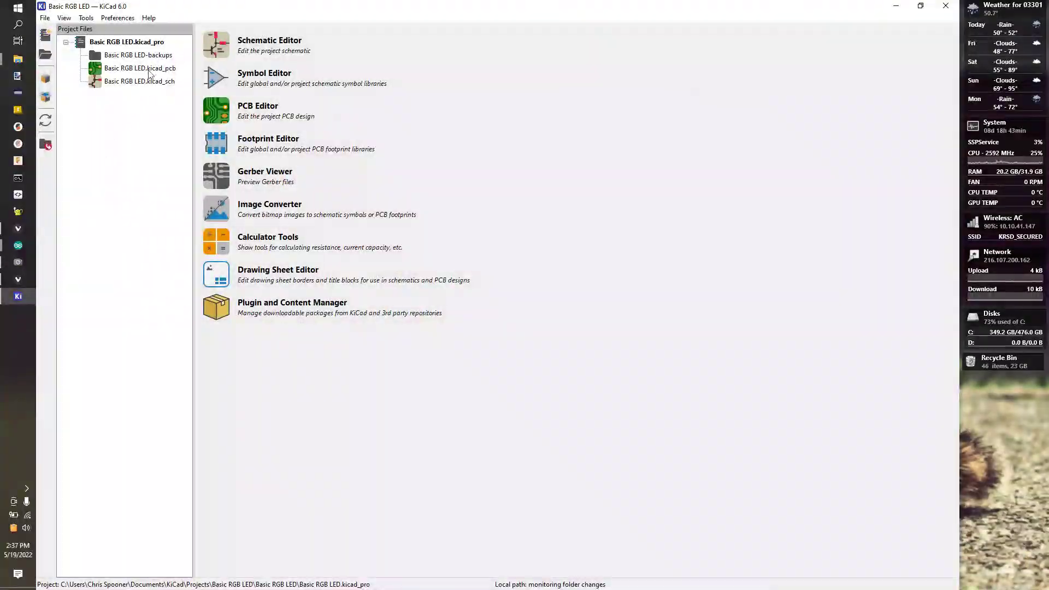
Step: Open Esp Lamp.kicad_pro from Projects > ESP Lamp > Esp Lamp and launch its Schematic Editor
left_click(46, 18)
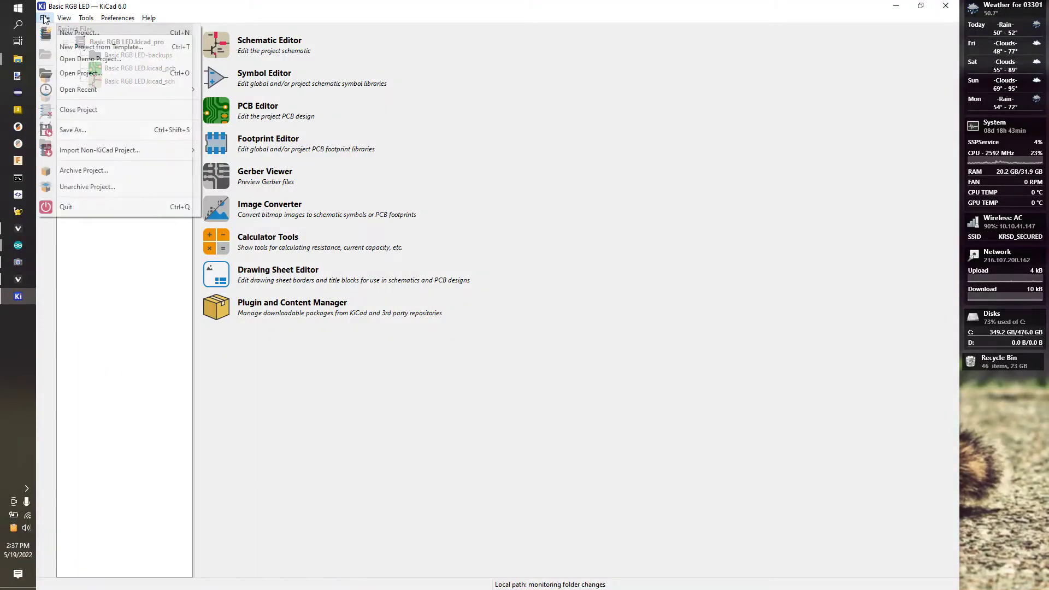
left_click(78, 75)
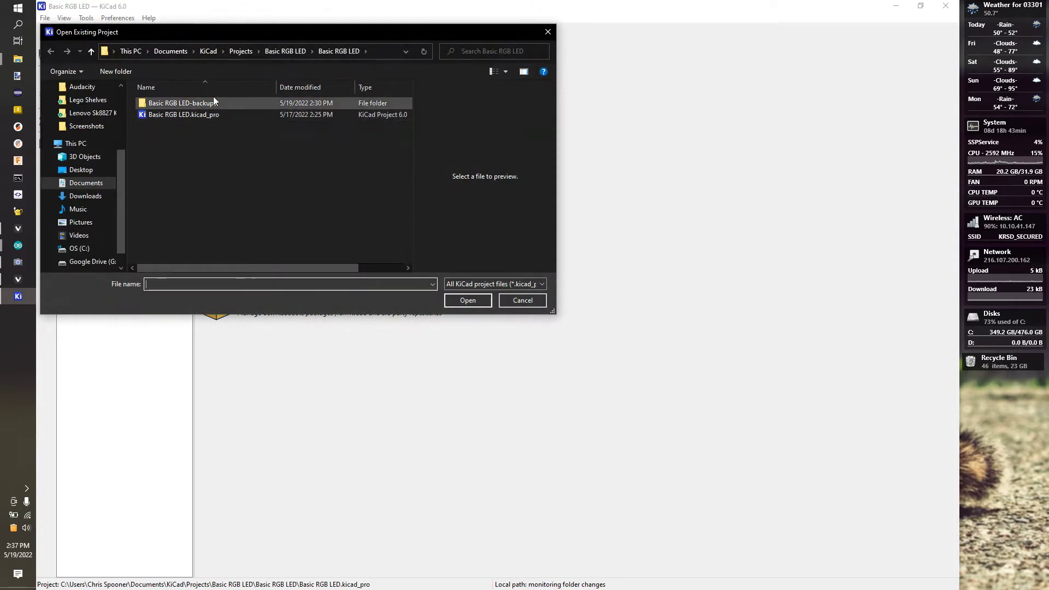
left_click(246, 51)
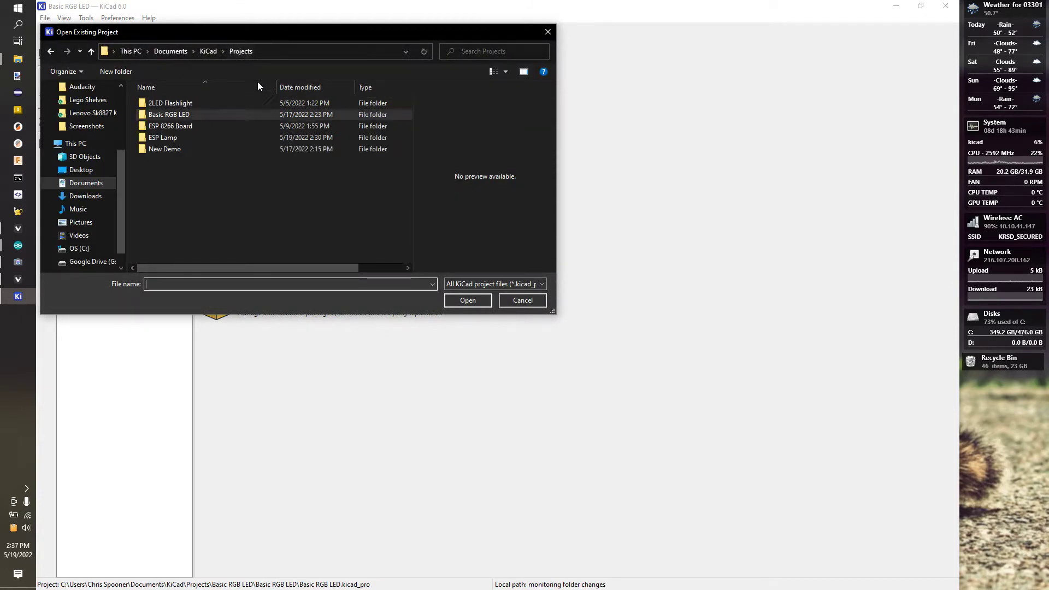
double_click(172, 138)
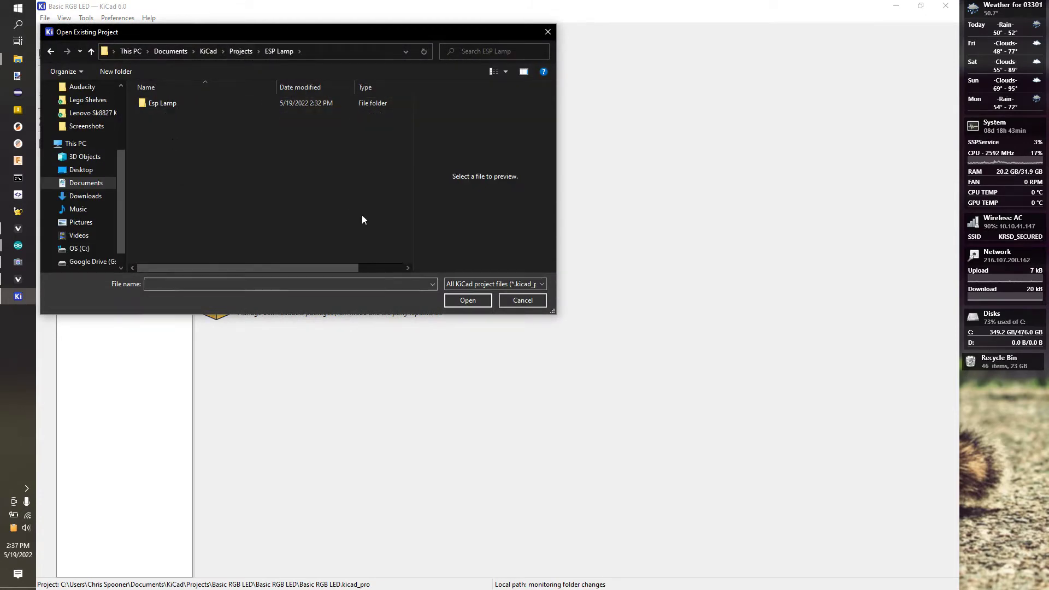
double_click(160, 103)
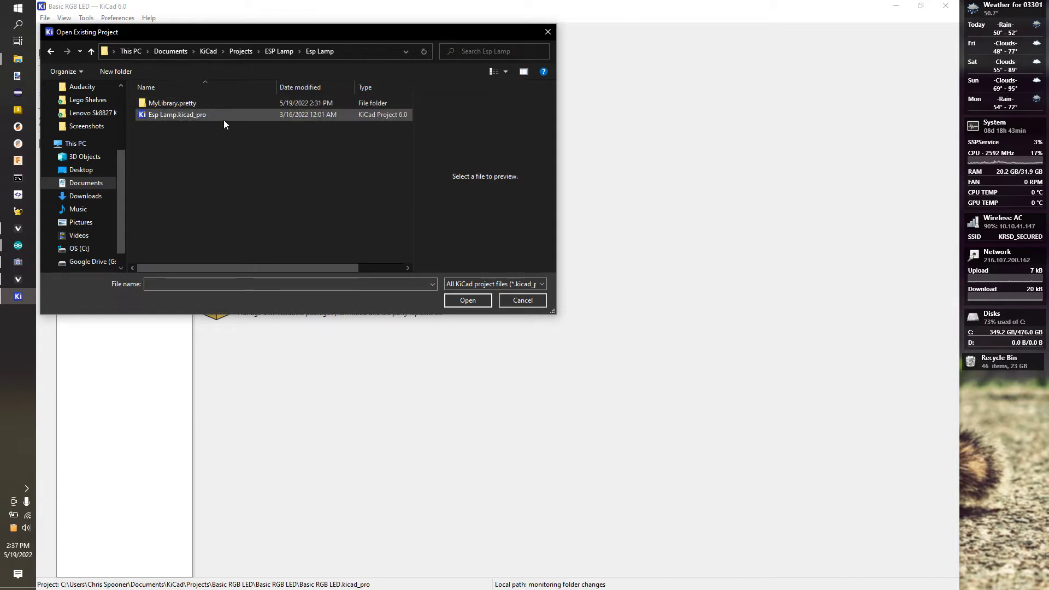
double_click(187, 116)
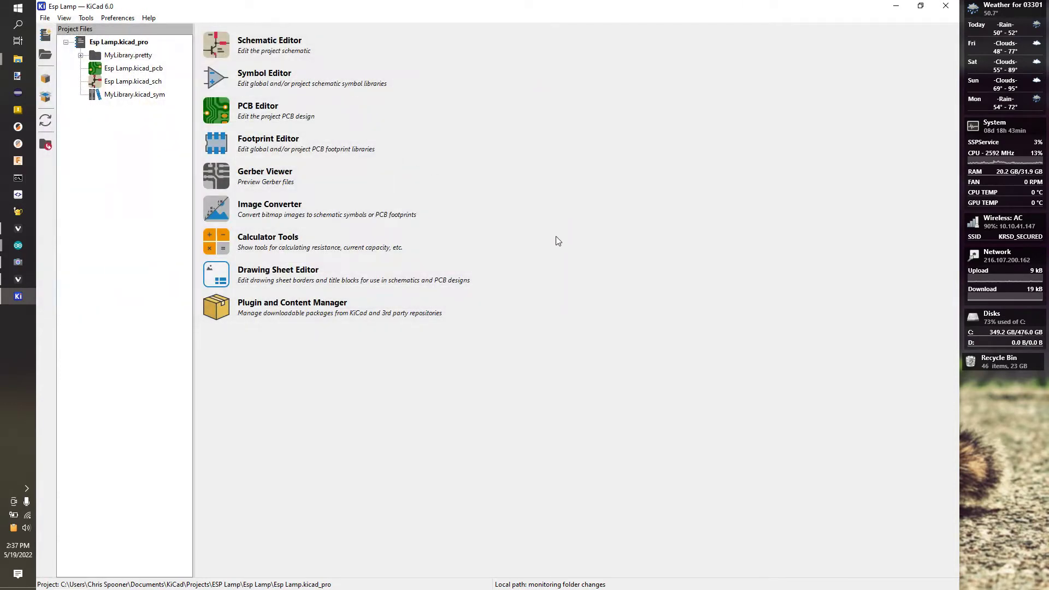
left_click(275, 46)
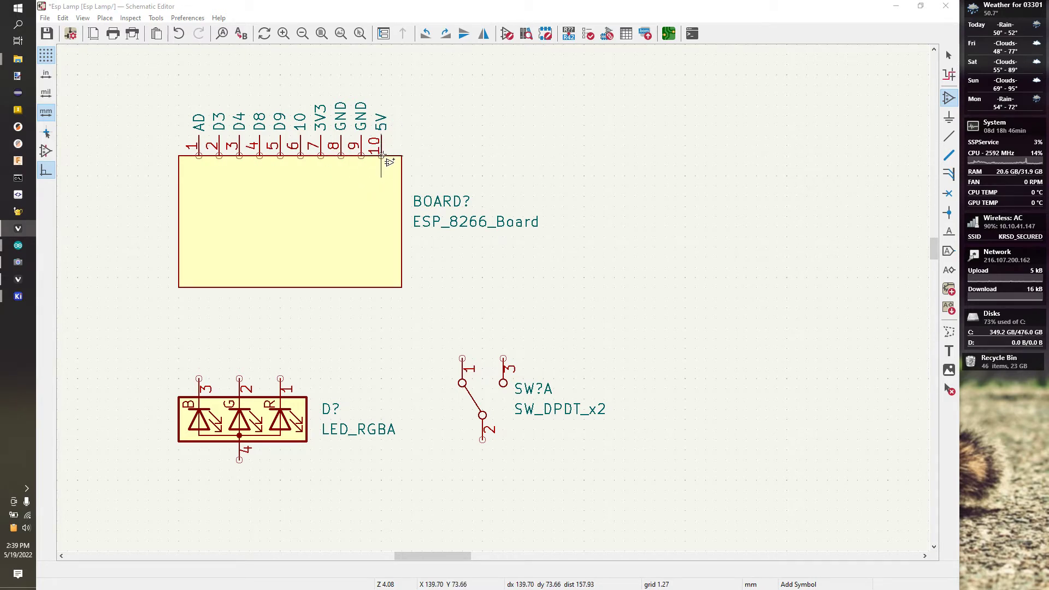
Step: Dismiss the symbol chooser and route a wire from 5V pin 10 over the board to switch pin 3
left_click(427, 96)
left_click(418, 342)
left_click(950, 136)
left_click(382, 155)
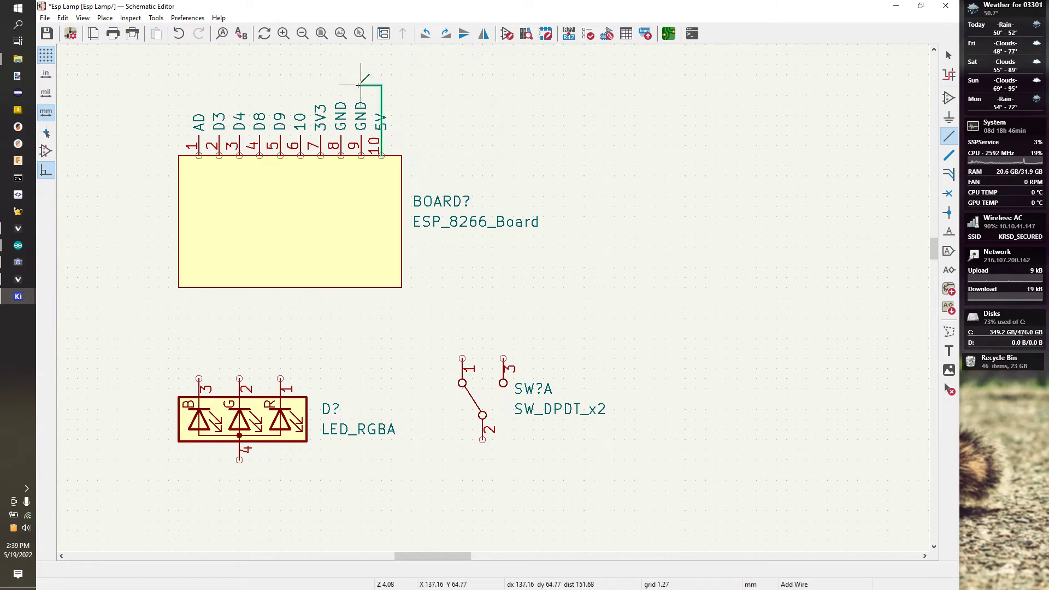
left_click(503, 86)
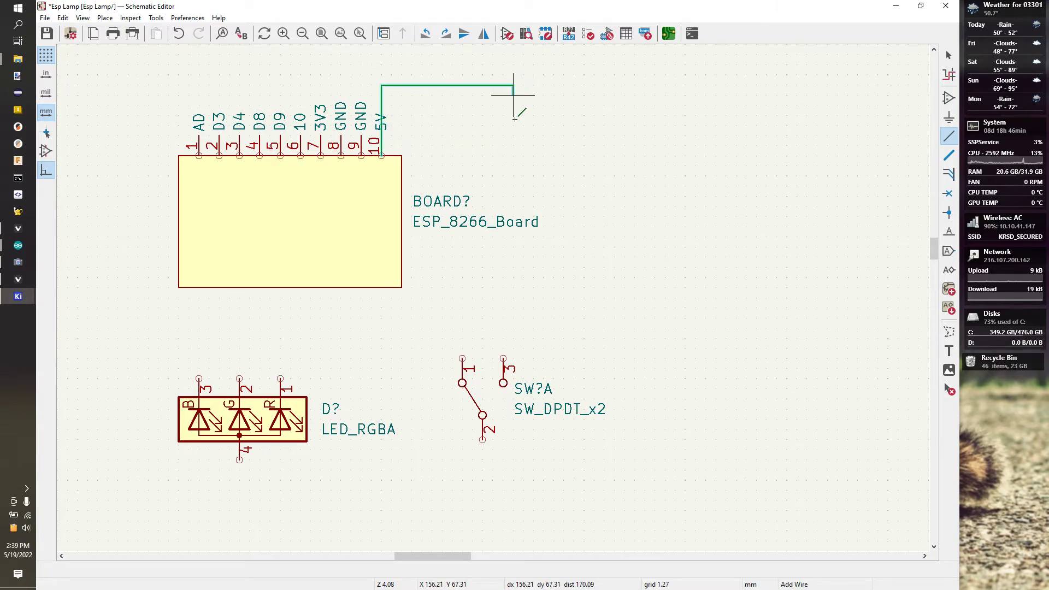
left_click(503, 358)
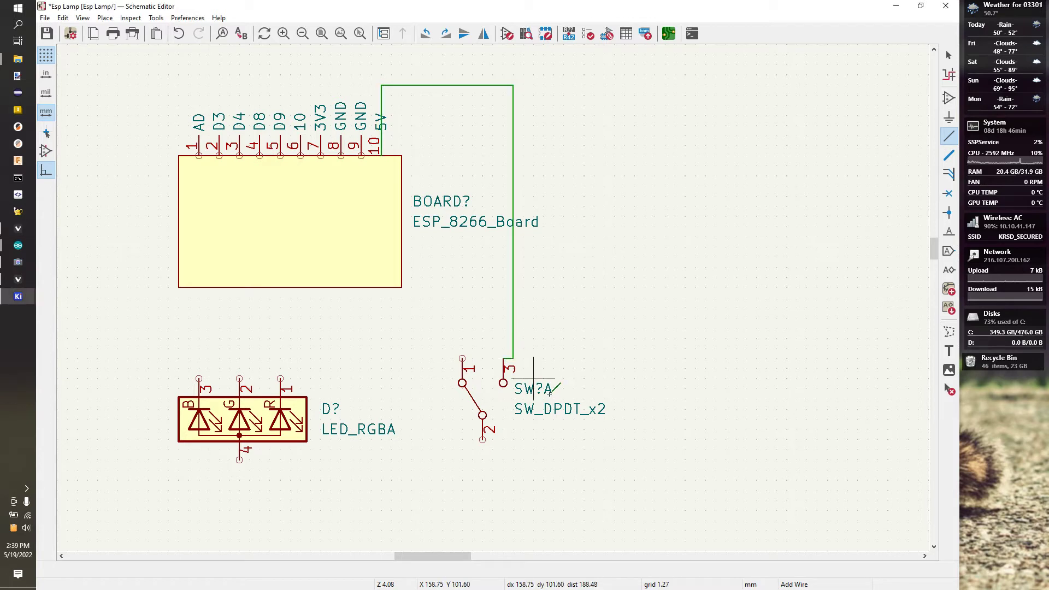
Step: Route a wire from 3V3 pin 7 over the top to switch pin 1
left_click(321, 156)
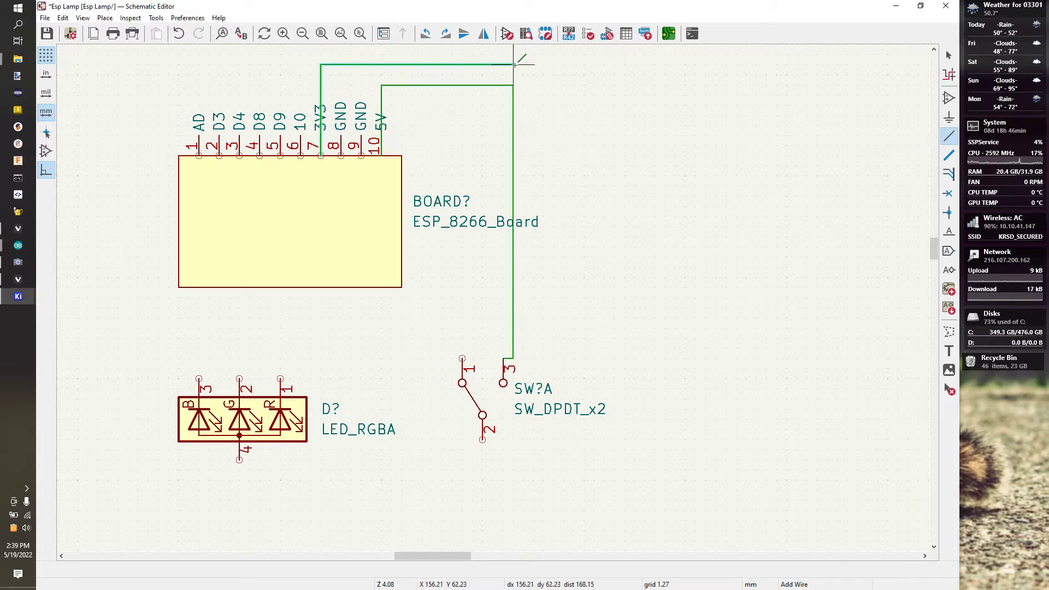
left_click(553, 65)
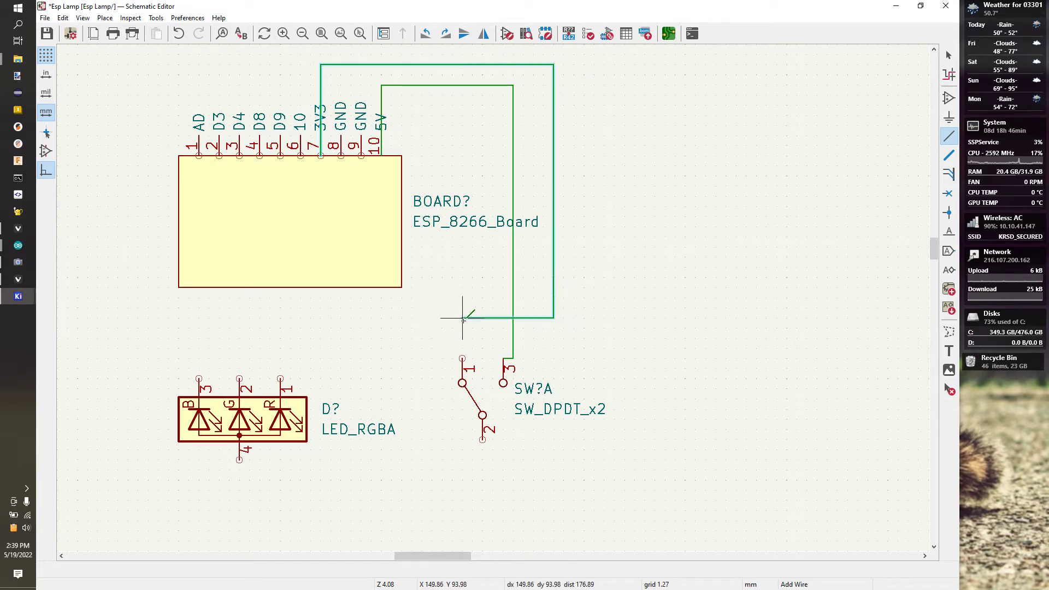
left_click(462, 358)
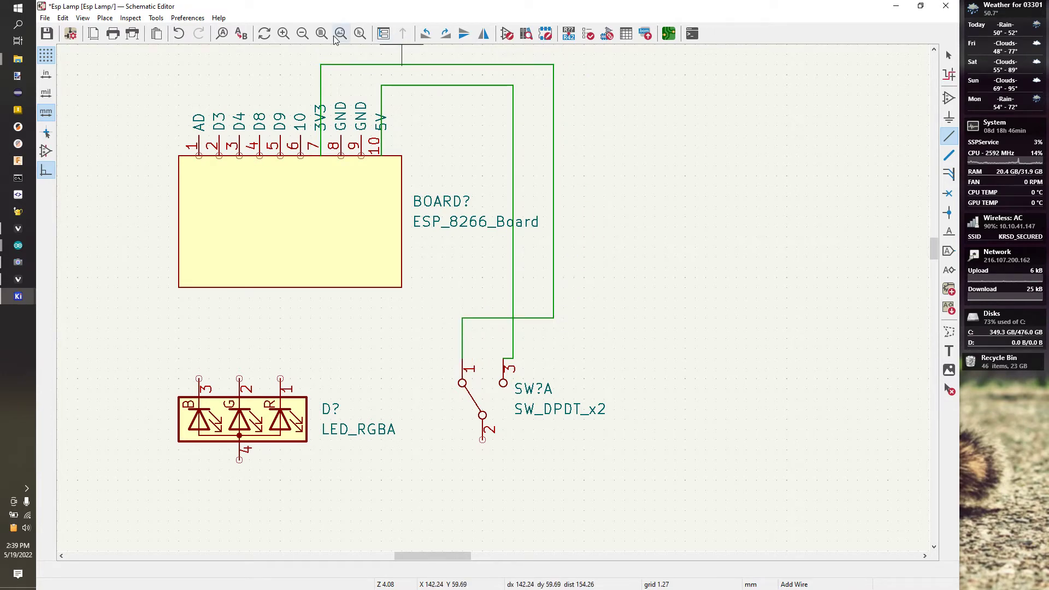
Step: Rotate the SW?A switch upside down
key("Escape")
key("grave")
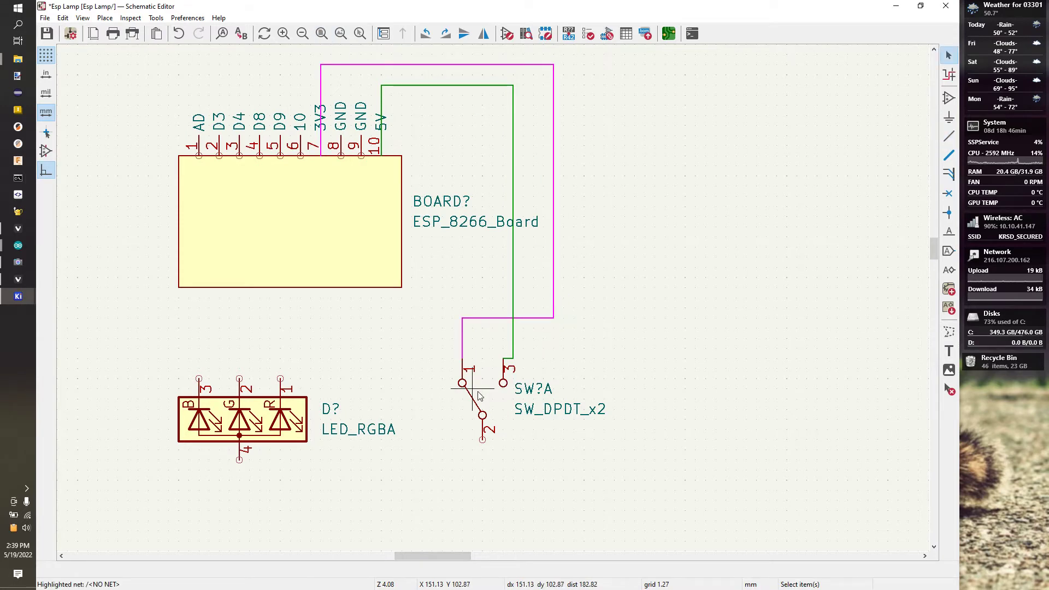
left_click(478, 395)
key("r")
key("r")
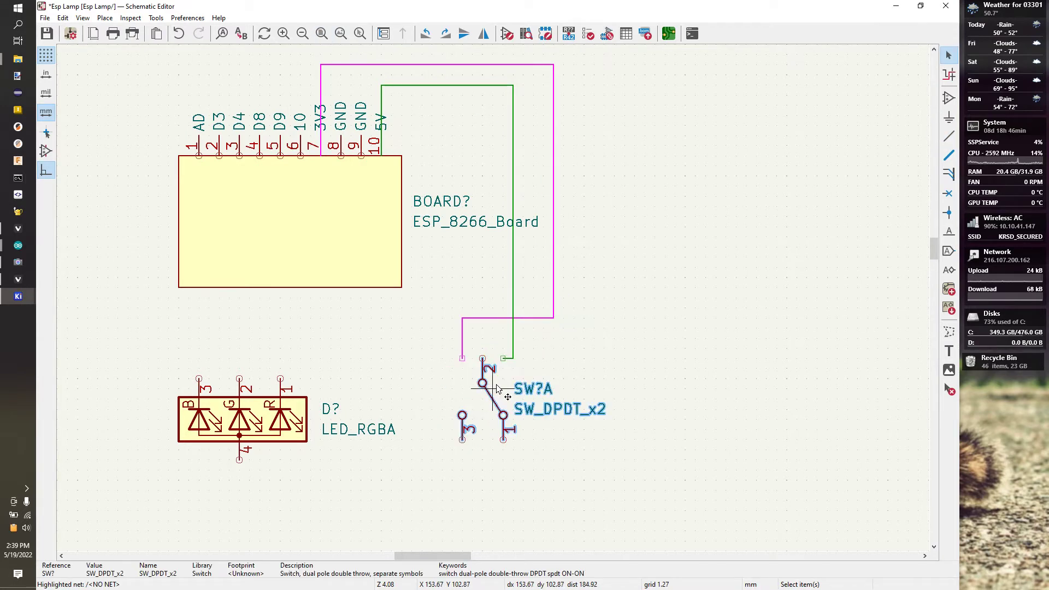
left_click(563, 360)
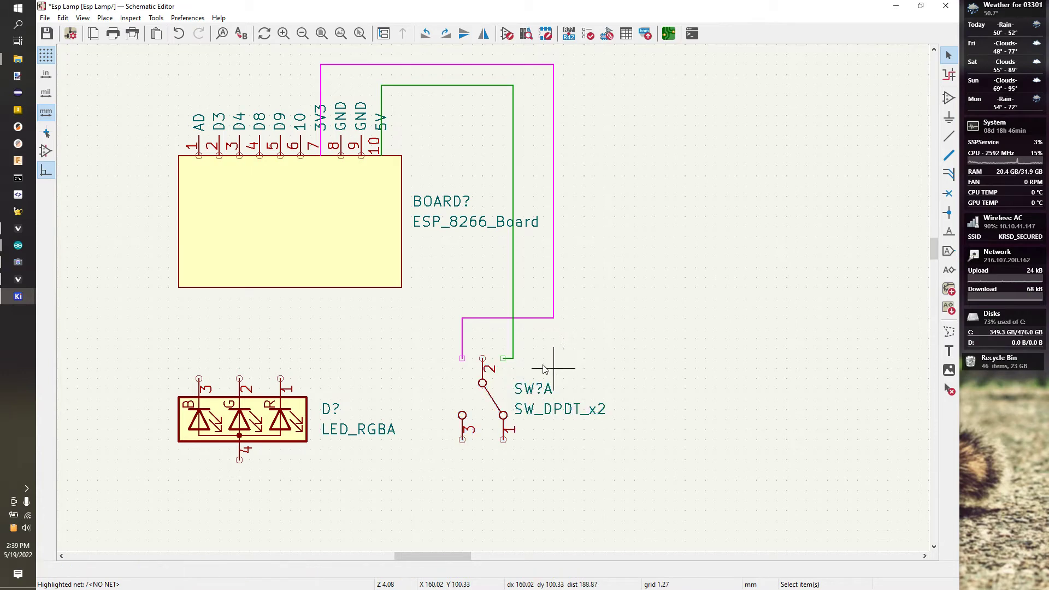
Step: Delete all segments of the 3V3 wire
left_click(487, 318)
left_click(471, 343)
key("Delete")
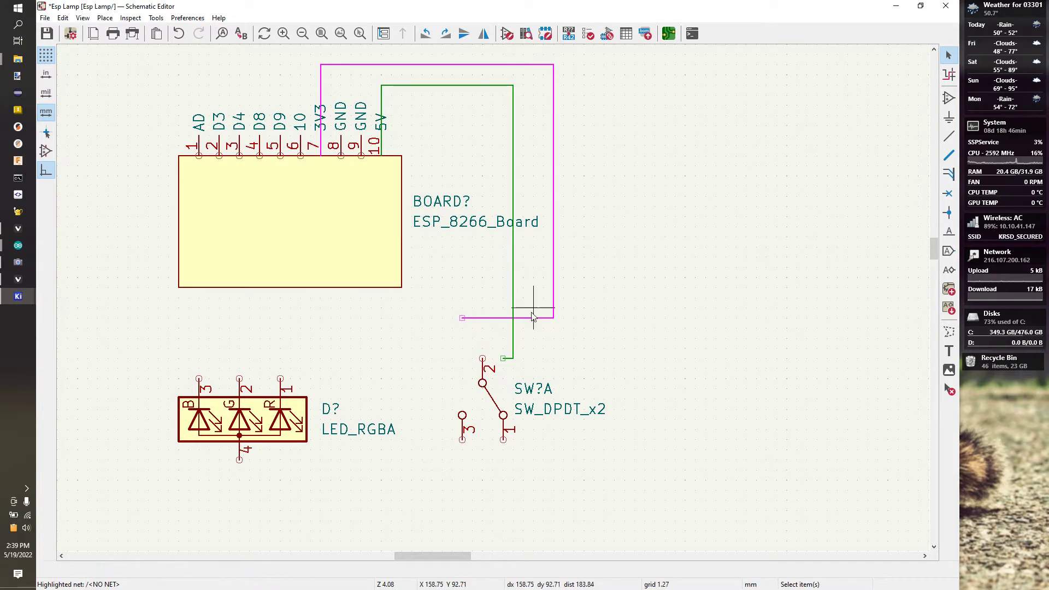
key("Delete")
key("Delete")
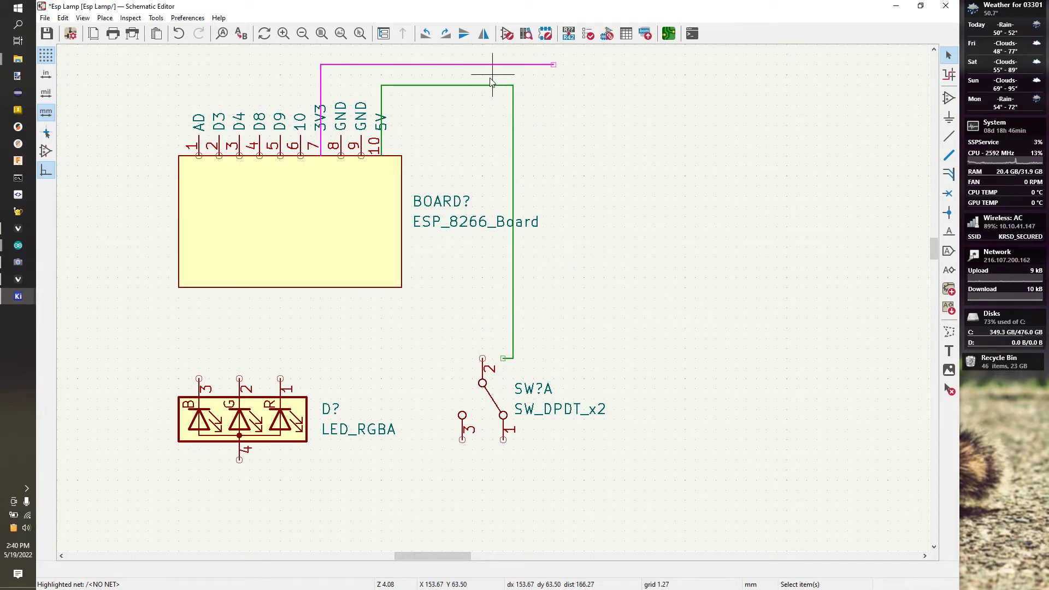
key("Delete")
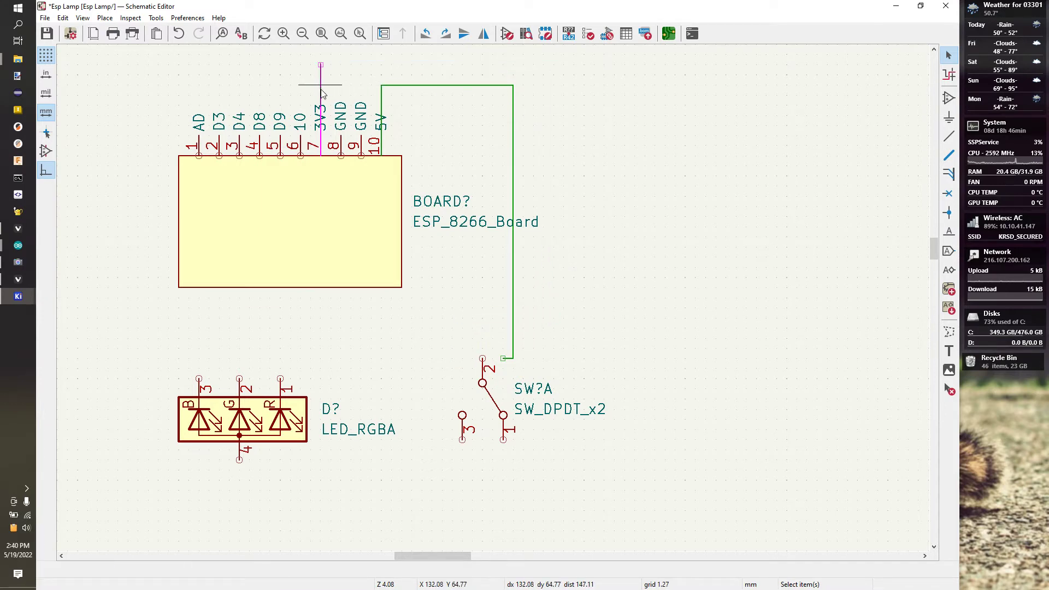
key("Delete")
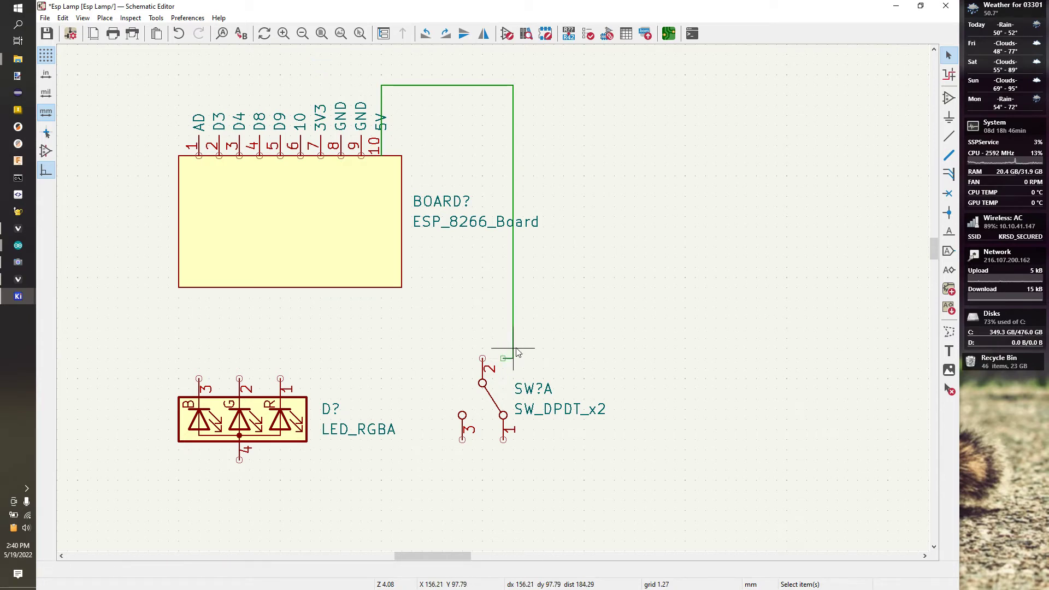
key("Delete")
Step: Draw a wire from the 5V wire's end down to the switch's lower pin
key("w")
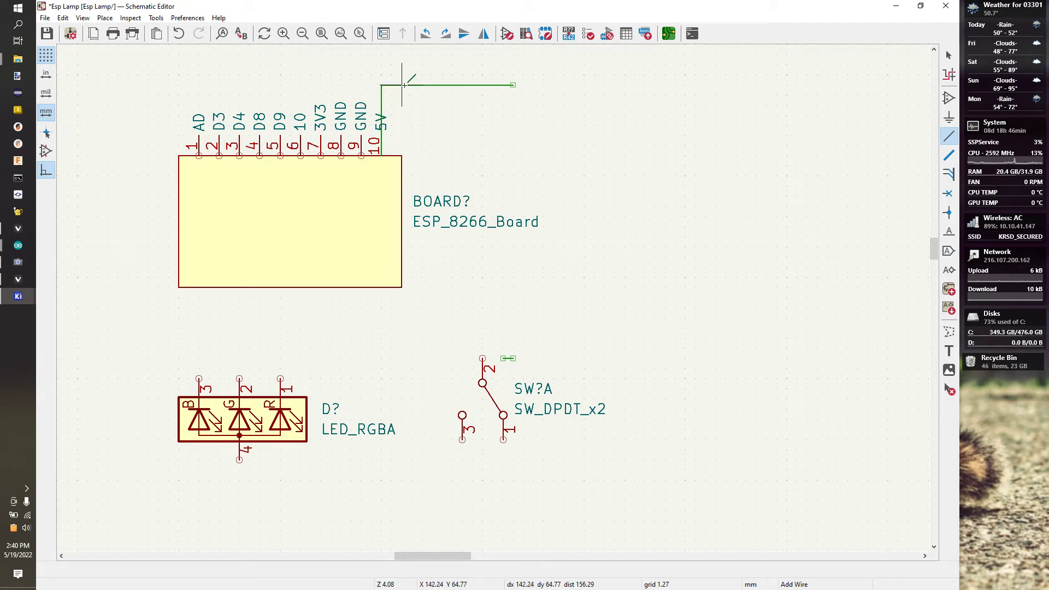
key("Escape")
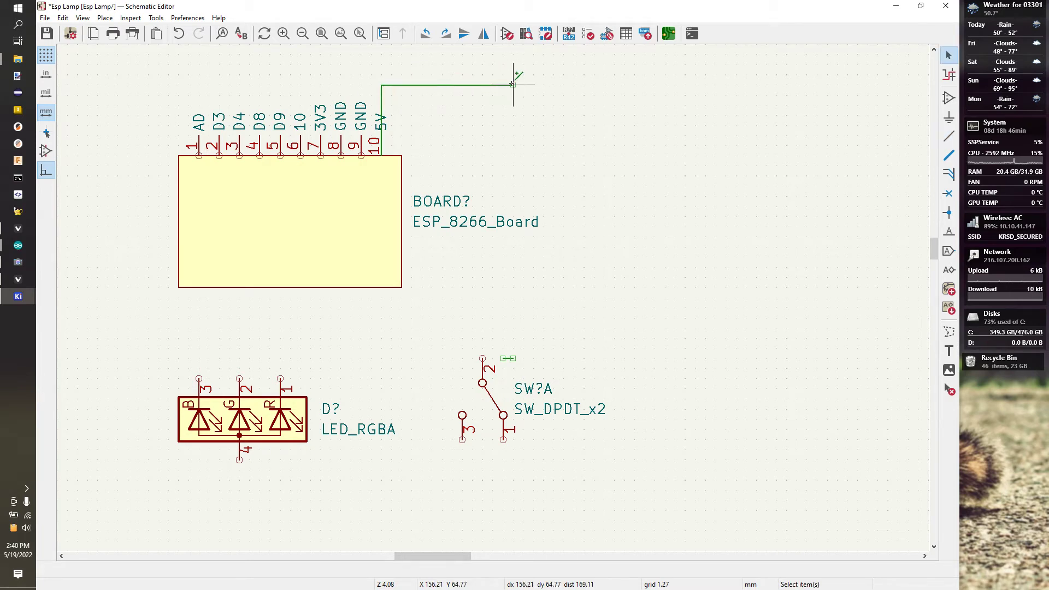
left_click(943, 136)
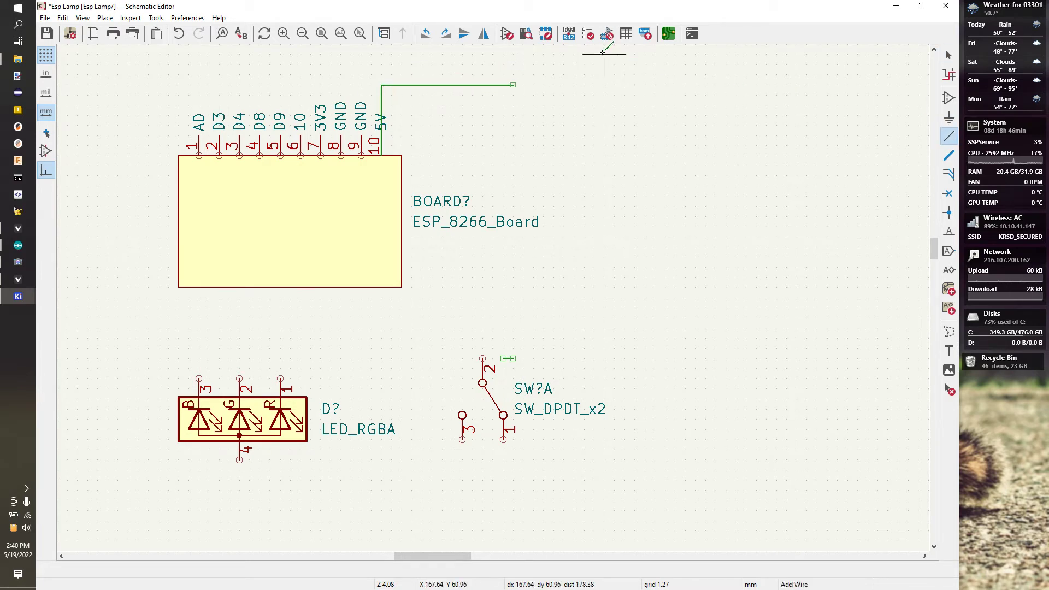
left_click(513, 84)
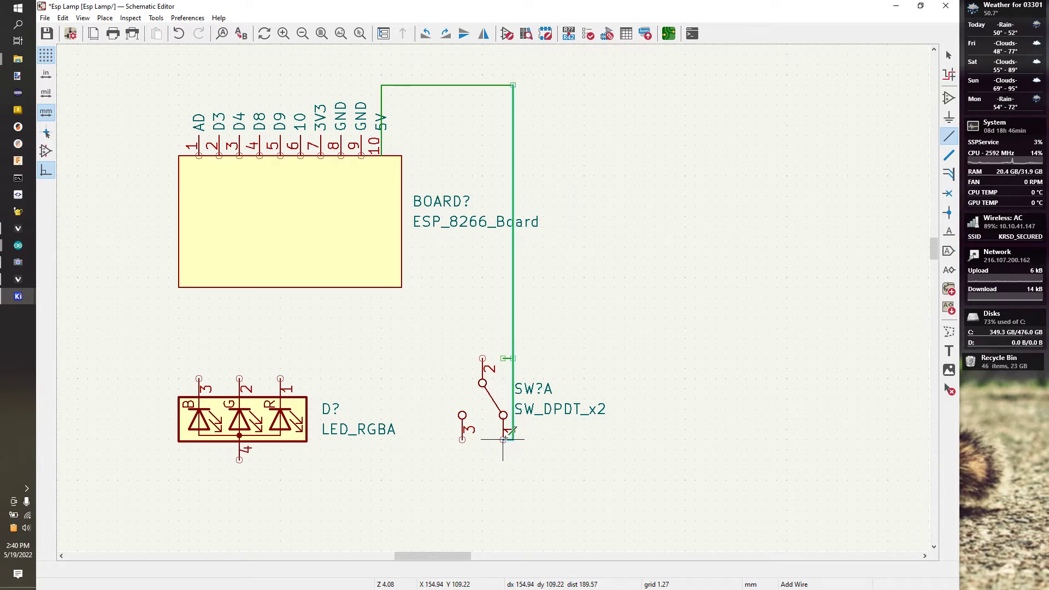
left_click(503, 439)
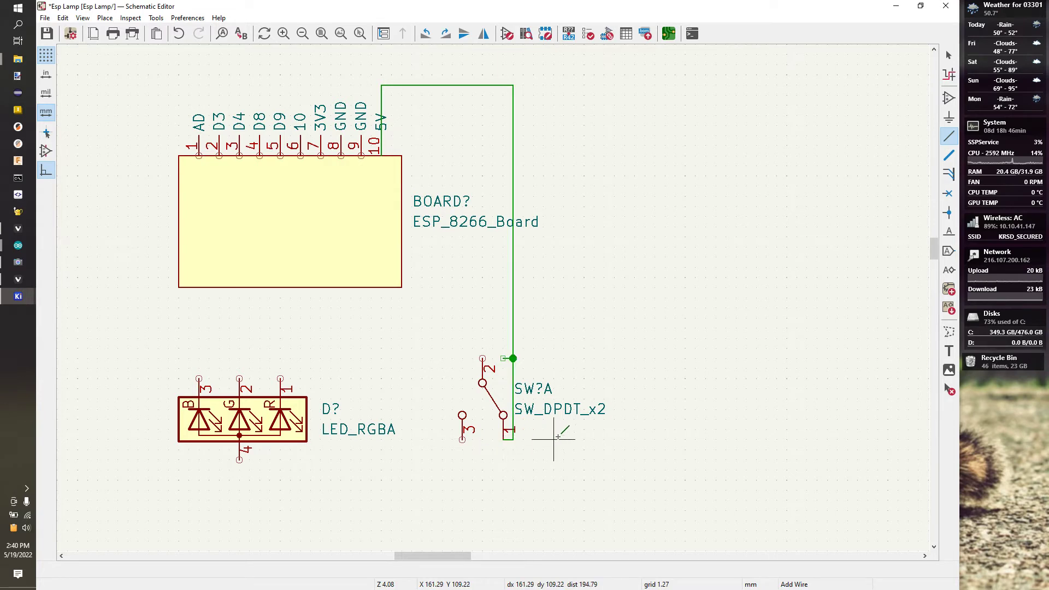
key("Escape")
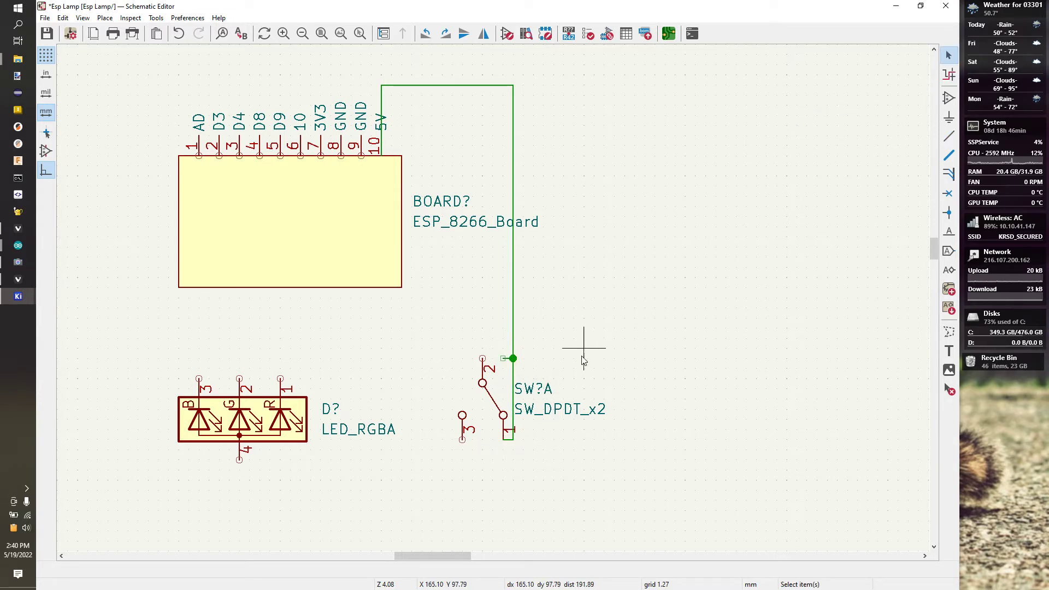
Step: Delete the wire stub by the switch, undo twice, then remove the vertical wire to the switch
left_click(504, 359)
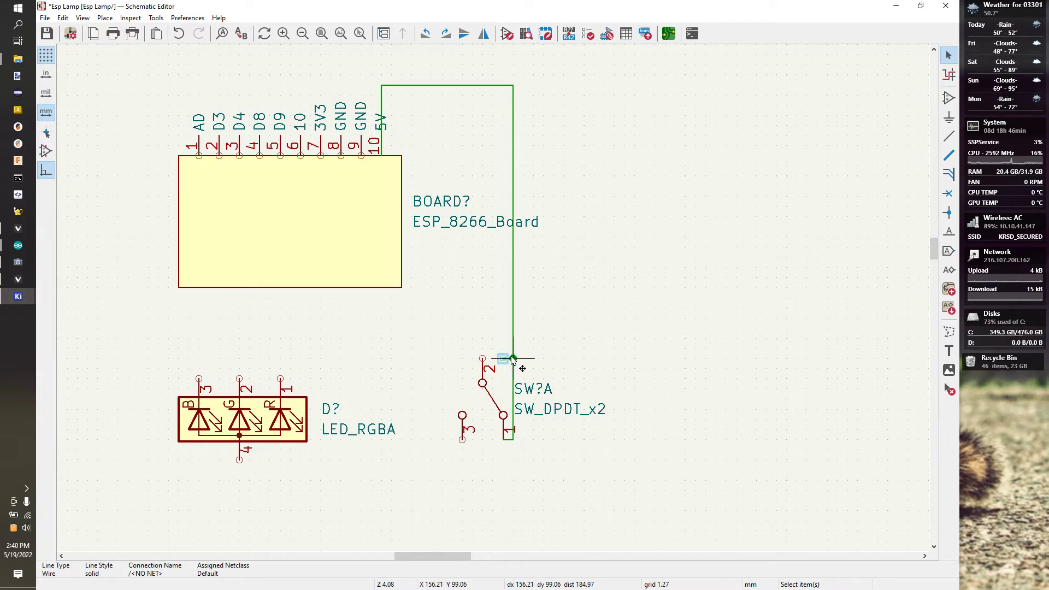
key("Delete")
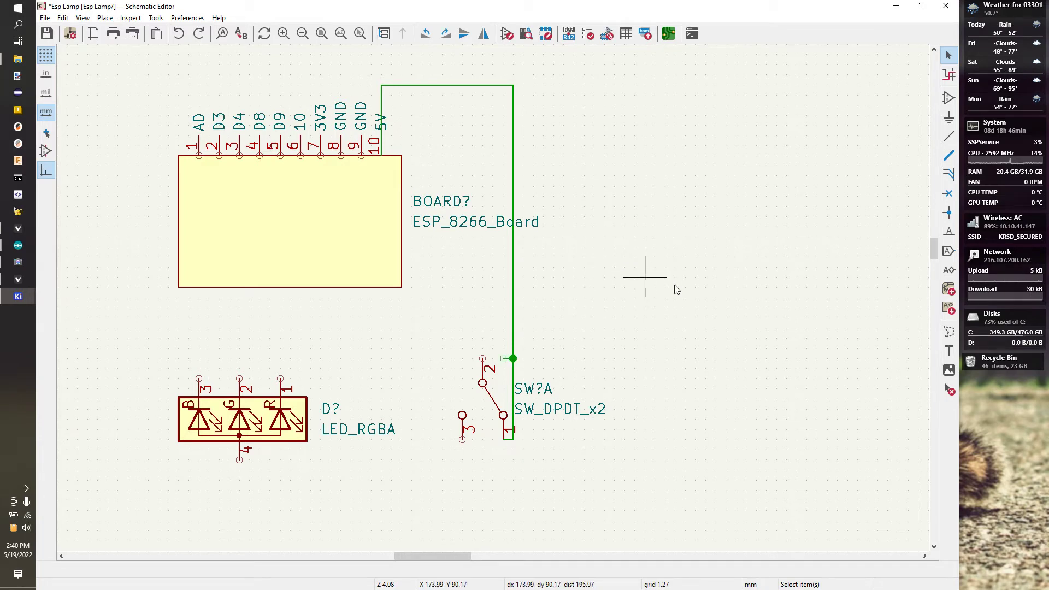
key("ctrl+z")
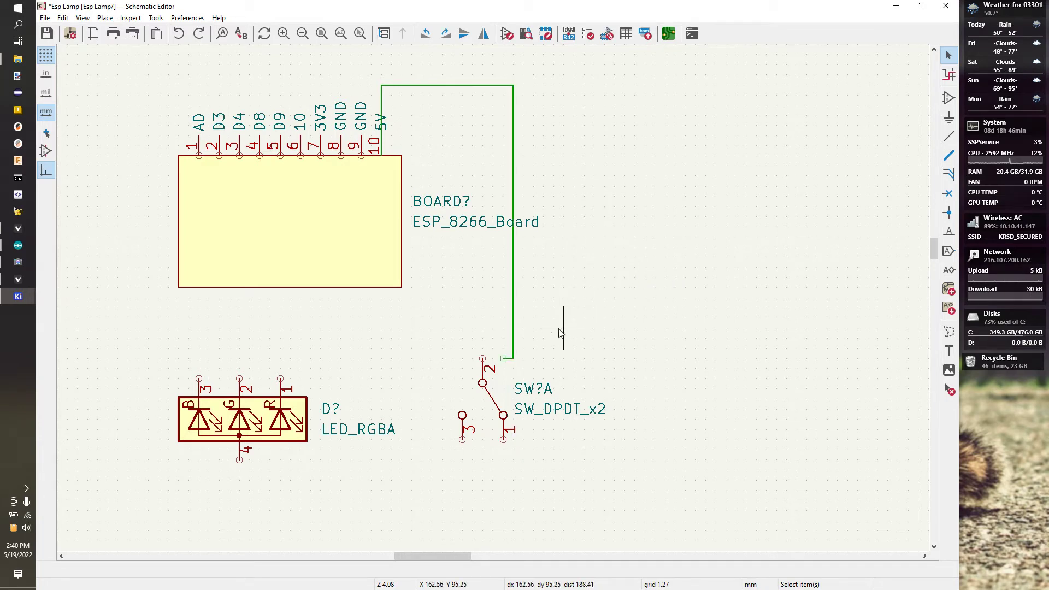
key("ctrl+z")
left_click(514, 342)
key("Delete")
Step: Delete the leftover stub and the horizontal 5V wire, then select the SW?A switch
key("w")
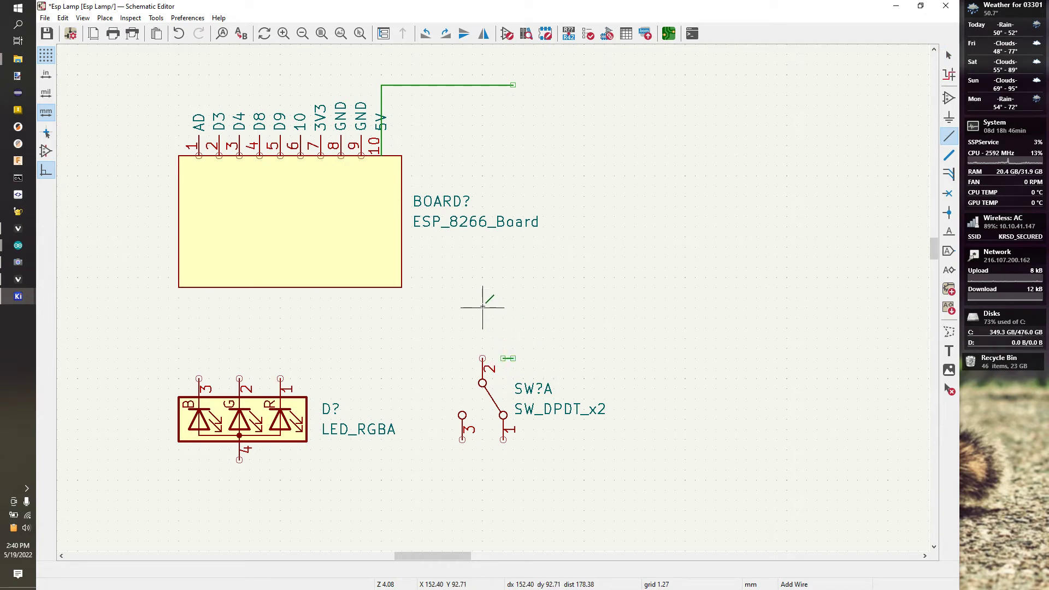
left_click(949, 54)
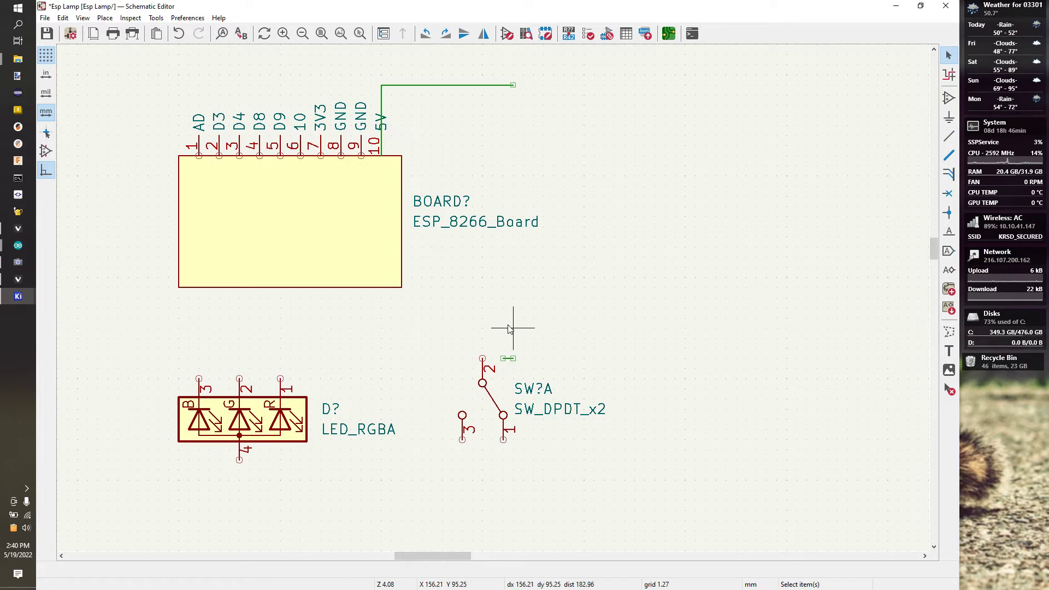
left_click(508, 358)
key("Delete")
left_click(449, 84)
key("Delete")
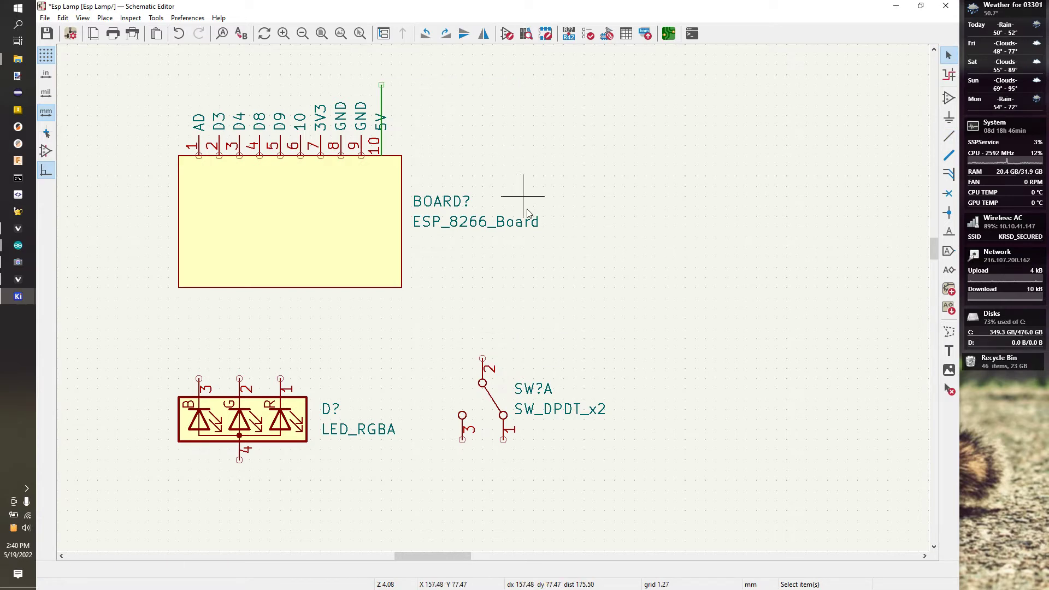
left_click(482, 403)
Step: Flip SW?A upside down and wire the 5V pin to switch pin 1
key("r")
key("r")
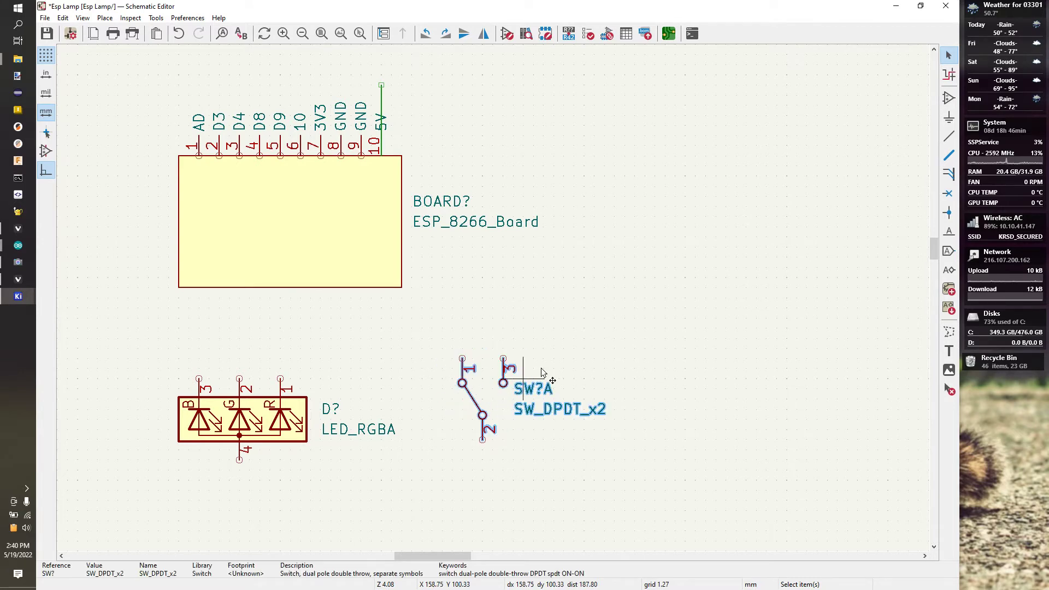
left_click(572, 340)
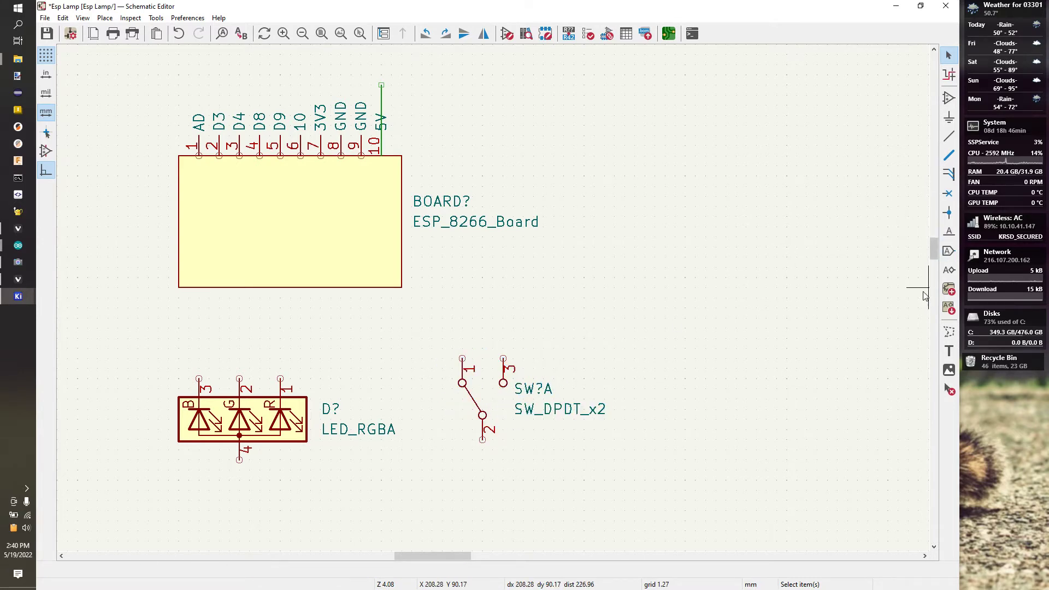
left_click(949, 136)
left_click(382, 85)
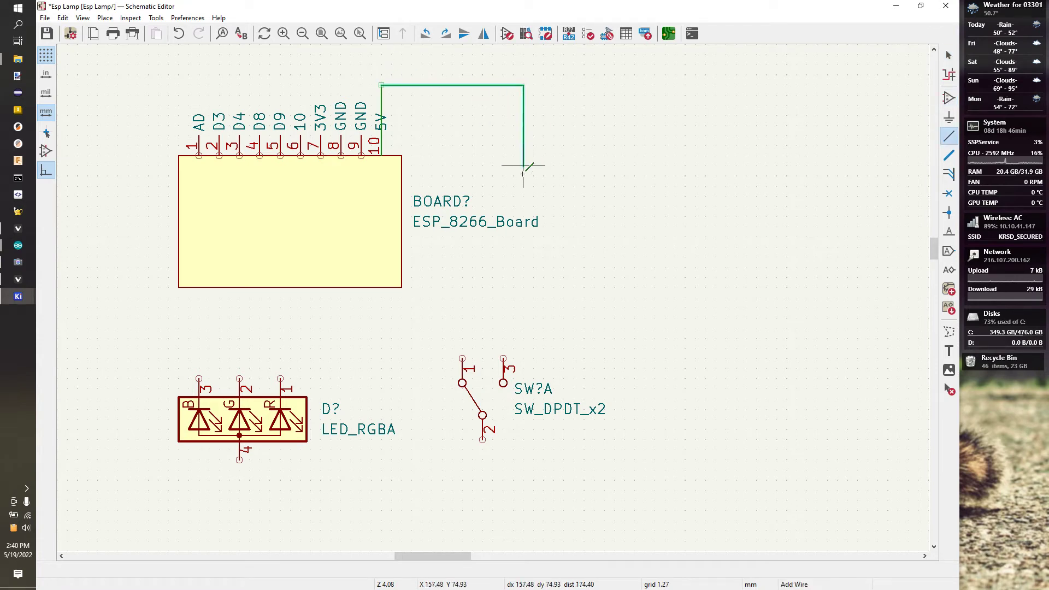
left_click(463, 358)
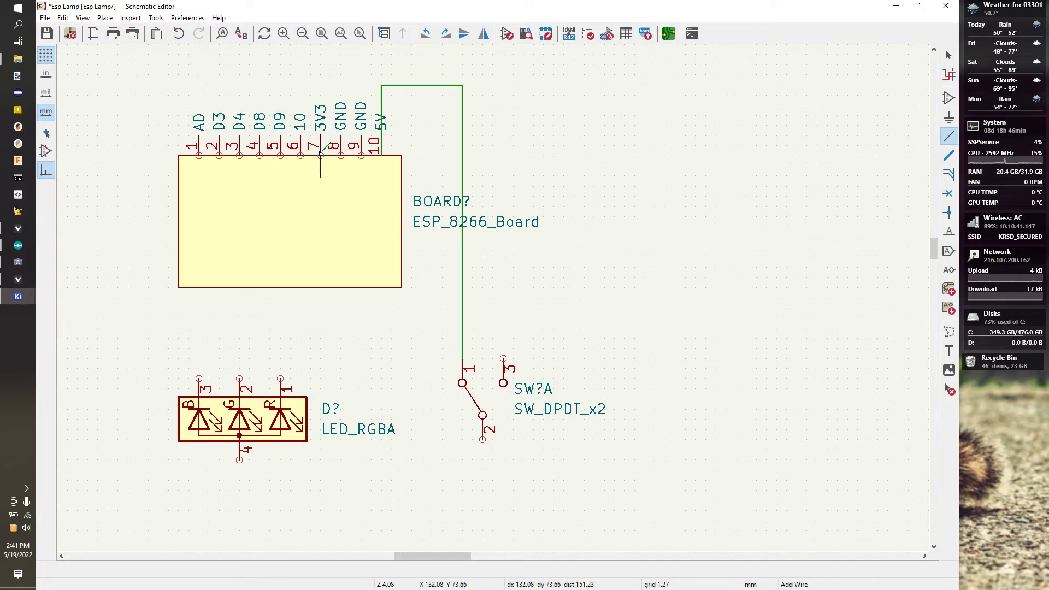
Step: Wire 3V3 to switch pin 3 and switch pin 2 to the LED's pin 4
left_click(321, 155)
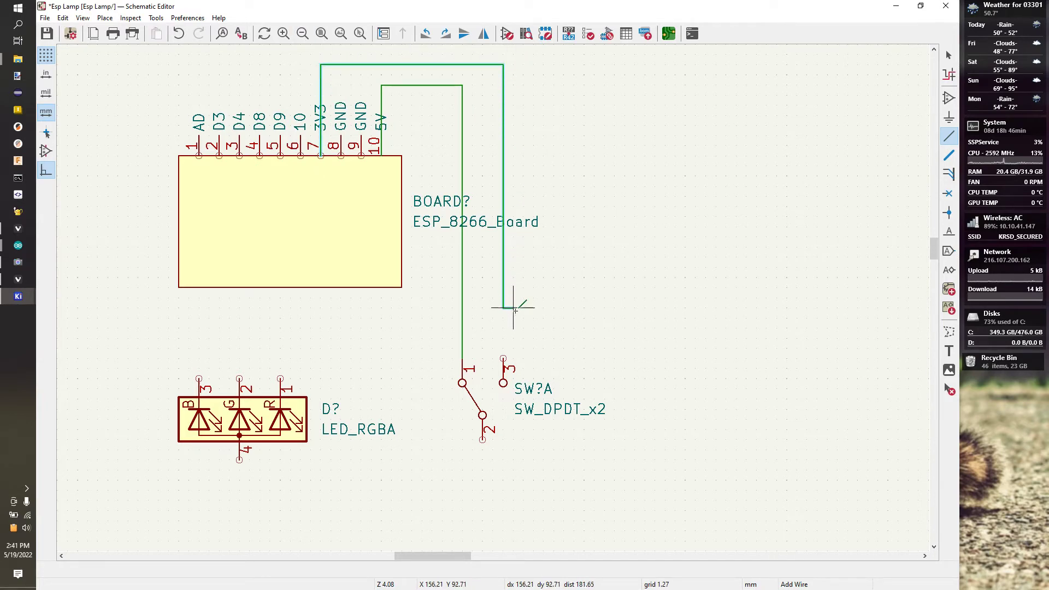
left_click(503, 359)
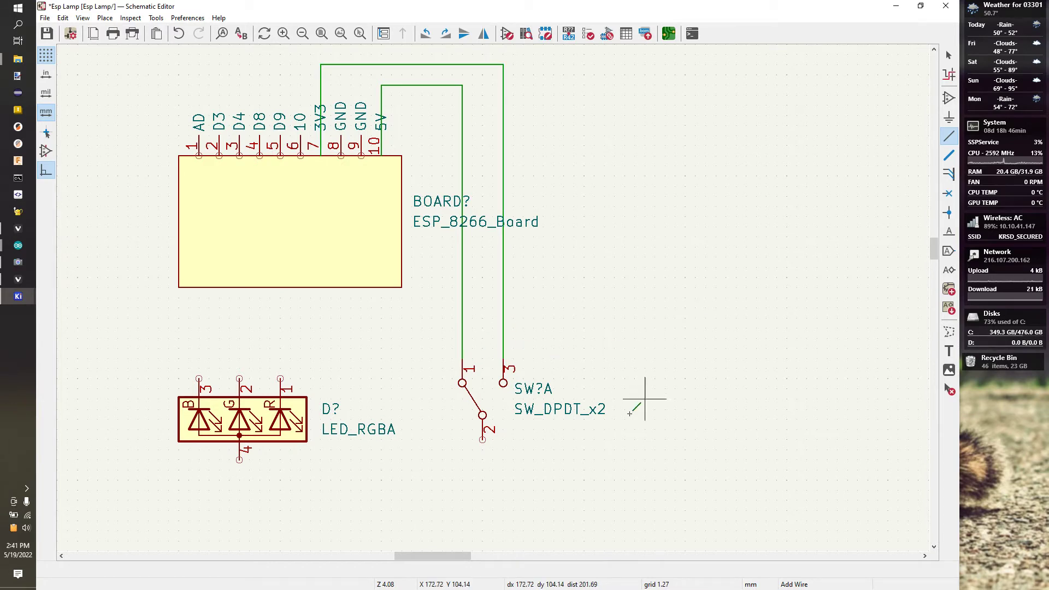
left_click(483, 439)
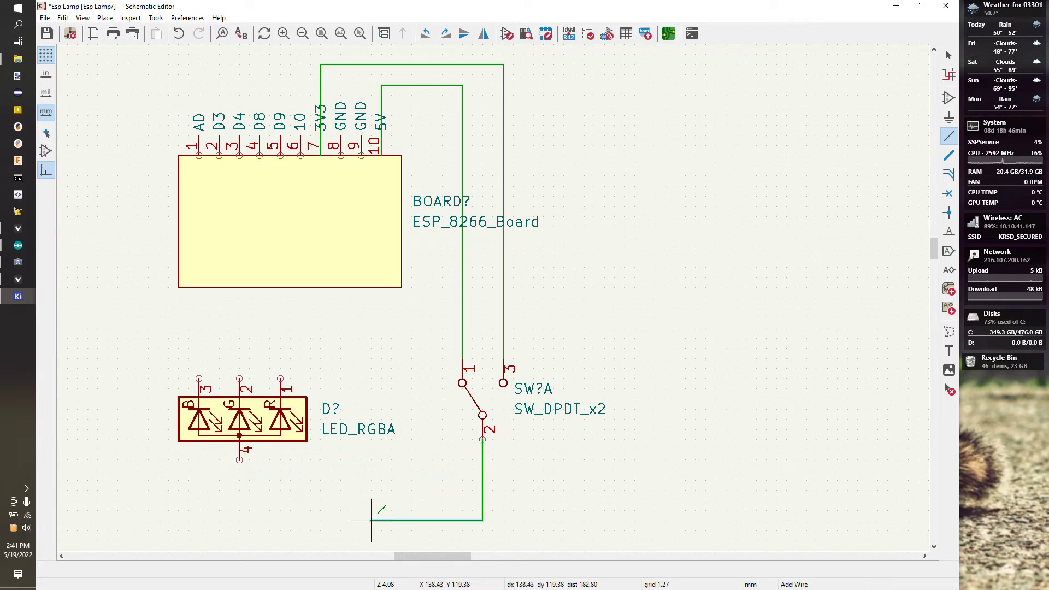
left_click(239, 460)
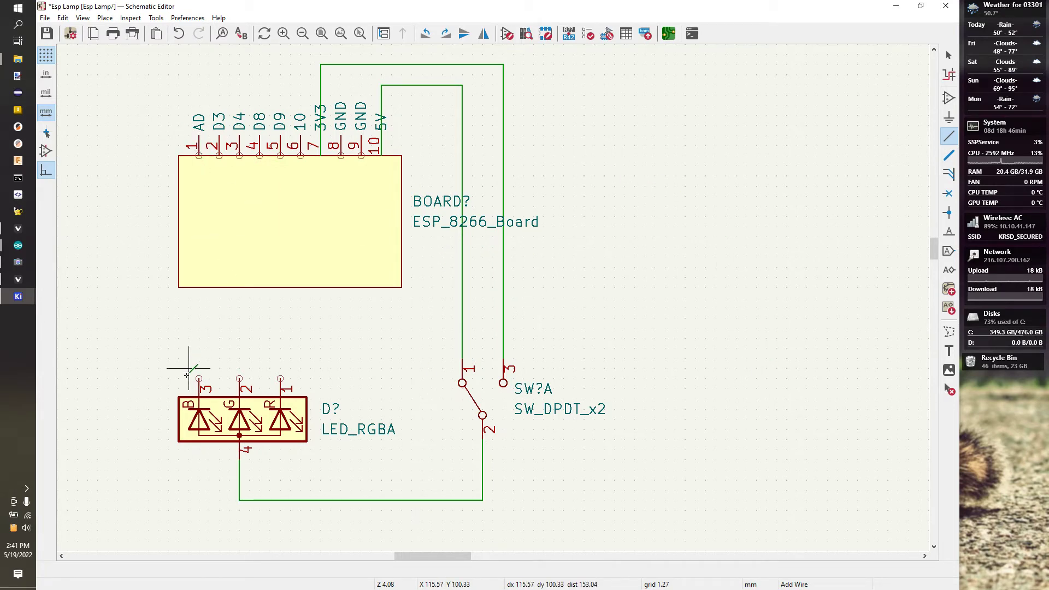
Step: Route D3 to LED pin 1, D4 to pin 2 and D9 to pin 3 around the board's left side
left_click(219, 156)
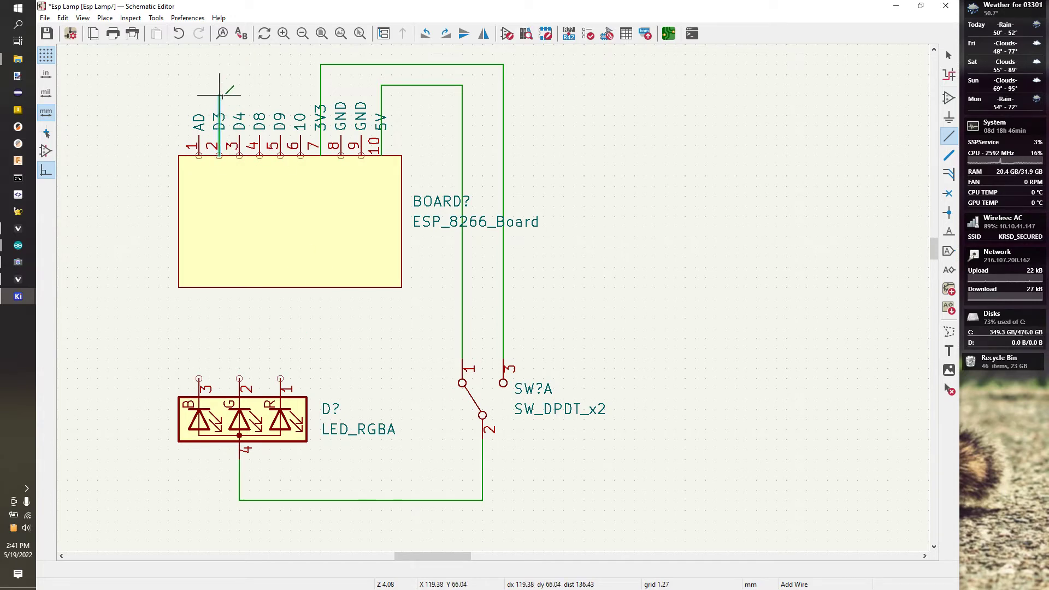
left_click(158, 85)
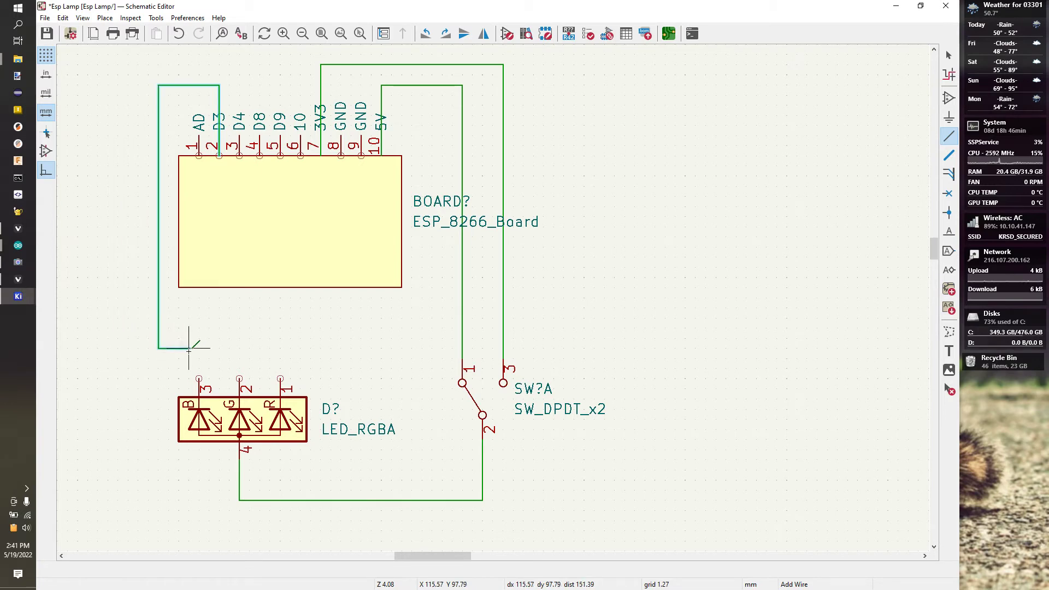
left_click(280, 378)
left_click(239, 156)
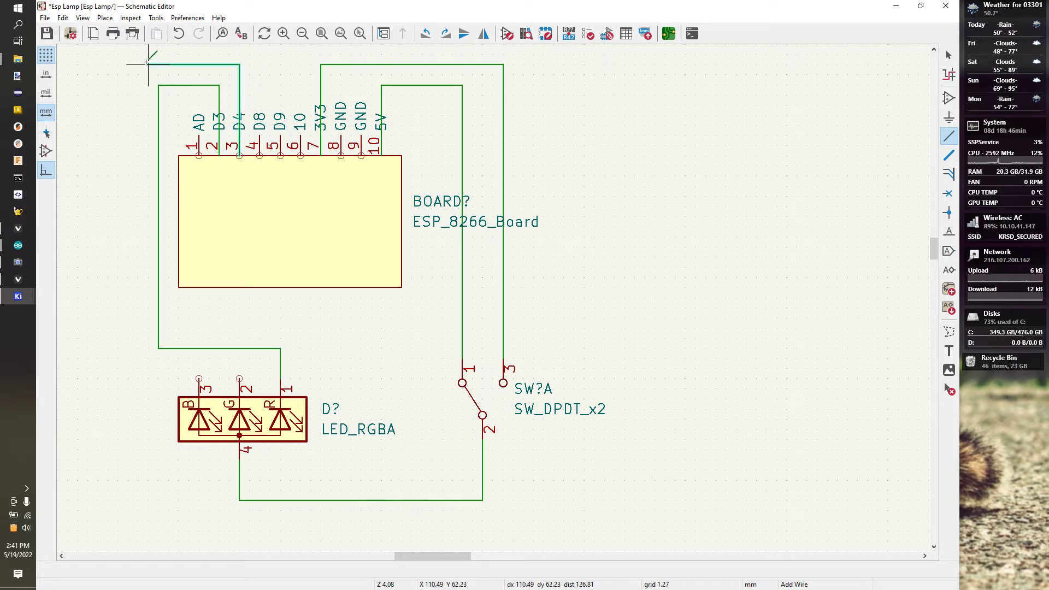
left_click(118, 65)
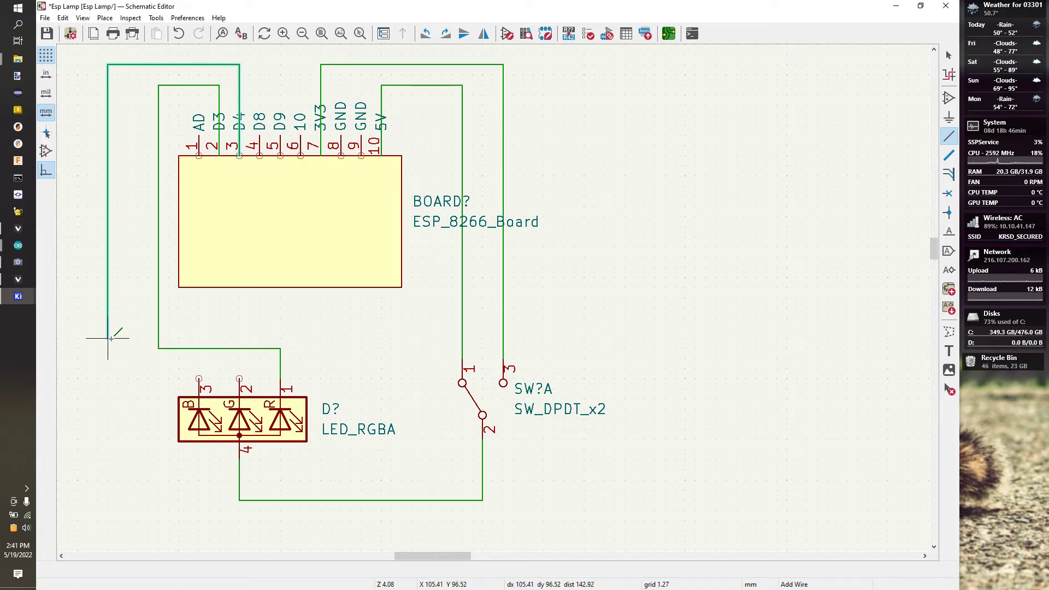
left_click(139, 358)
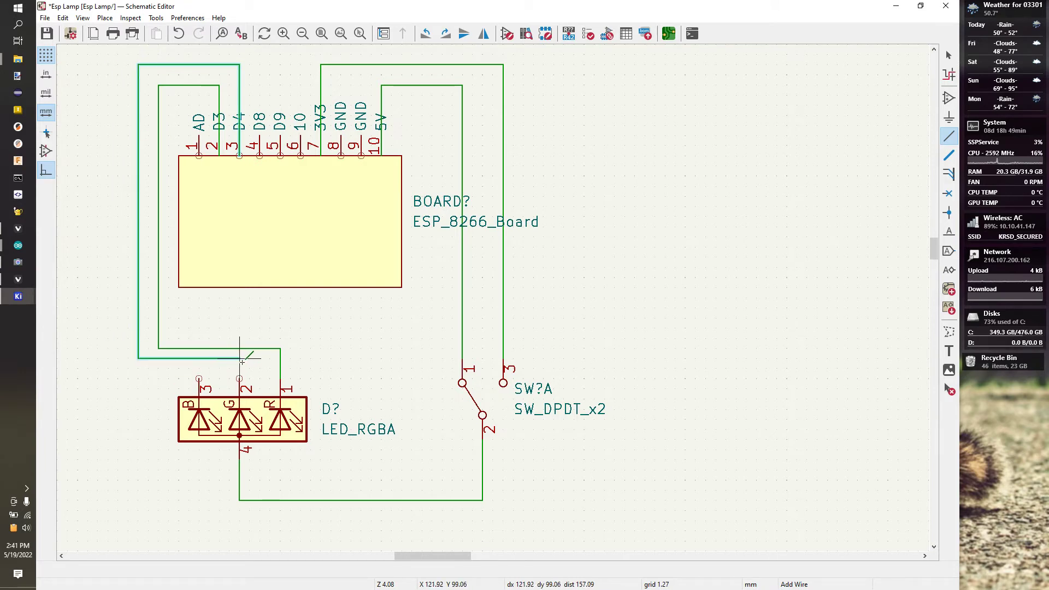
left_click(239, 378)
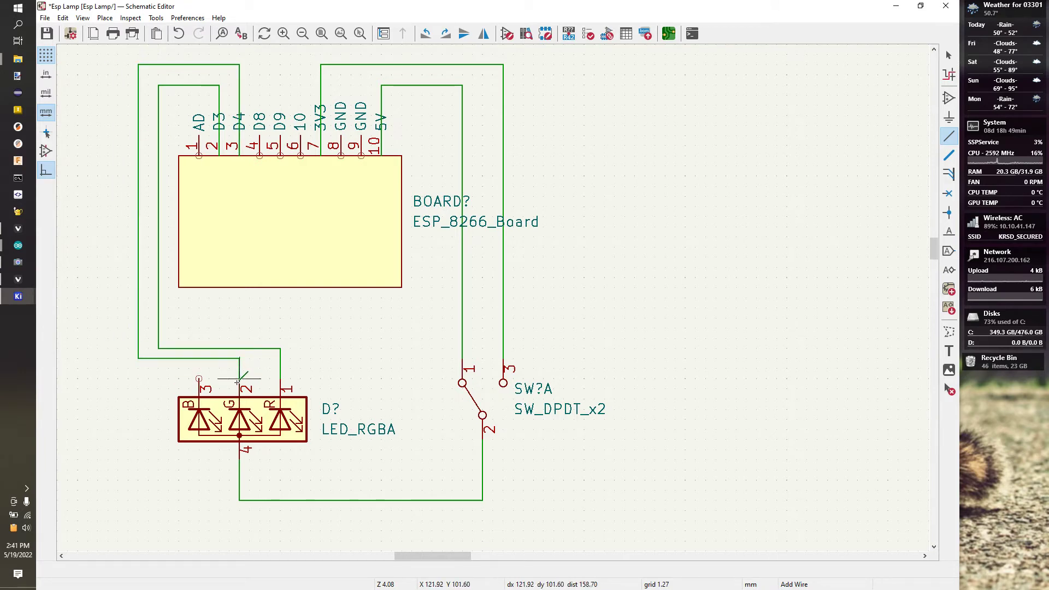
left_click(284, 141)
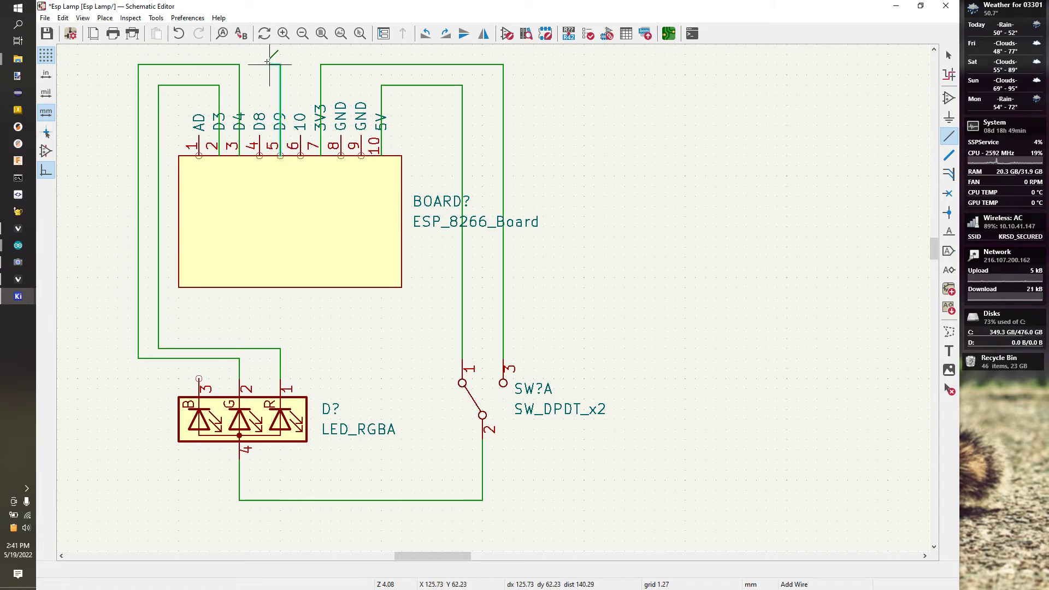
left_click(117, 54)
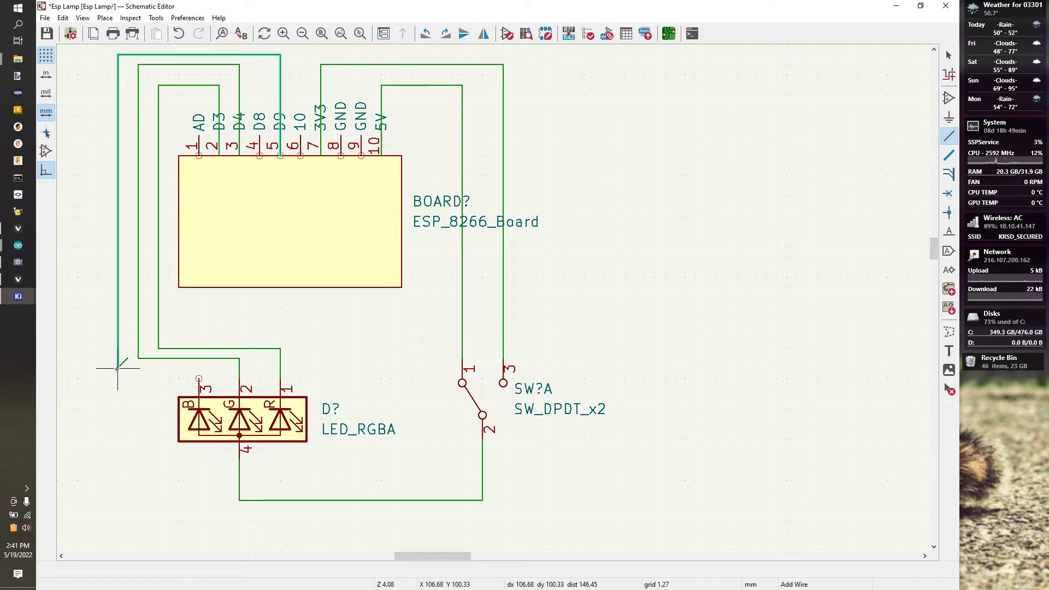
left_click(117, 369)
left_click(199, 378)
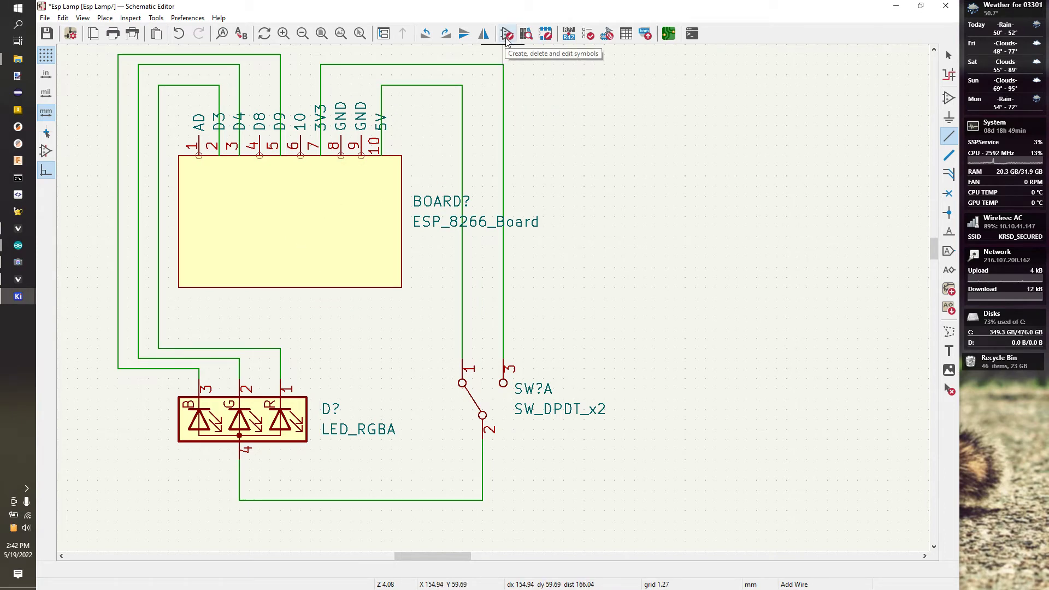
left_click(569, 37)
left_click(355, 291)
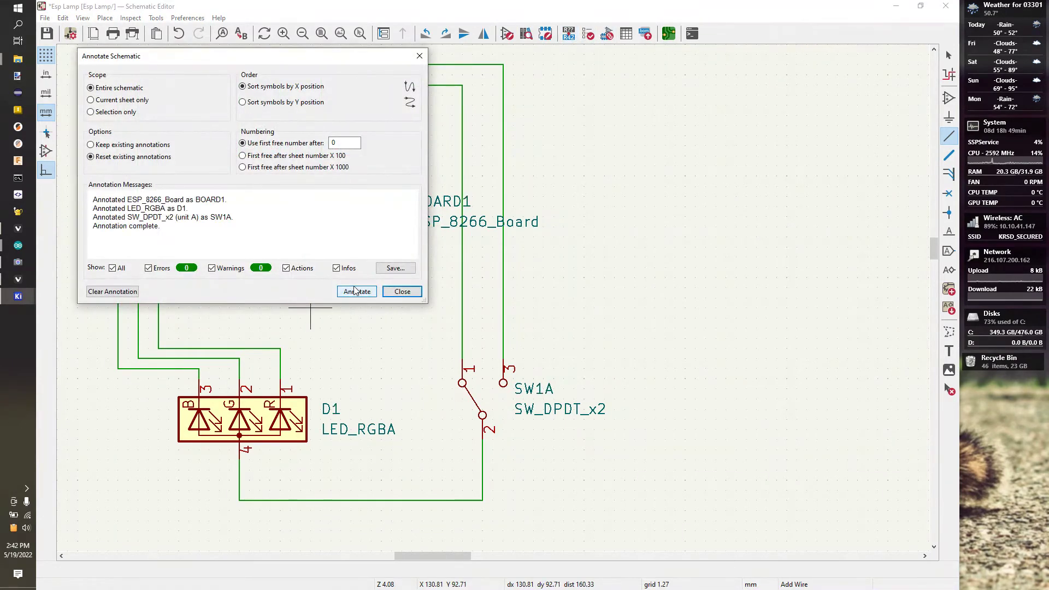
left_click(406, 295)
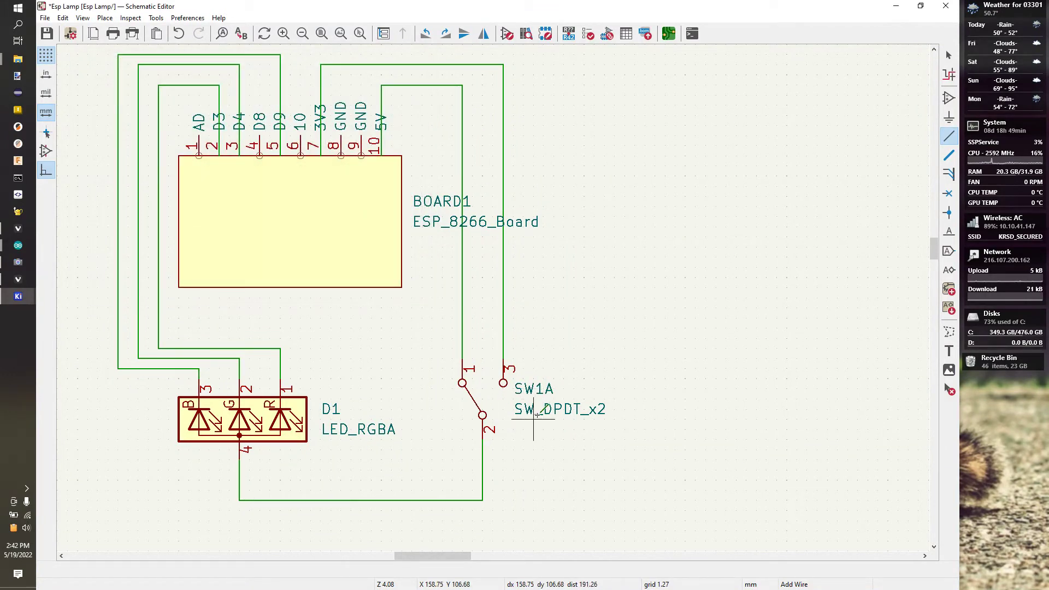
Step: Run the Electrical Rules Checker, which reports 7 errors, then close it
left_click(588, 34)
left_click(374, 257)
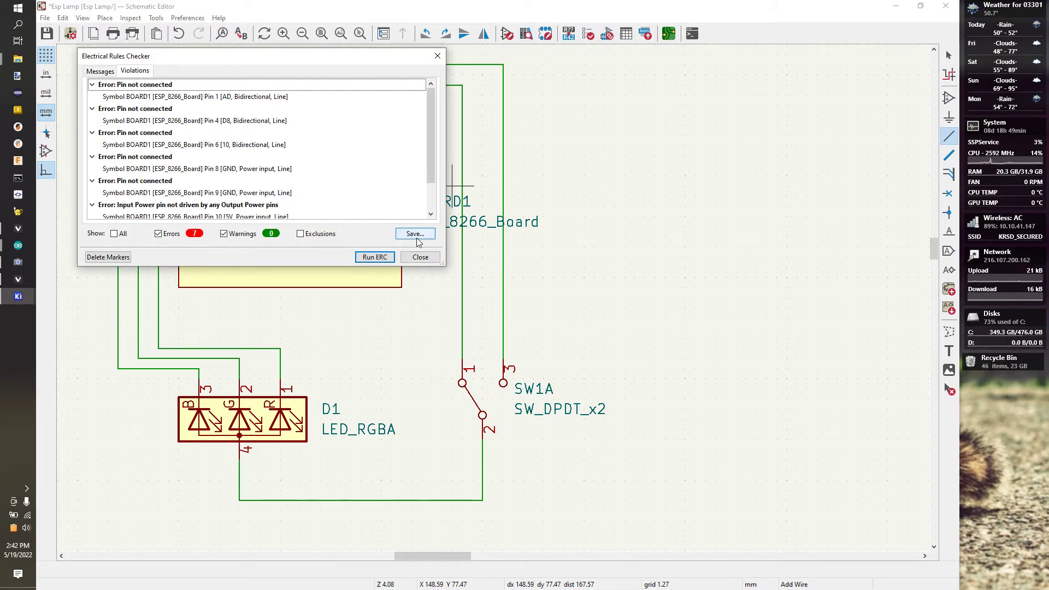
left_click(437, 57)
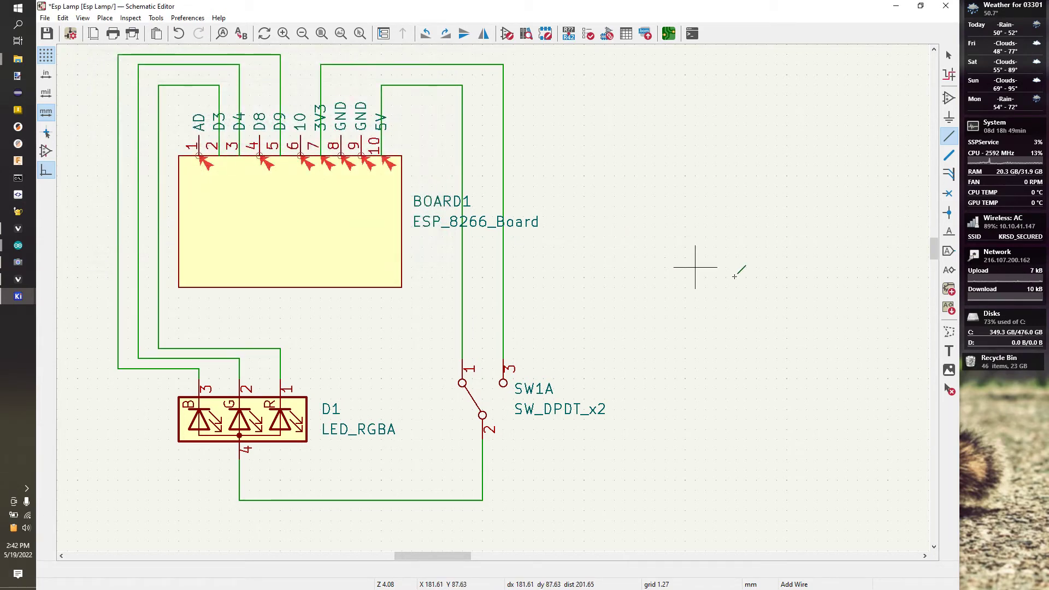
Step: Place no-connect flags on BOARD1 pins 1, 4, 6, 8 and 9
left_click(949, 194)
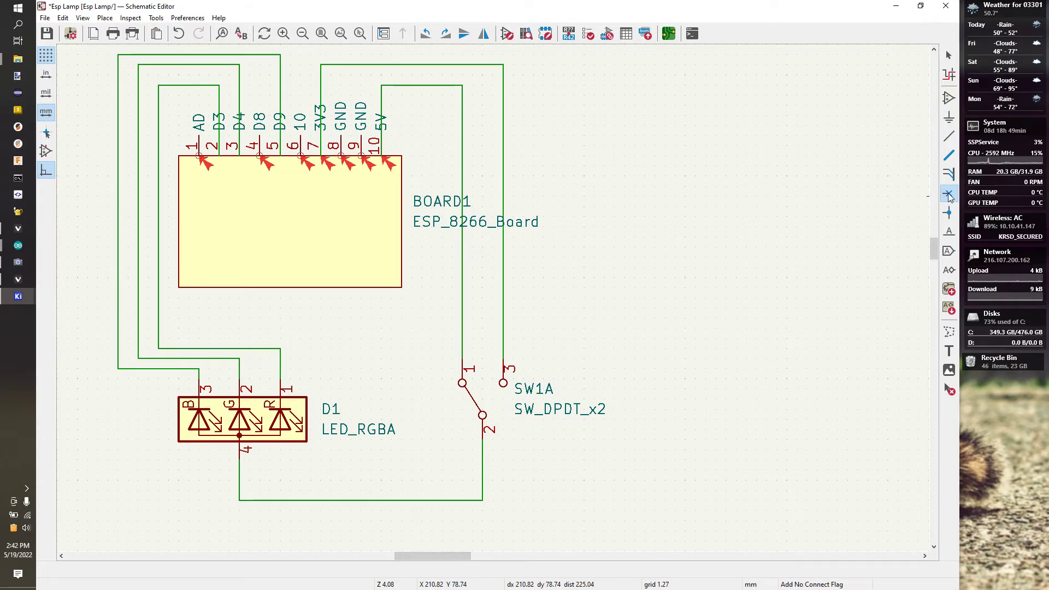
left_click(198, 157)
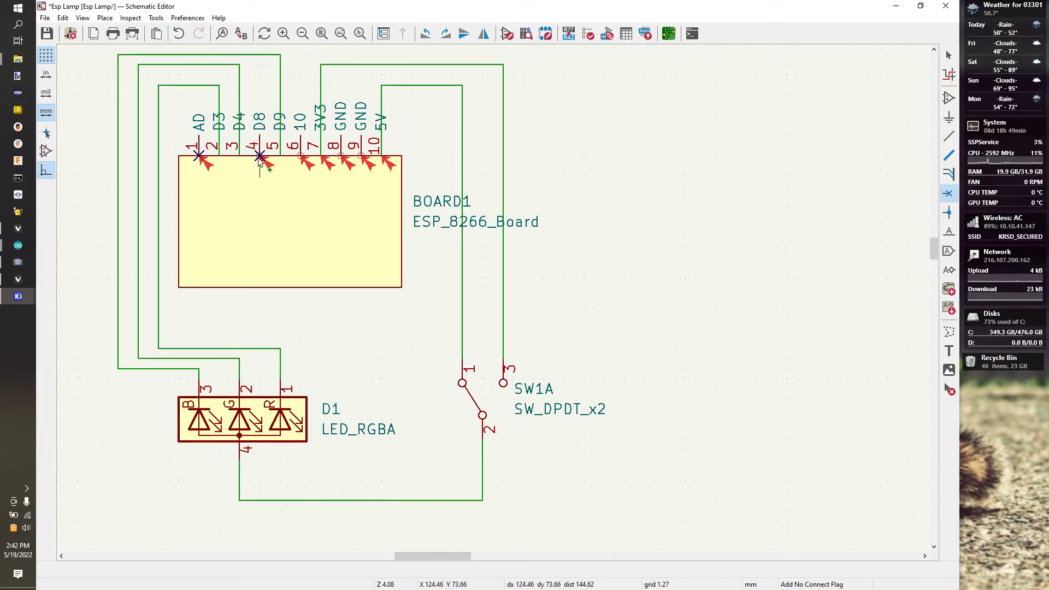
left_click(260, 157)
left_click(301, 157)
left_click(341, 156)
left_click(361, 157)
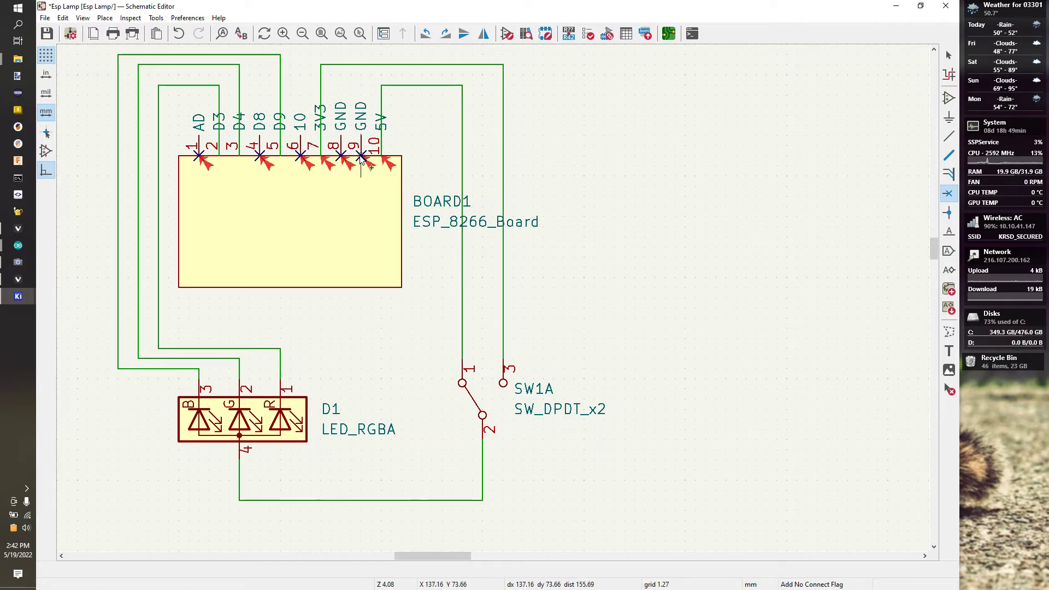
Step: Rerun the ERC; only BOARD1's undriven 3V3 and 5V power-input pins remain as errors
left_click(588, 34)
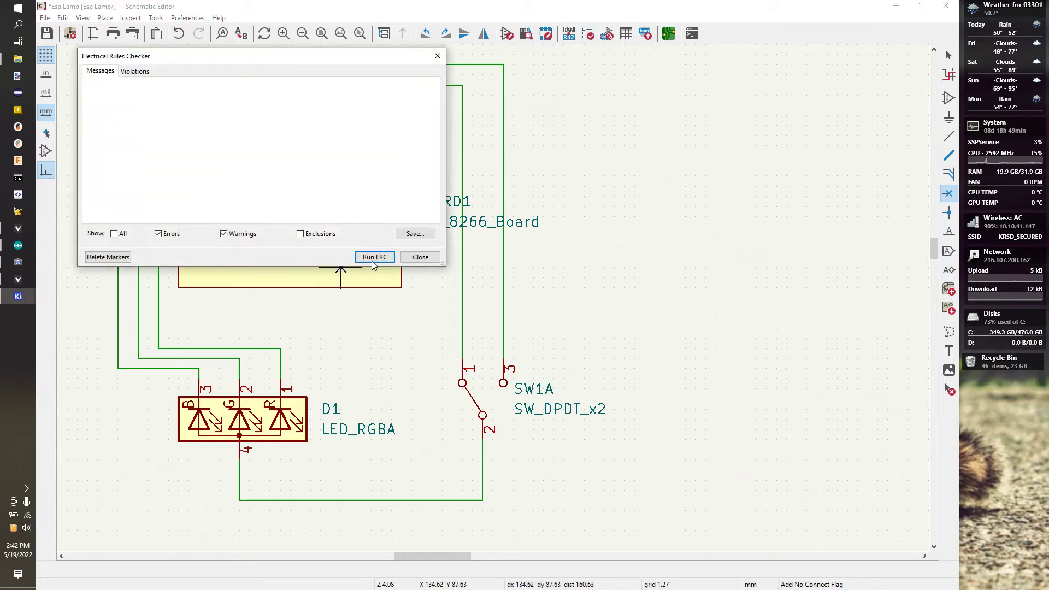
left_click(372, 258)
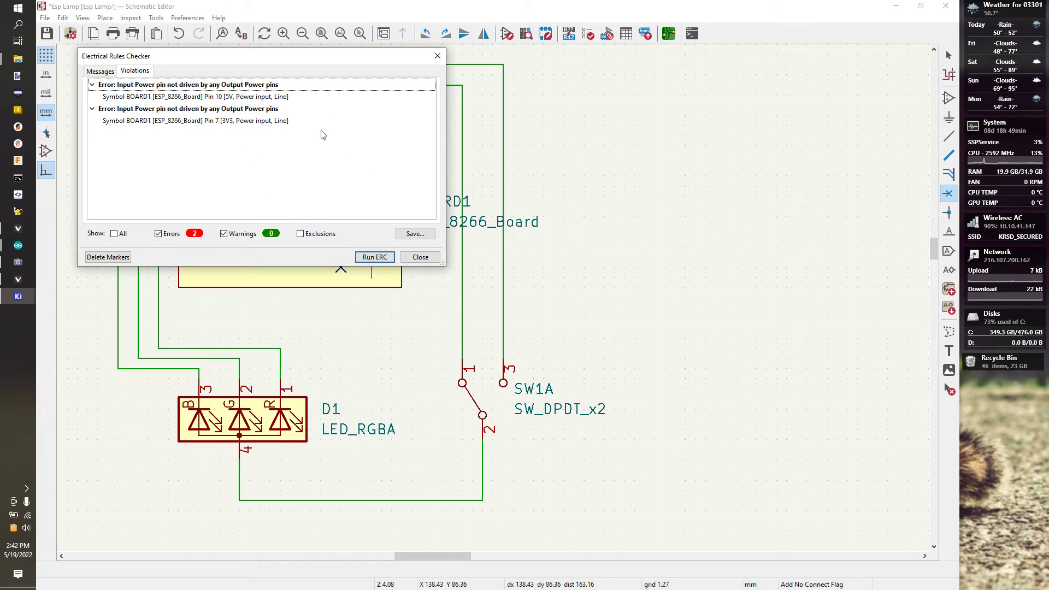
left_click(419, 257)
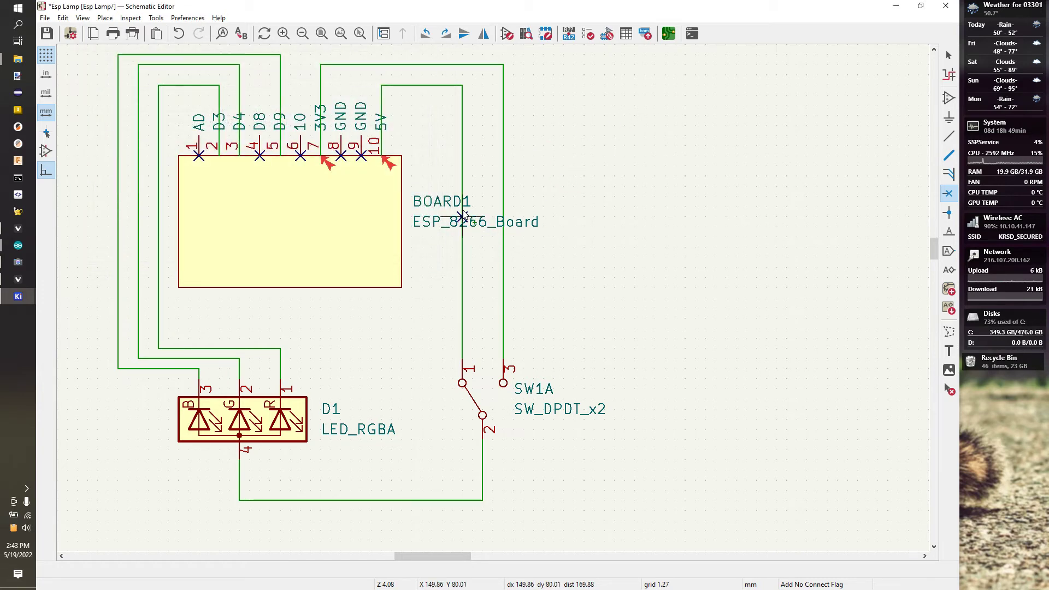
Step: Delete the two wire segments attached to BOARD1's 3V3 pin
key("Escape")
left_click(370, 65)
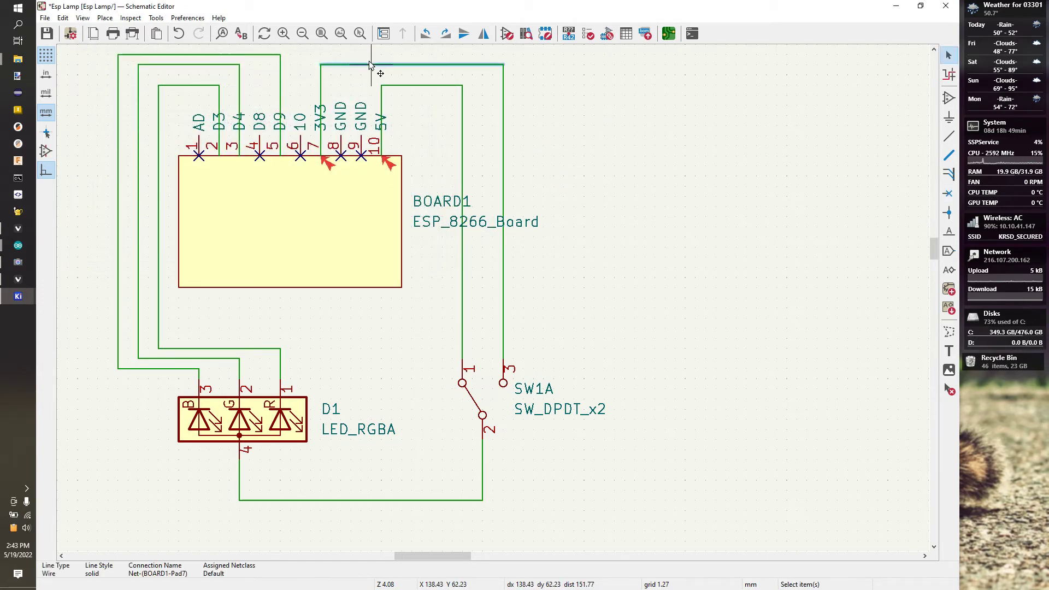
key("Delete")
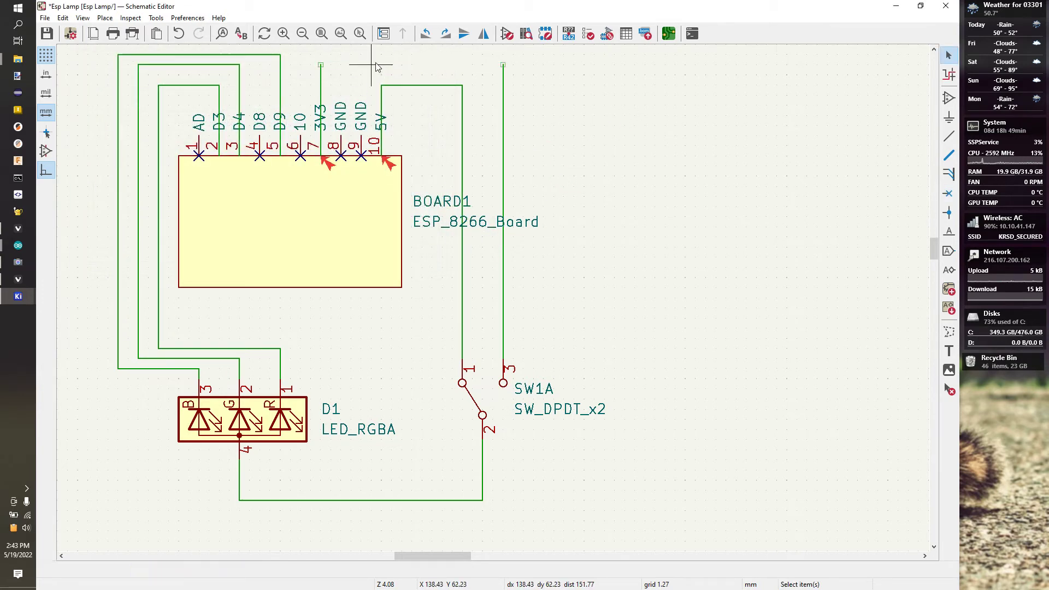
left_click(325, 87)
key("Delete")
Step: Delete the 5V pin's wires and the wires running to SW1A pins 1 and 3
left_click(422, 85)
key("Delete")
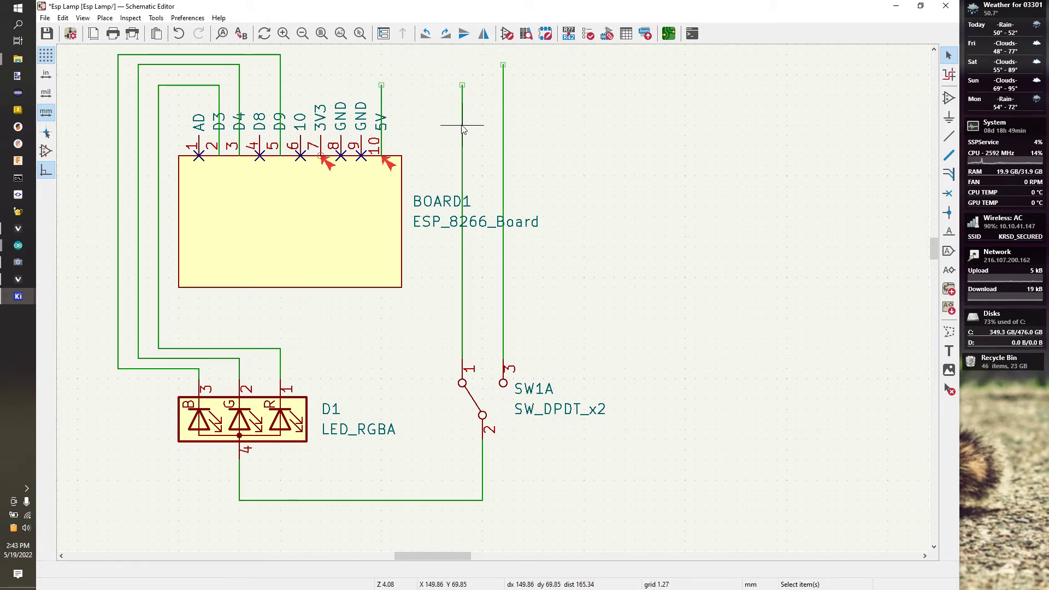
left_click(462, 125)
key("Delete")
left_click(381, 115)
key("Delete")
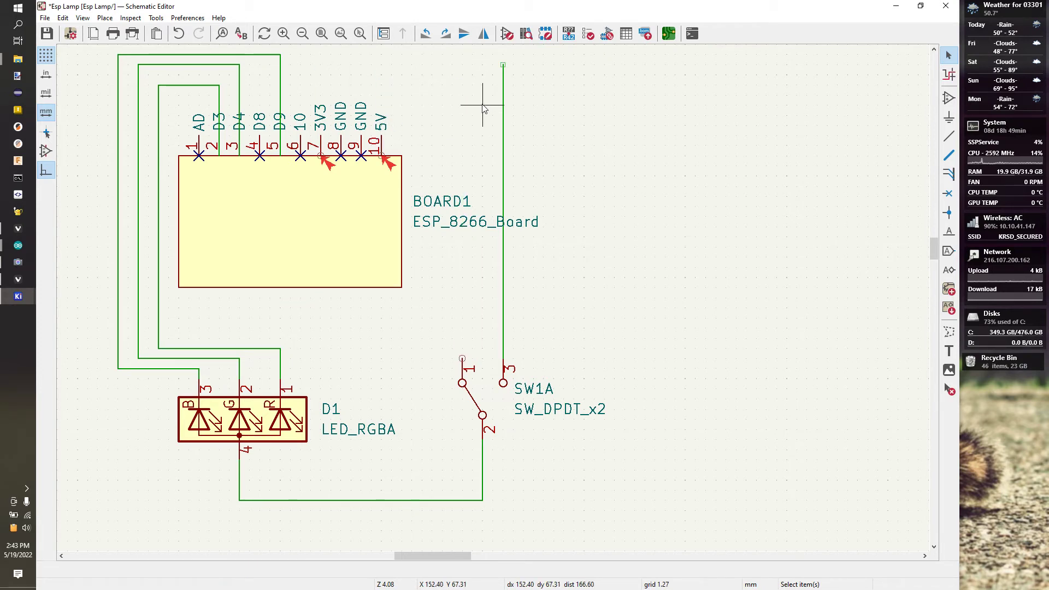
left_click(503, 110)
key("Delete")
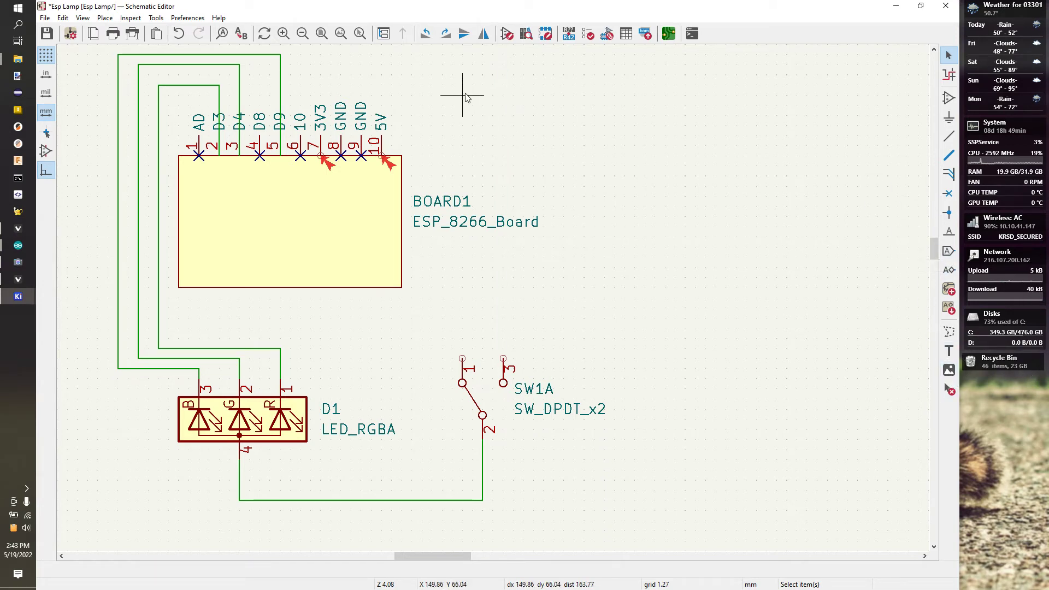
Step: Place an upright 3.3V global label on BOARD1's 3V3 pin
left_click(949, 251)
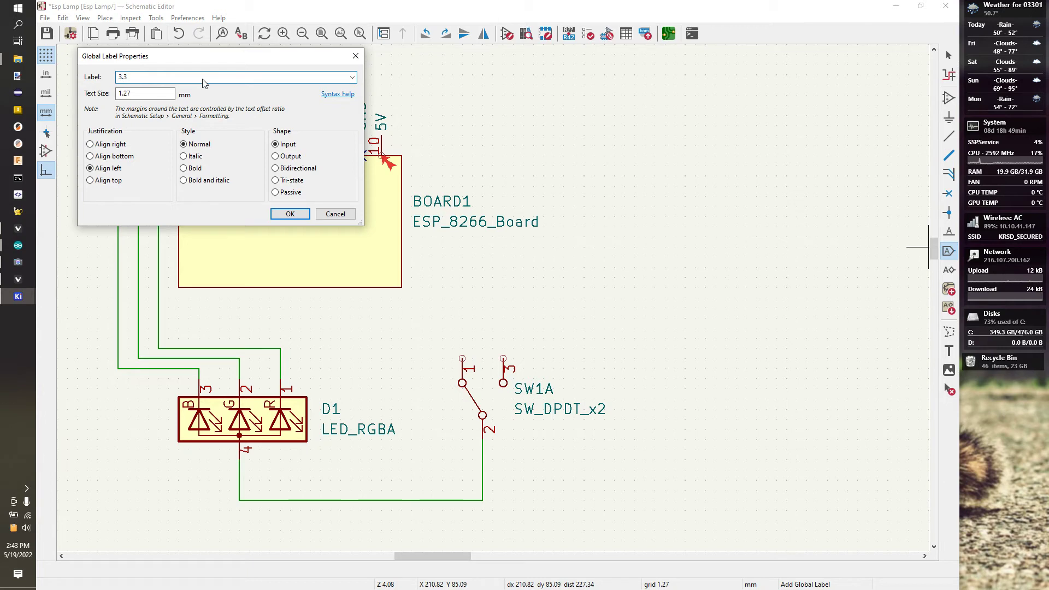
left_click(290, 213)
key("r")
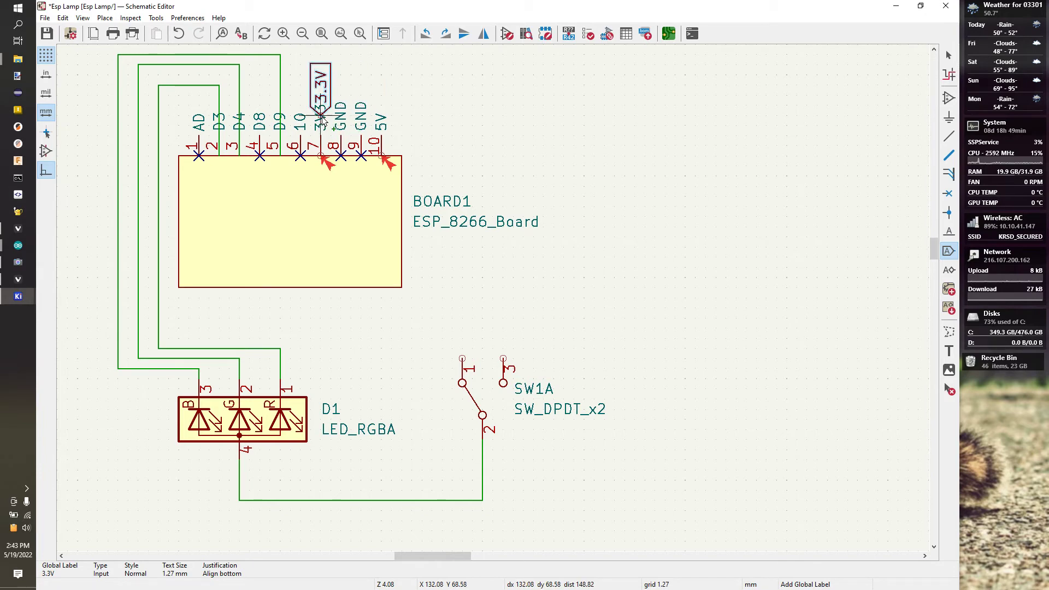
left_click(321, 96)
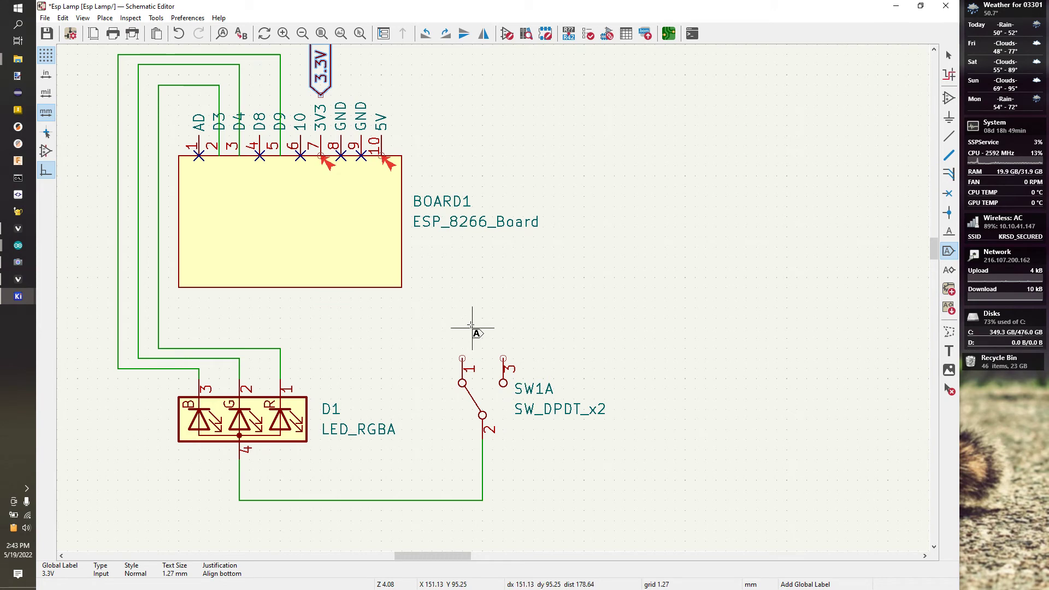
Step: Place a second upright 3.3V global label above SW1A pin 3
left_click(503, 338)
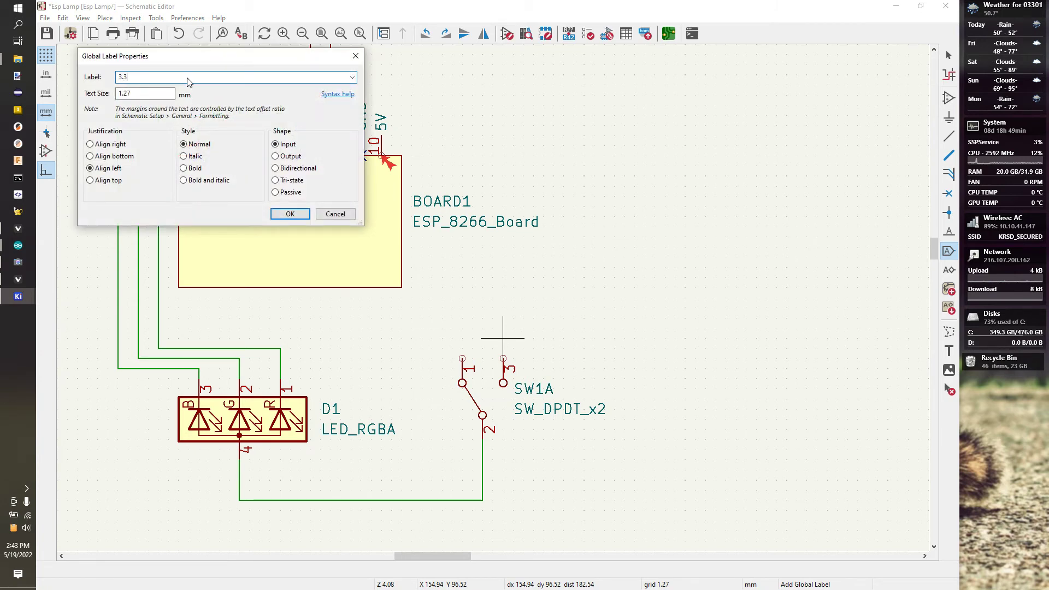
type("3.3v")
left_click_drag(207, 58, 259, 149)
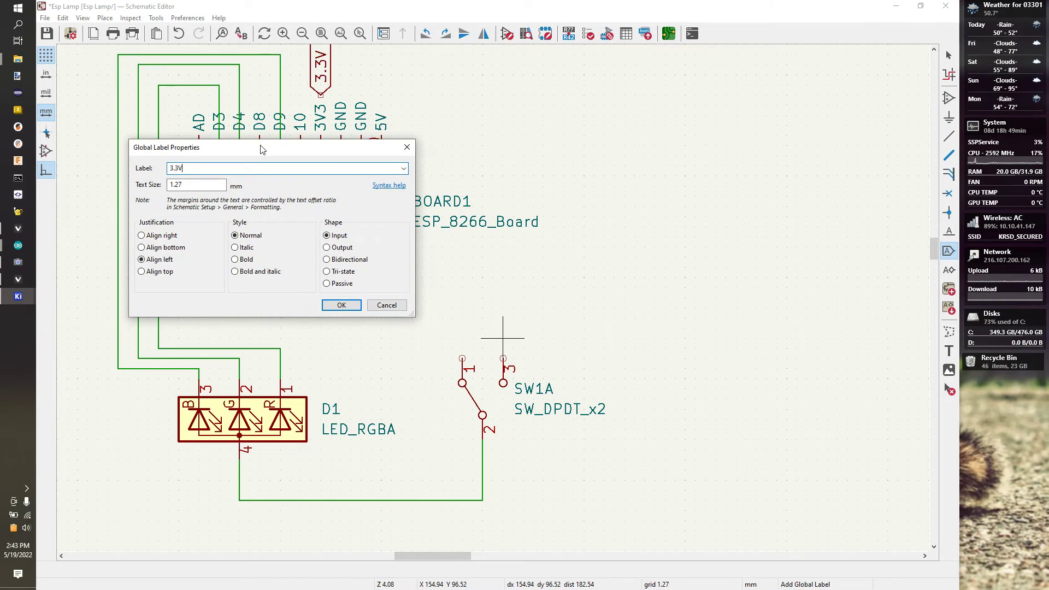
left_click(342, 305)
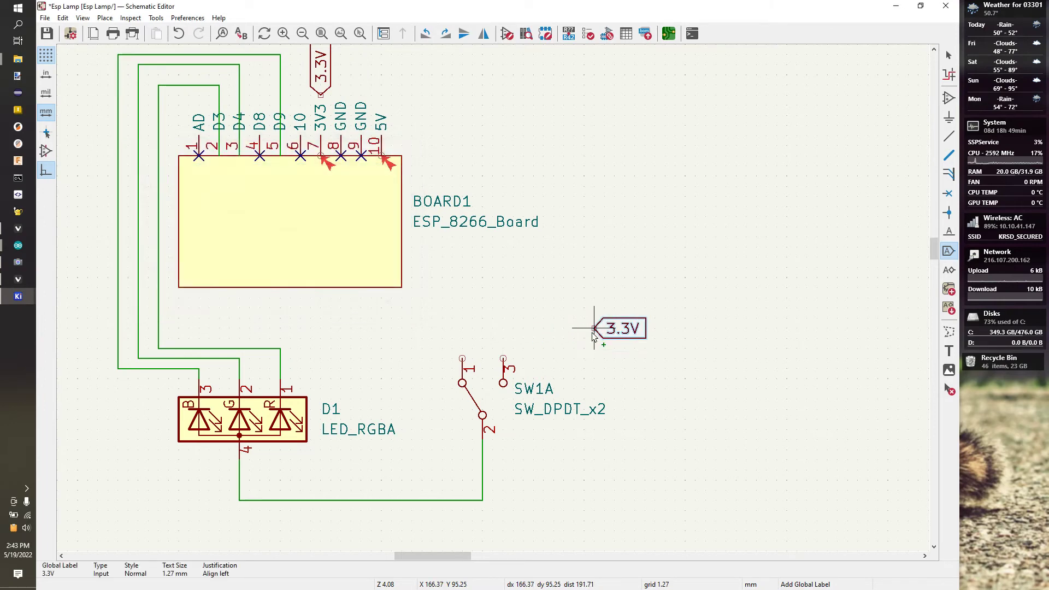
key("r")
left_click(503, 329)
Step: Create a 5V global label for the board's 5V pin
left_click(381, 94)
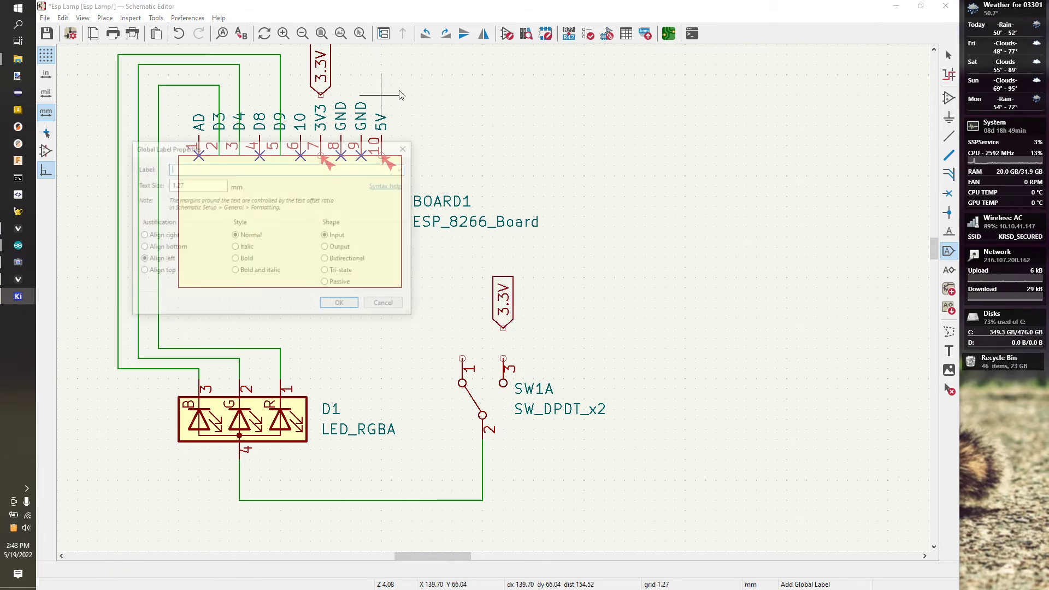
type("5V")
left_click(342, 305)
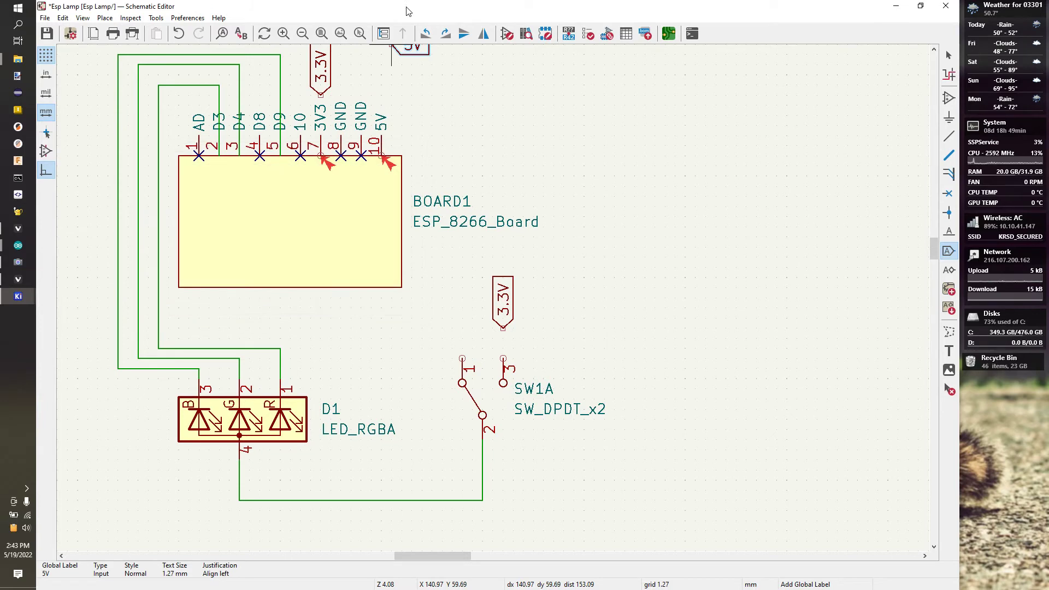
Step: Drop the 5V label beside the 5V pin, cancel a stray text note, then undo and redo
left_click(407, 90)
key("Escape")
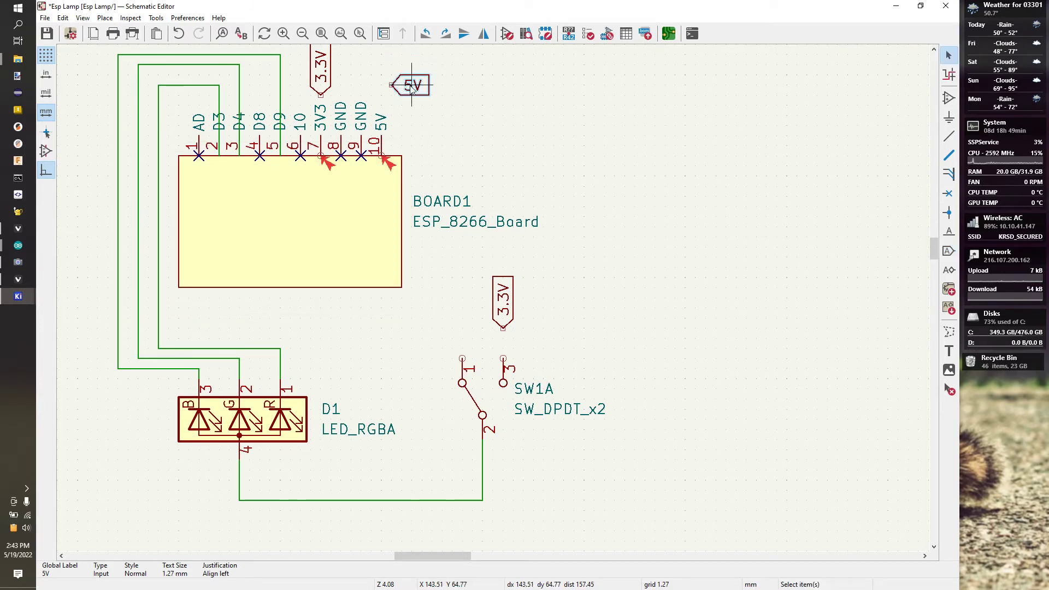
key("t")
left_click(412, 94)
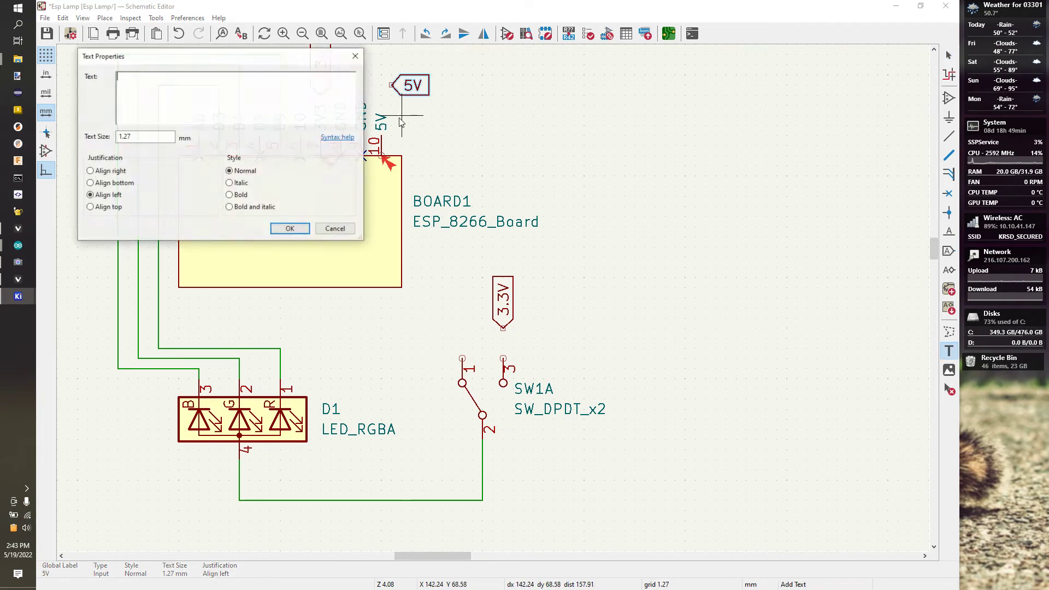
key("Escape")
left_click(420, 94)
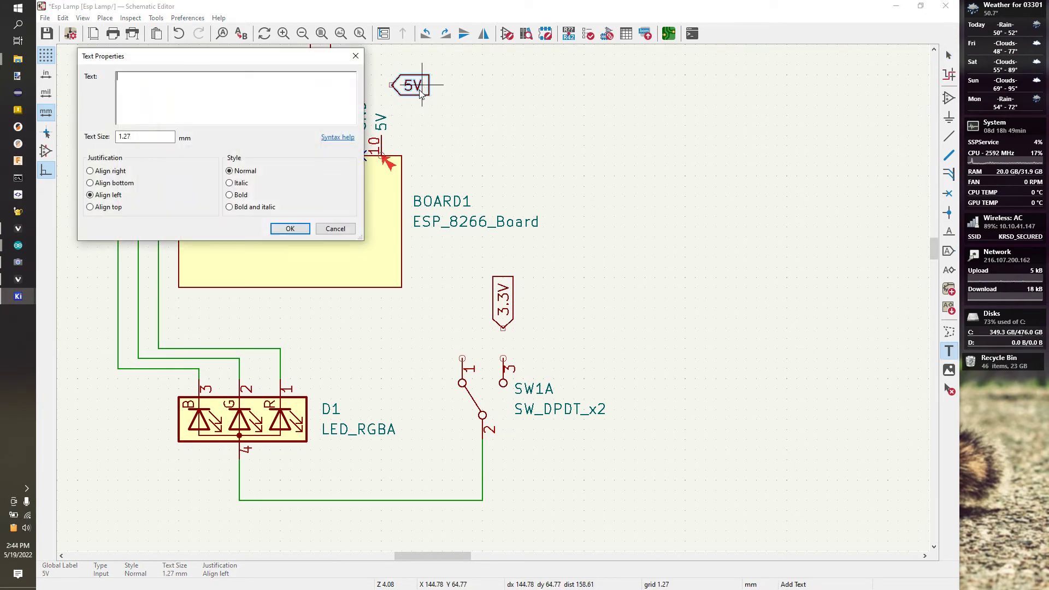
key("Escape")
key("Escape")
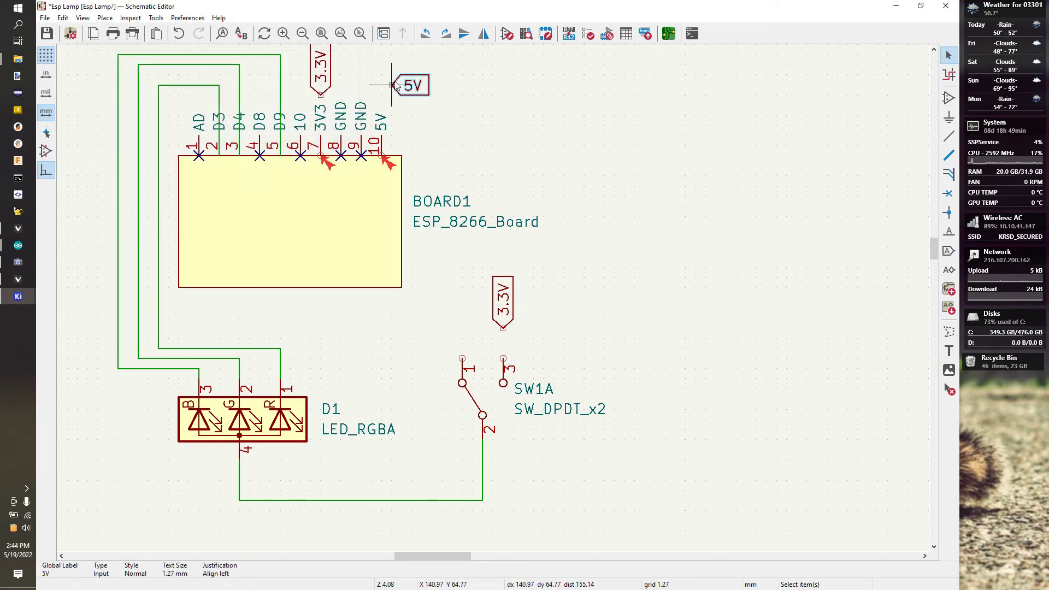
left_click_drag(354, 50, 504, 138)
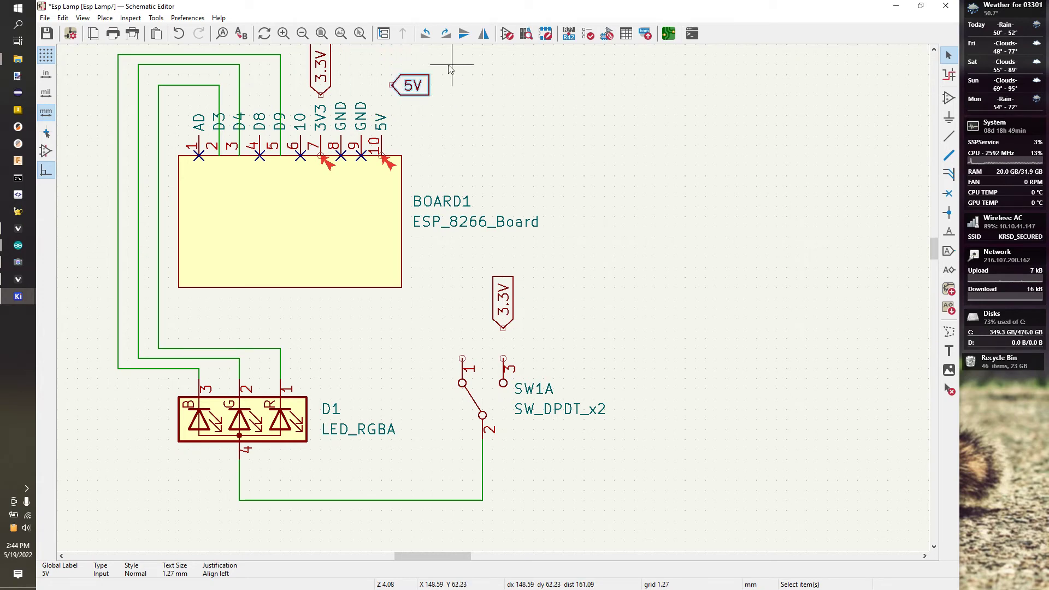
key("ctrl+z")
key("ctrl+y")
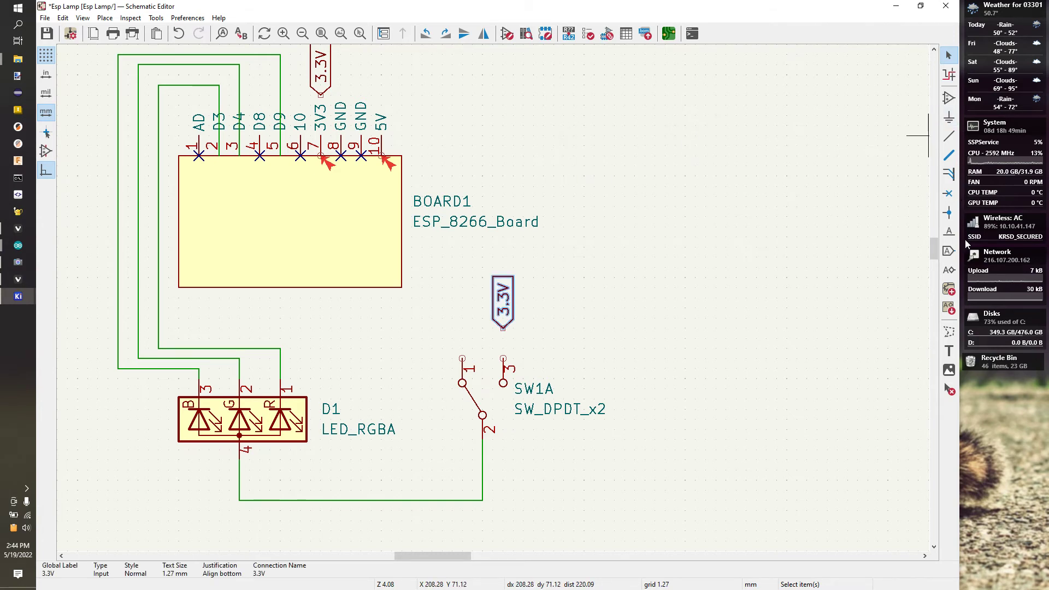
Step: Place an upright 5V global label on BOARD1's 5V pin
left_click(949, 251)
left_click(397, 62)
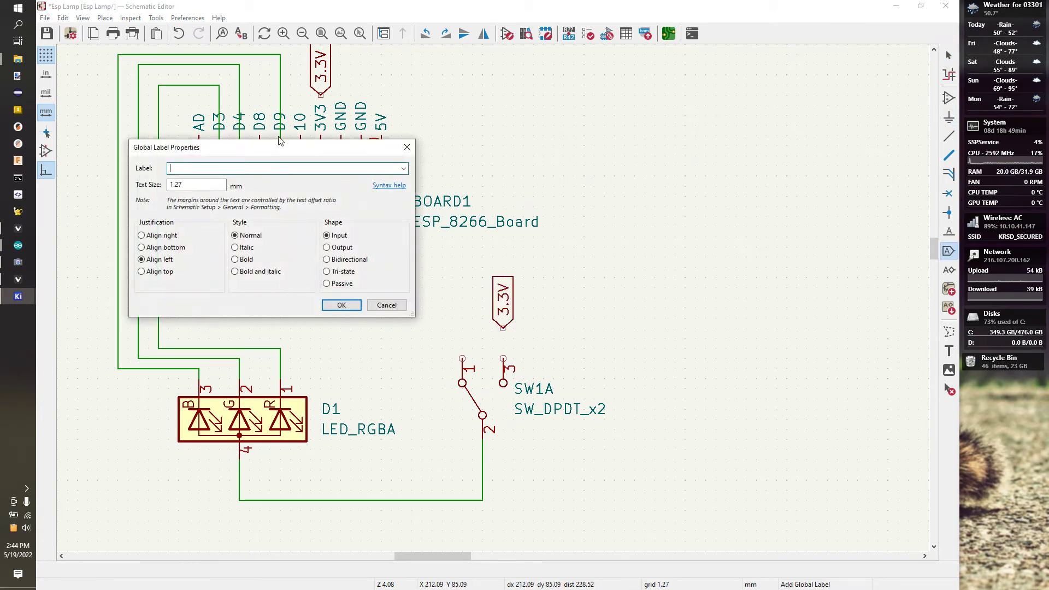
type("5V")
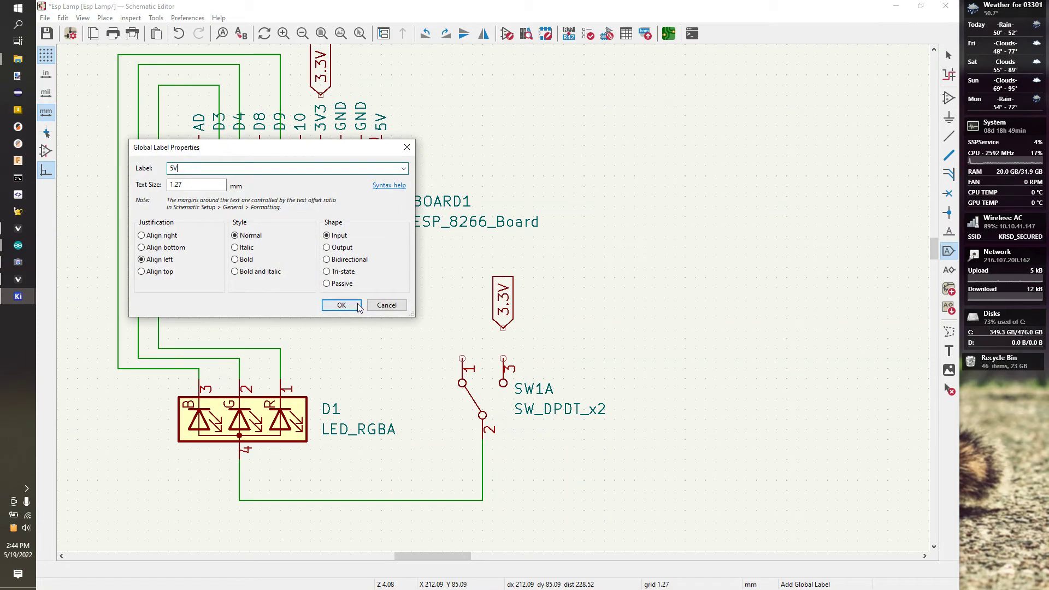
left_click(340, 305)
key("r")
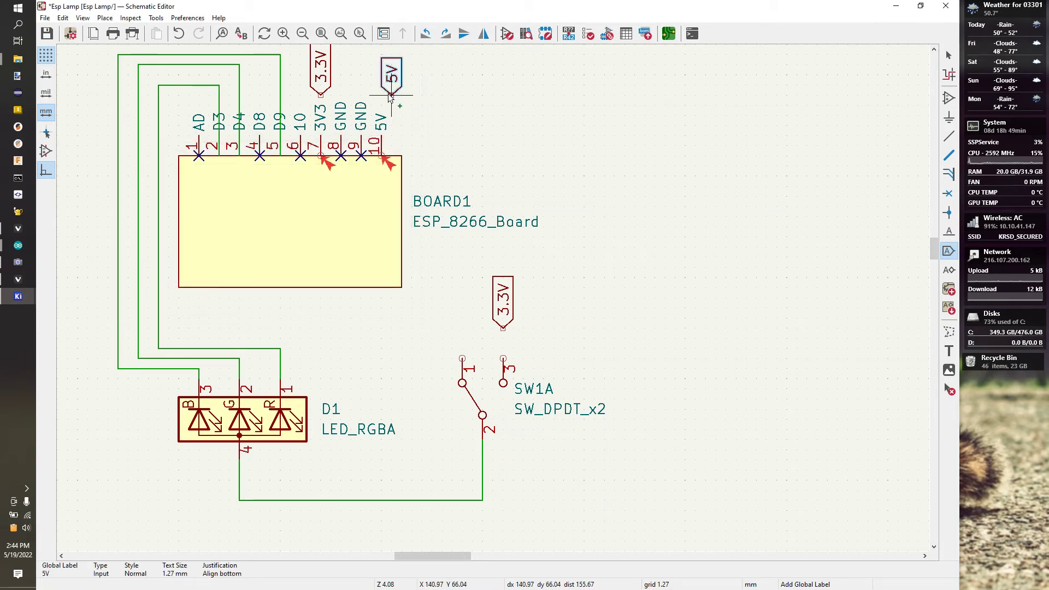
left_click(381, 93)
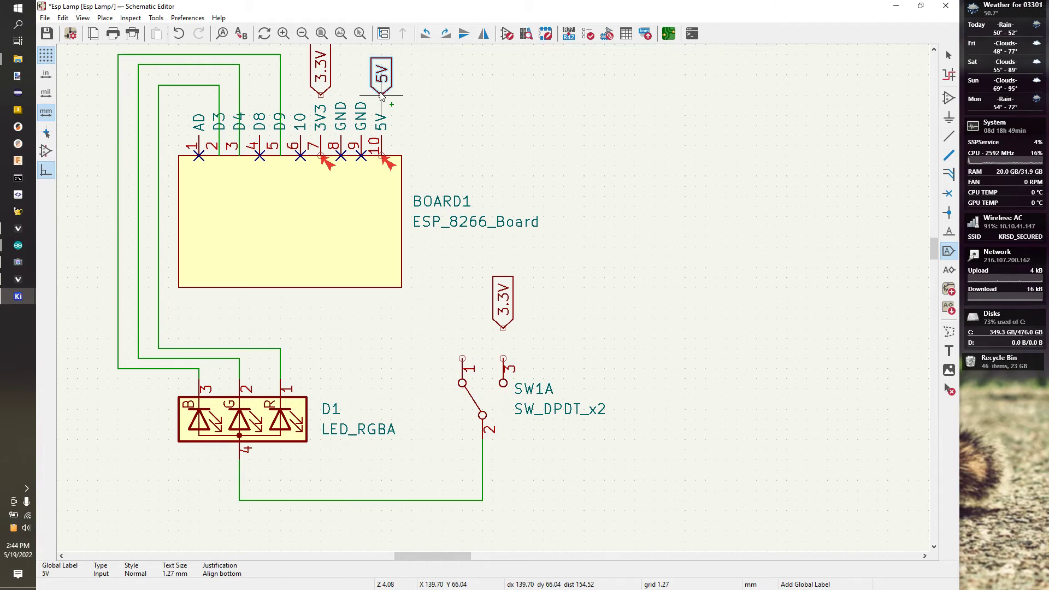
Step: Place a vertical 5V global label above SW1A pin 1
left_click(462, 329)
type("5V")
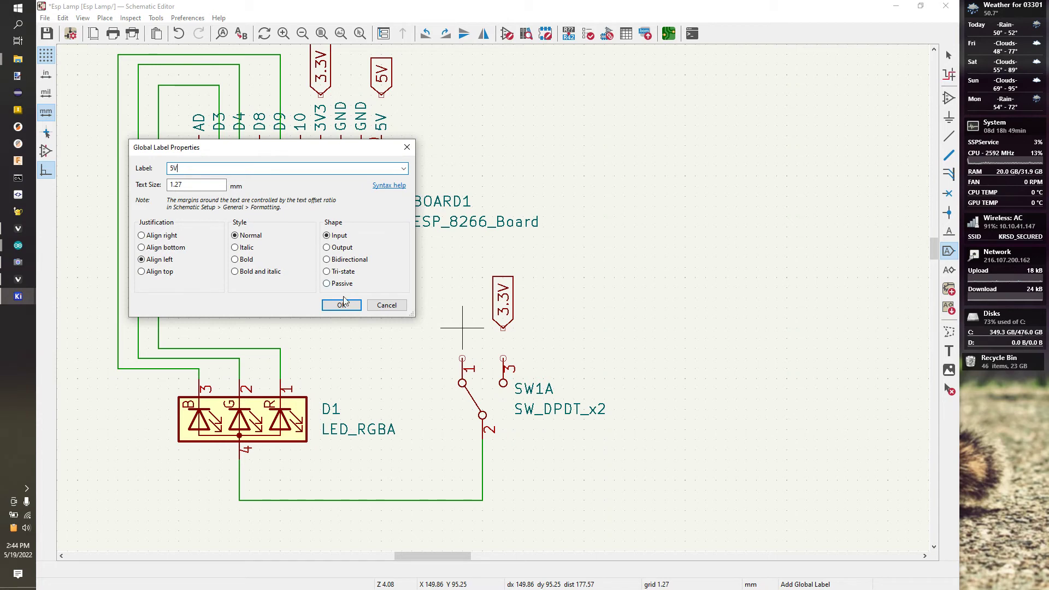
left_click(342, 305)
key("r")
key("r")
key("r")
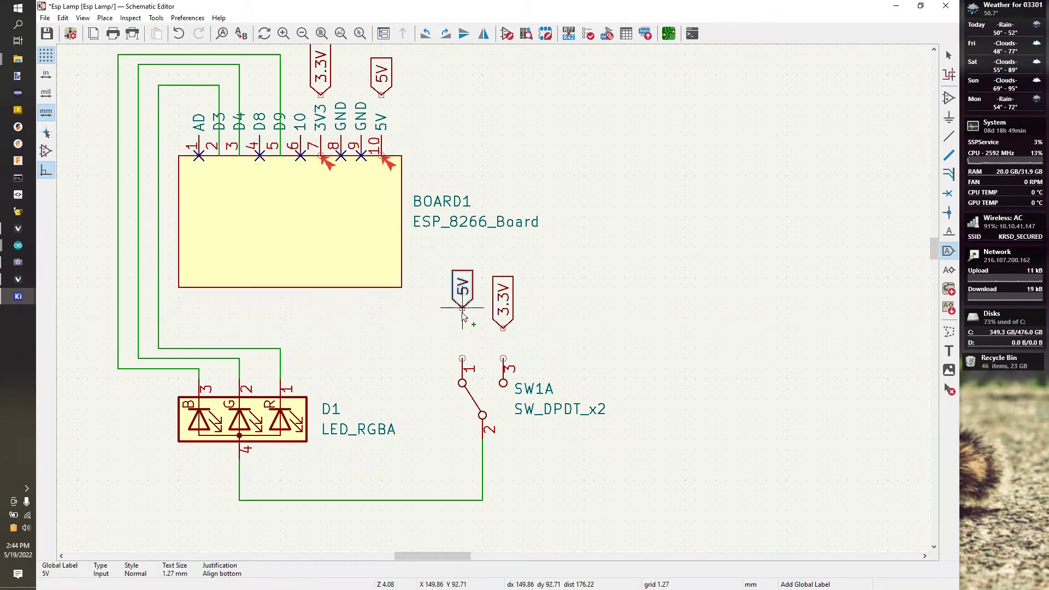
left_click(462, 329)
Step: Wire the 3.3V and 5V labels to BOARD1 pins 7 and 10 and SW1A pins 3 and 1
left_click(949, 138)
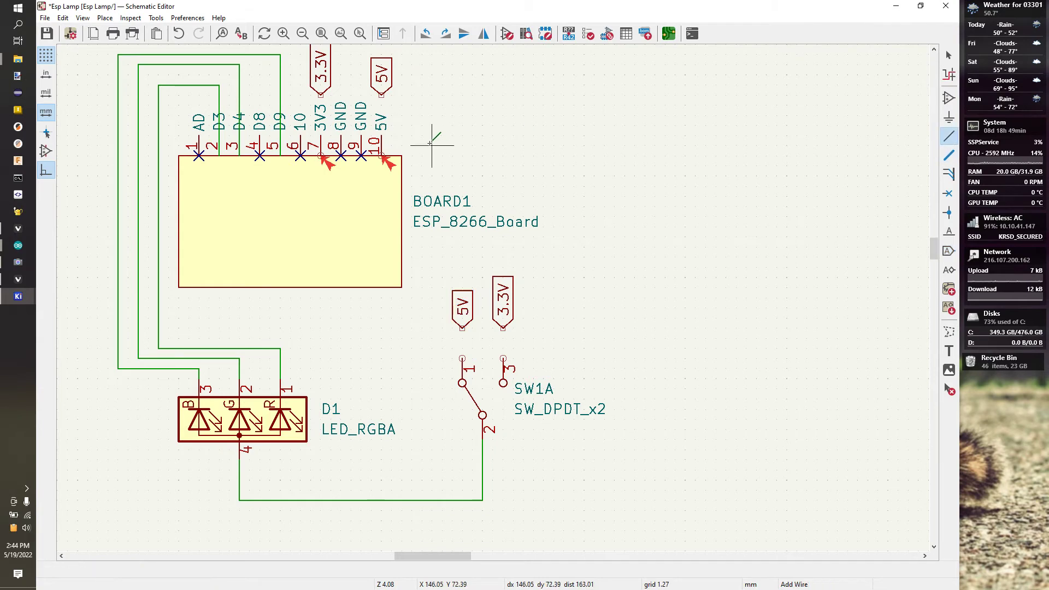
left_click(320, 94)
left_click(320, 156)
left_click(382, 93)
left_click(381, 157)
left_click(462, 328)
left_click(462, 358)
left_click(503, 328)
left_click(503, 358)
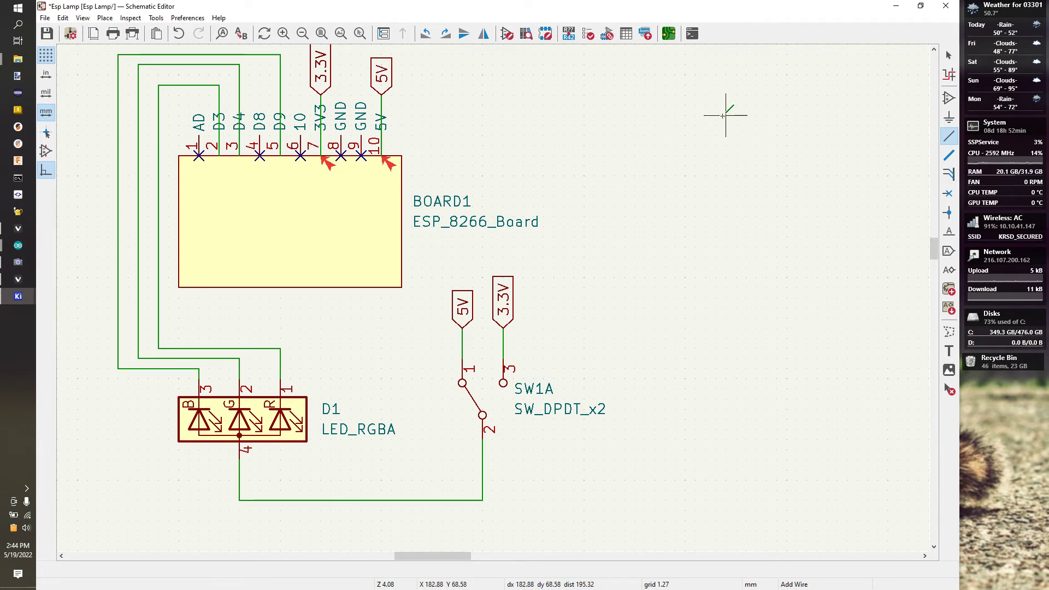
Step: Place an upward-pointing 3.3V global label on the right side of the sheet
left_click(949, 250)
left_click(864, 213)
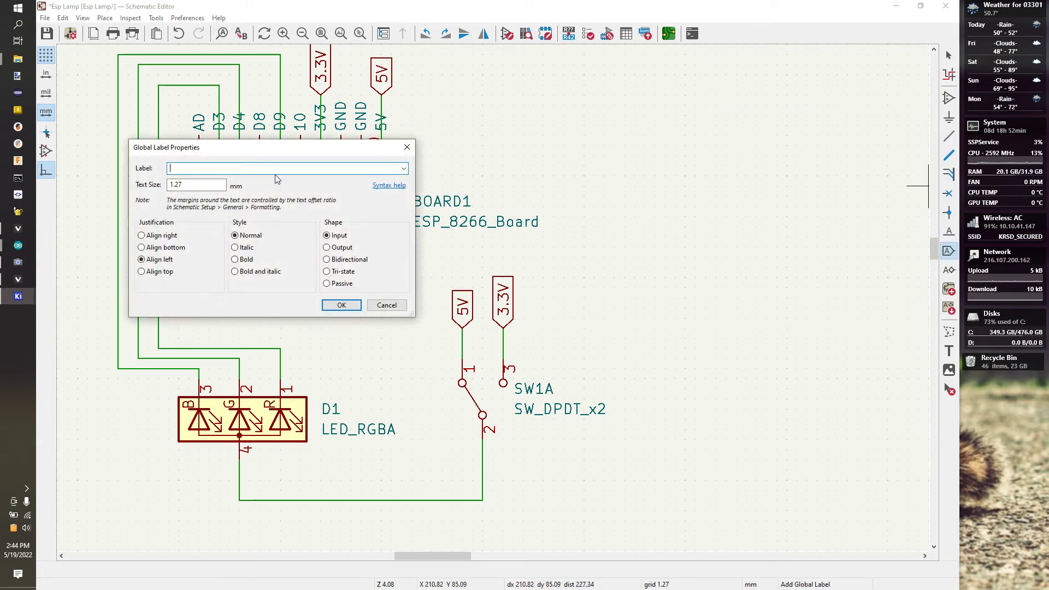
type("3.3V")
left_click(341, 305)
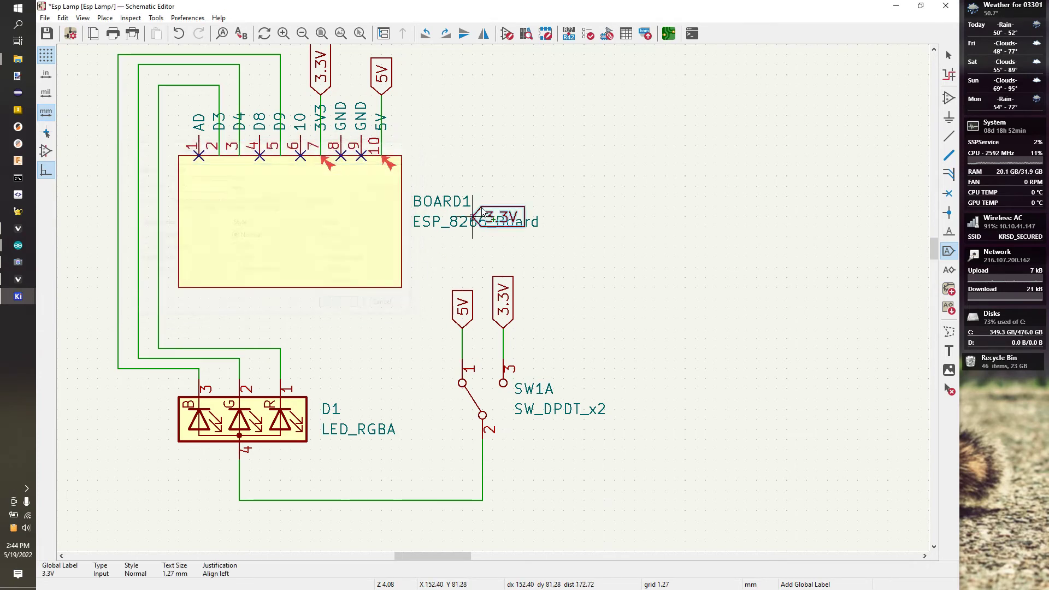
key("r")
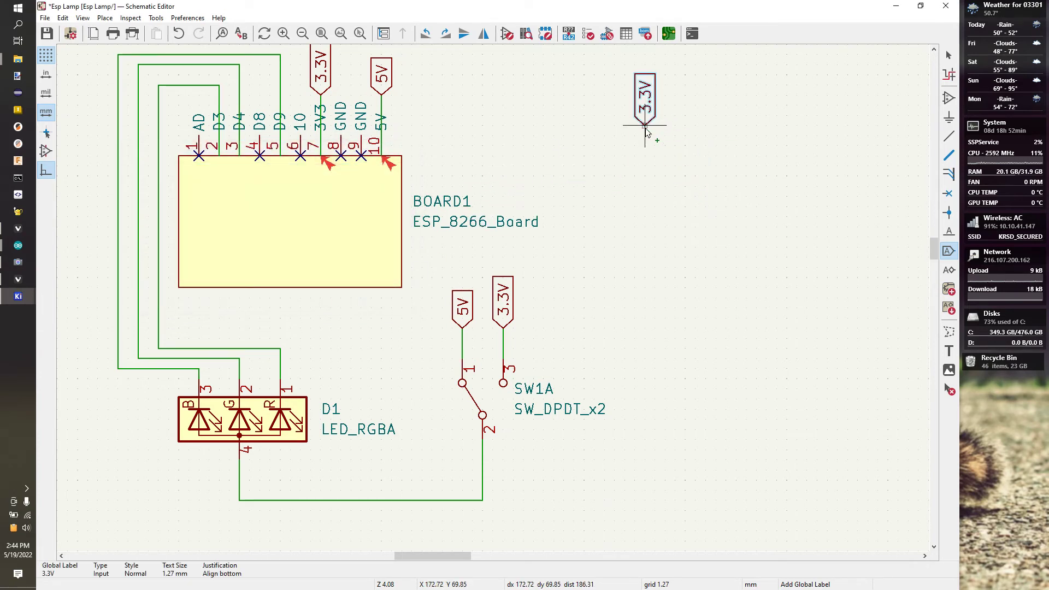
key("r")
key("r")
left_click(664, 176)
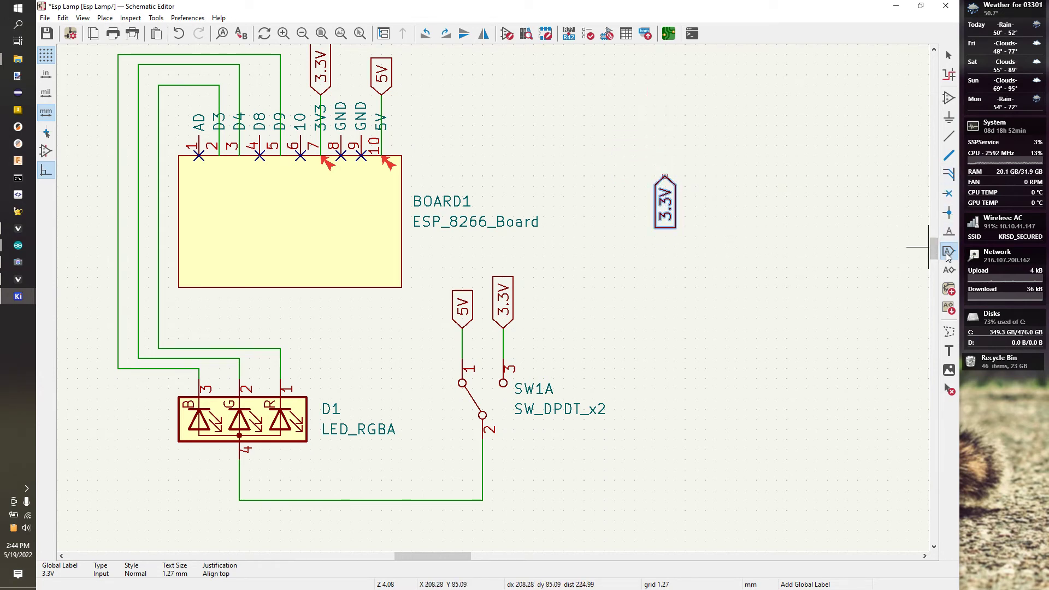
Step: Place a matching upward 5V global label beside the new 3.3V label
left_click(726, 175)
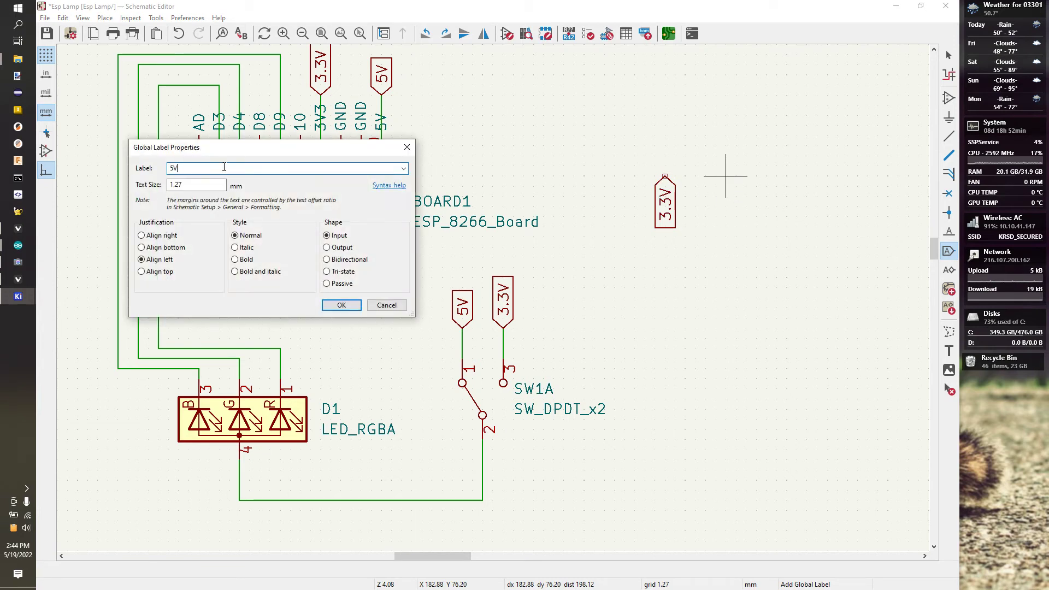
left_click(333, 305)
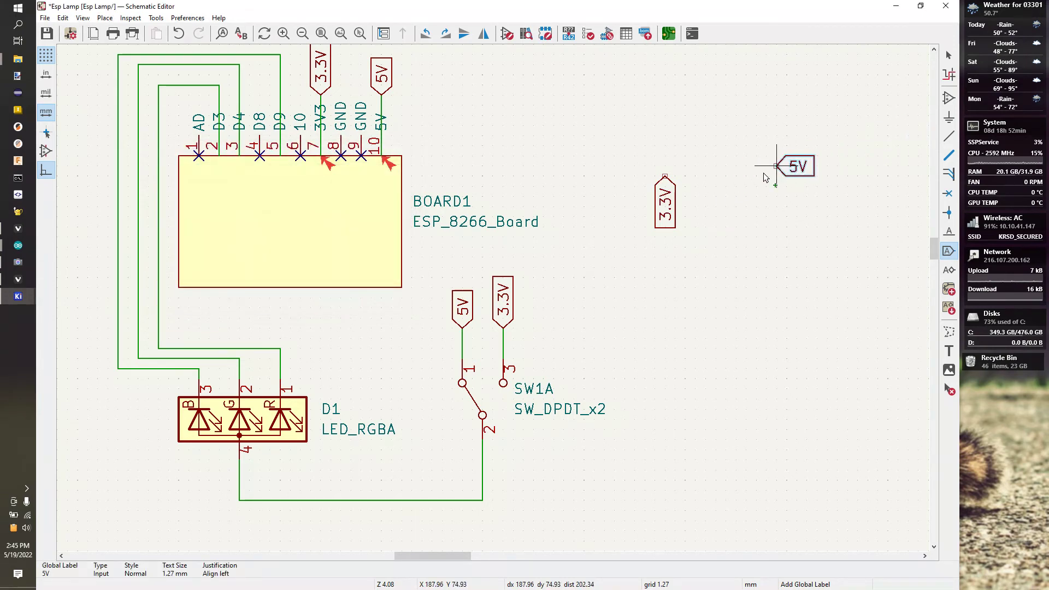
key("r")
key("r")
key("r")
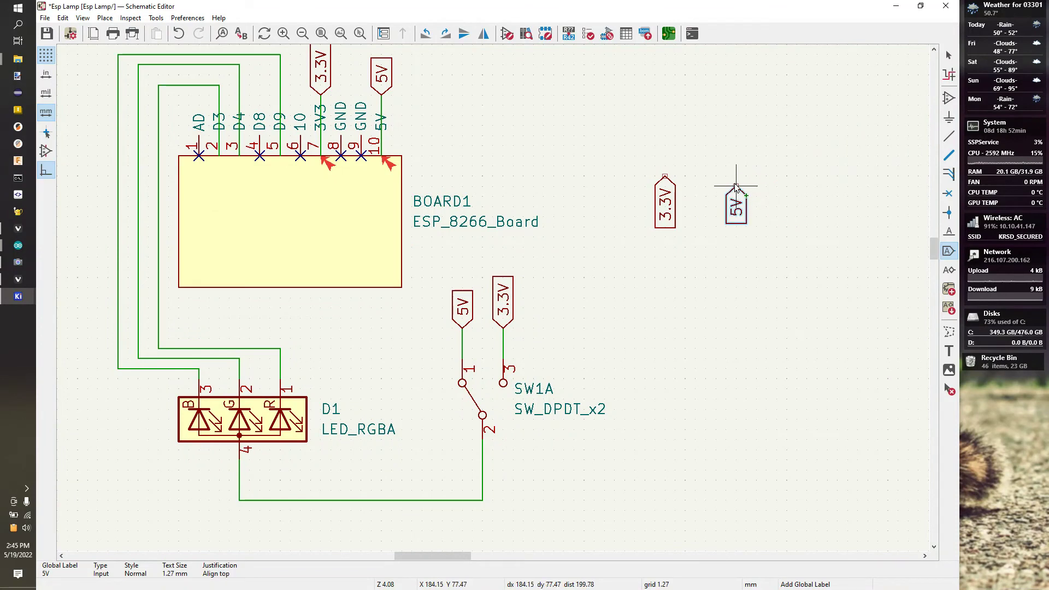
left_click(736, 176)
key("Escape")
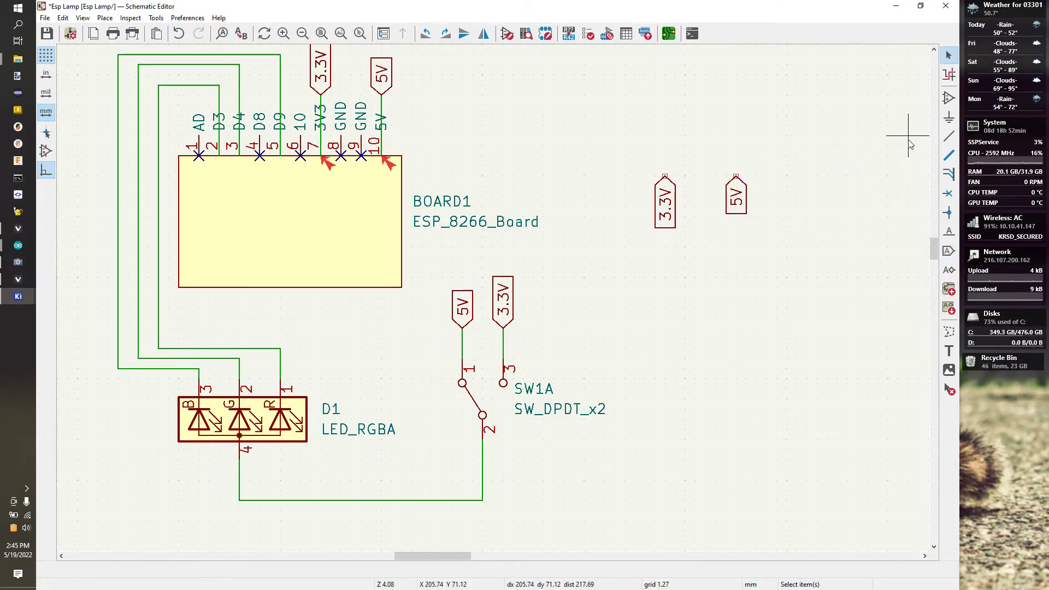
Step: Place a +3.3V power symbol above the right-hand 3.3V label
left_click(949, 98)
left_click(670, 148)
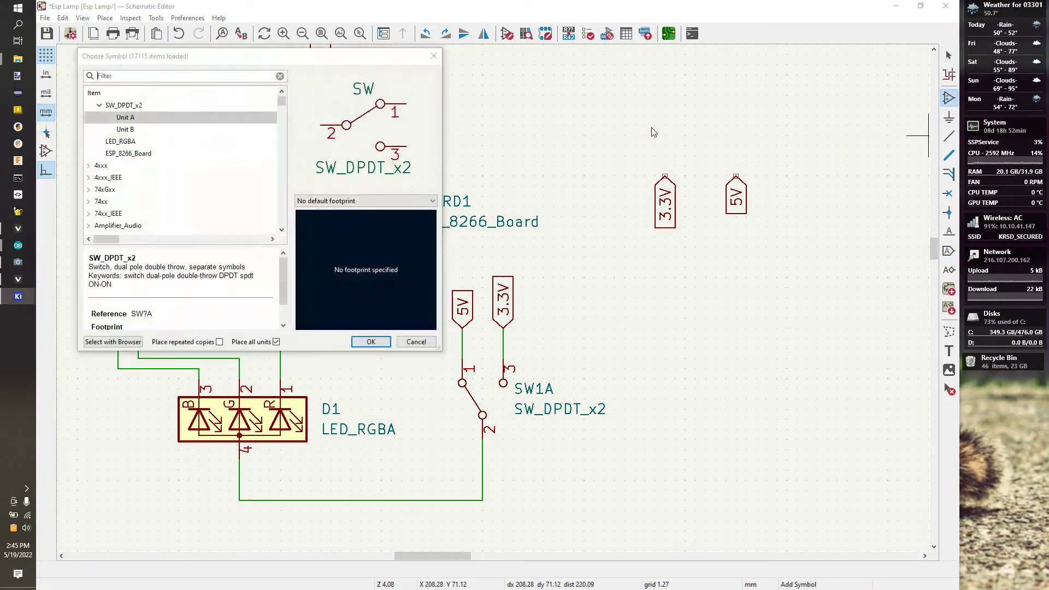
left_click(172, 75)
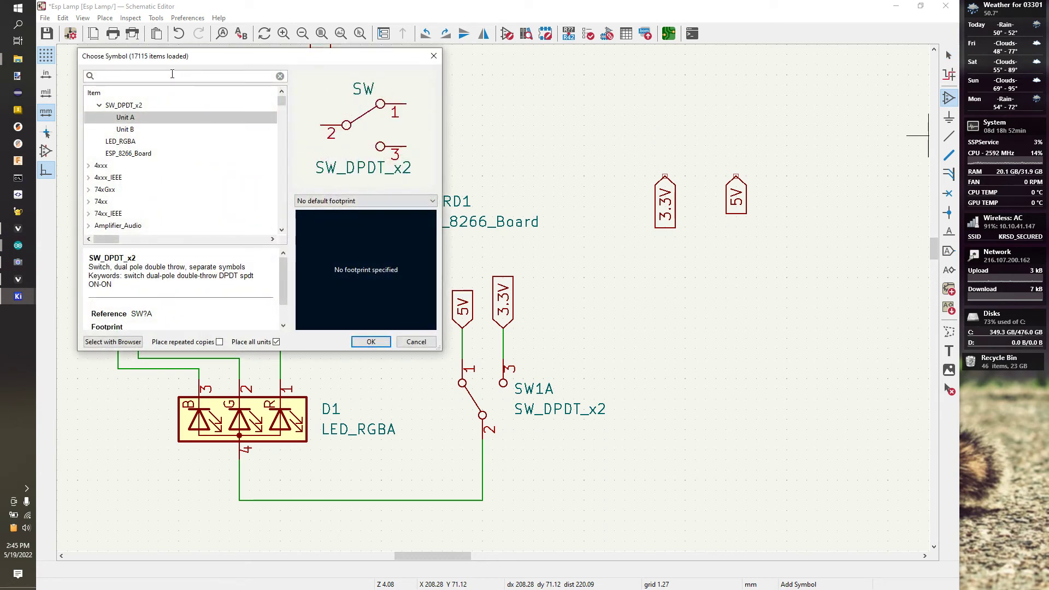
type("flag")
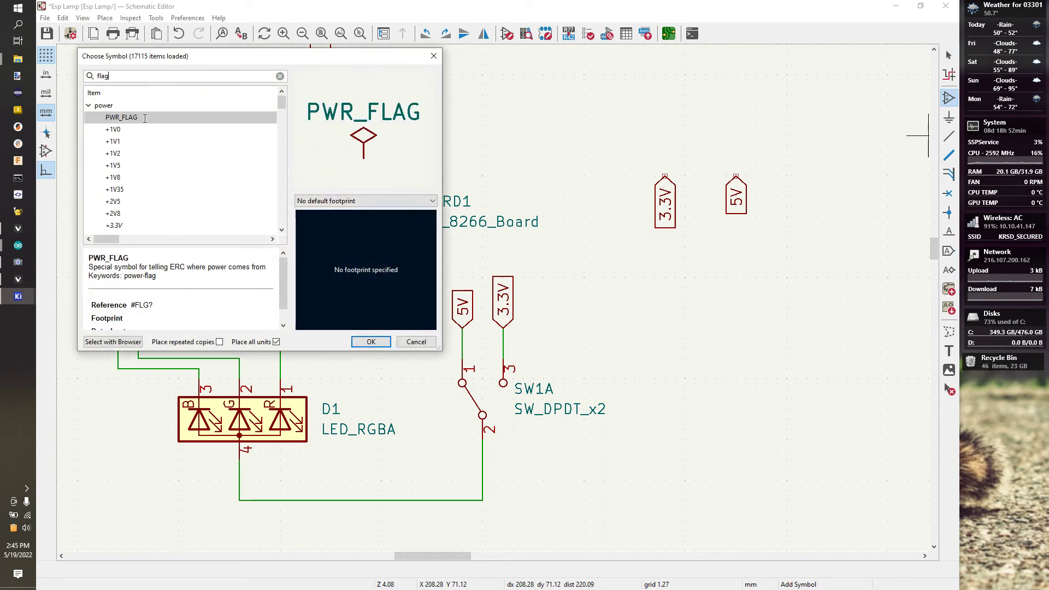
left_click(152, 119)
scroll(95, 191, "down", 1)
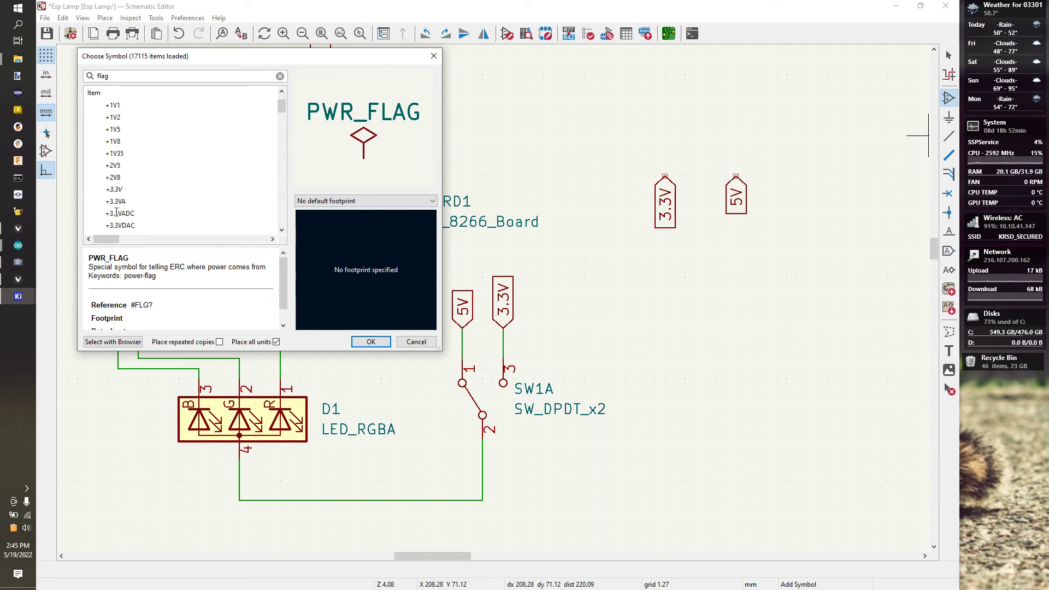
left_click(115, 190)
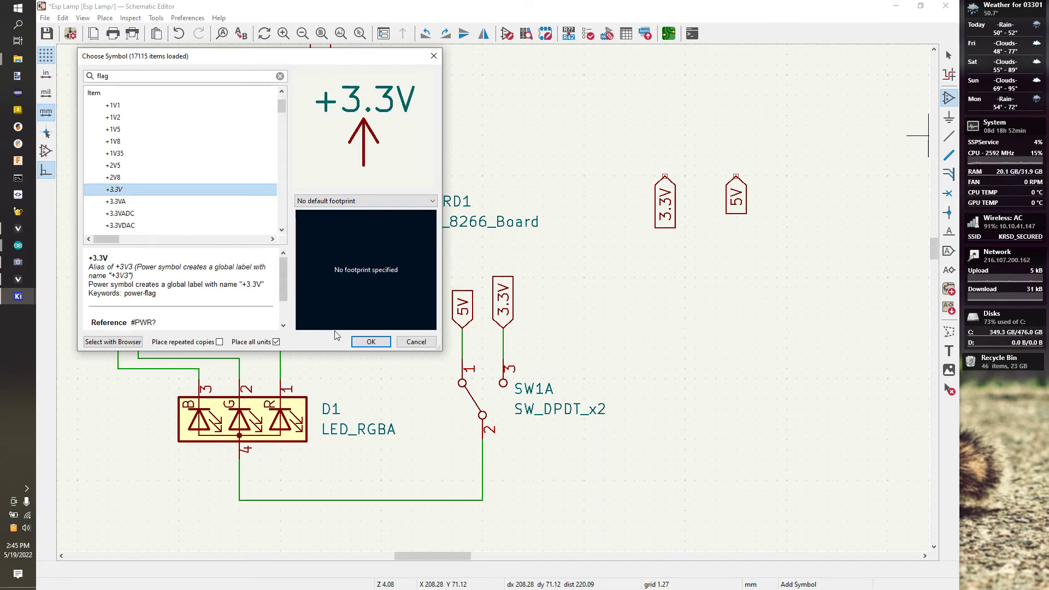
left_click(369, 342)
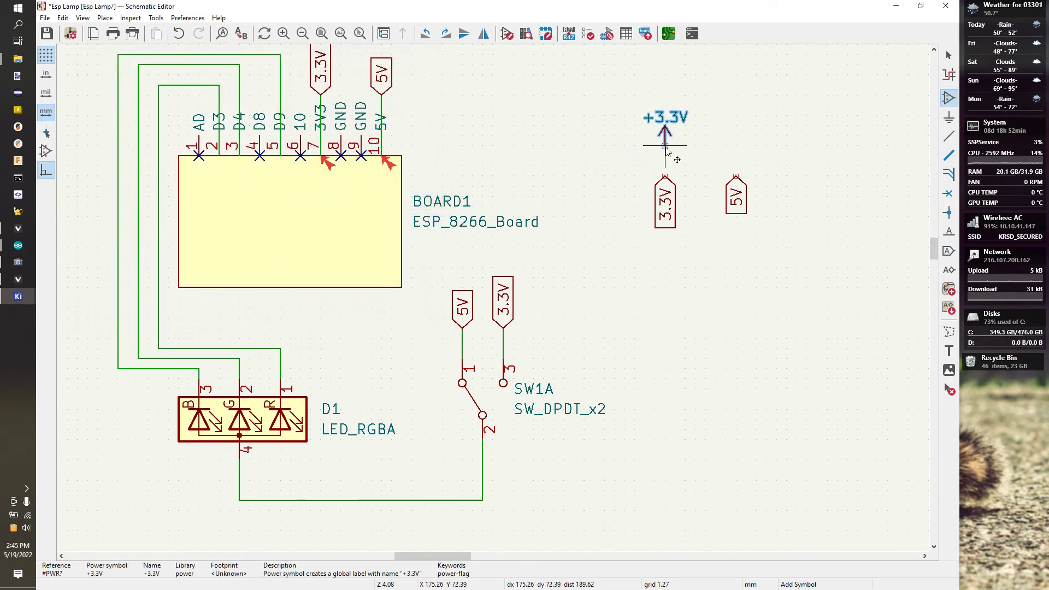
left_click(666, 130)
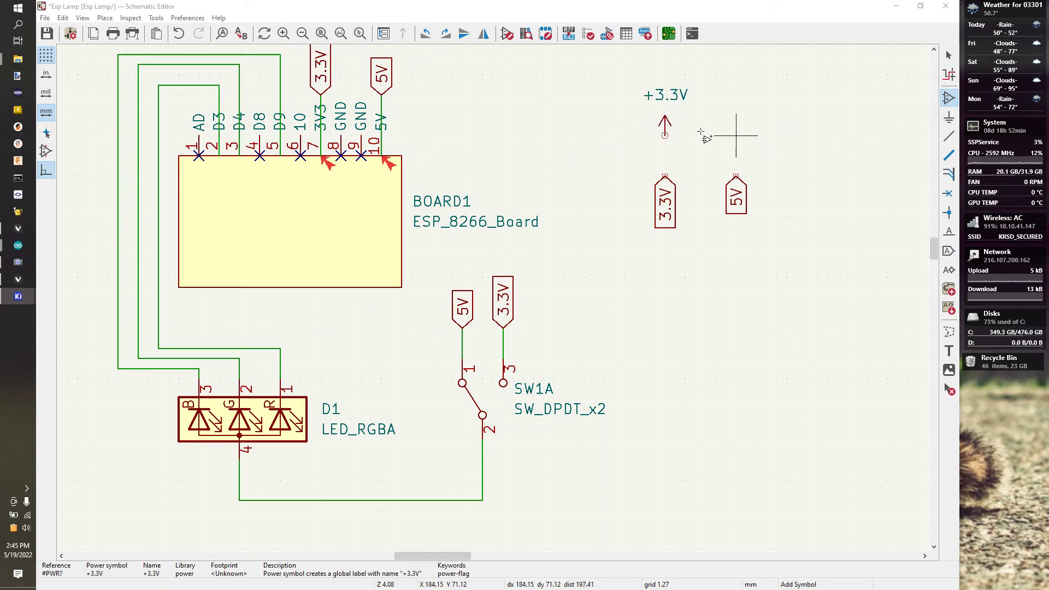
Step: Place a +5V power symbol above the right-hand 5V label
left_click(753, 142)
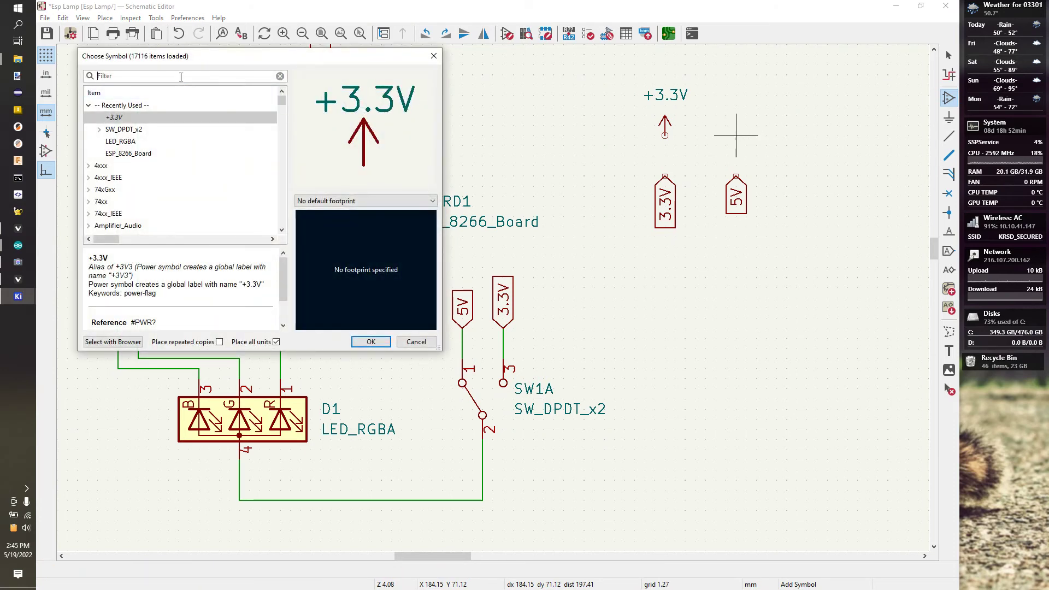
type("flag")
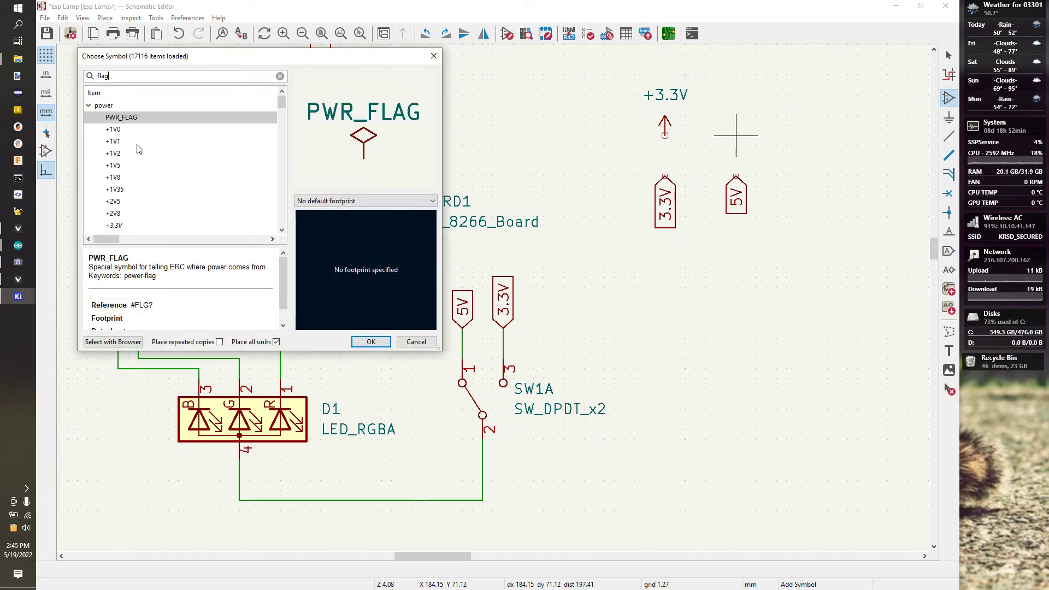
scroll(126, 187, "down", 4)
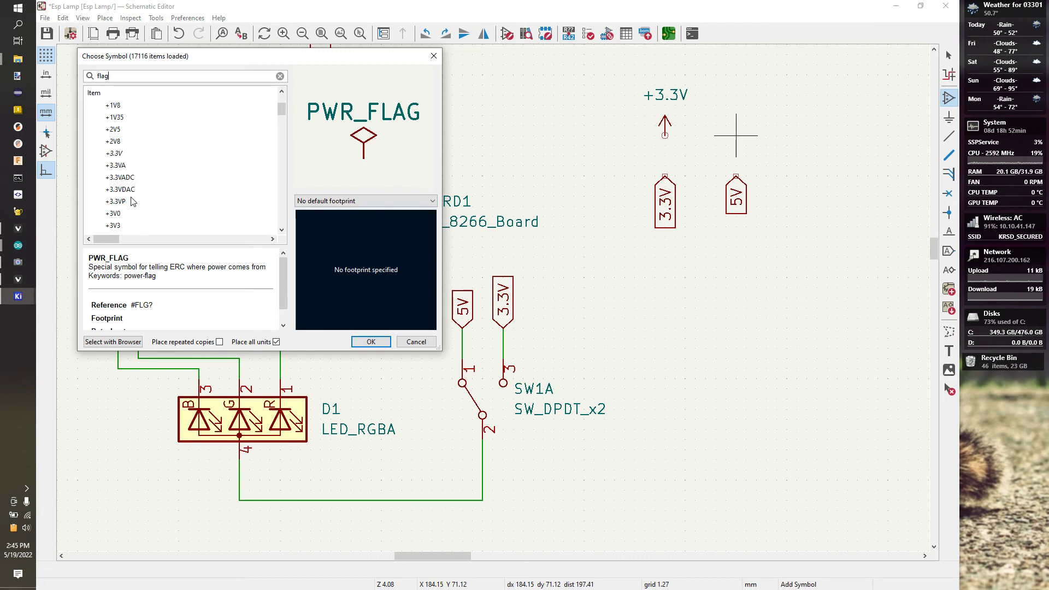
scroll(127, 192, "down", 1)
left_click(116, 192)
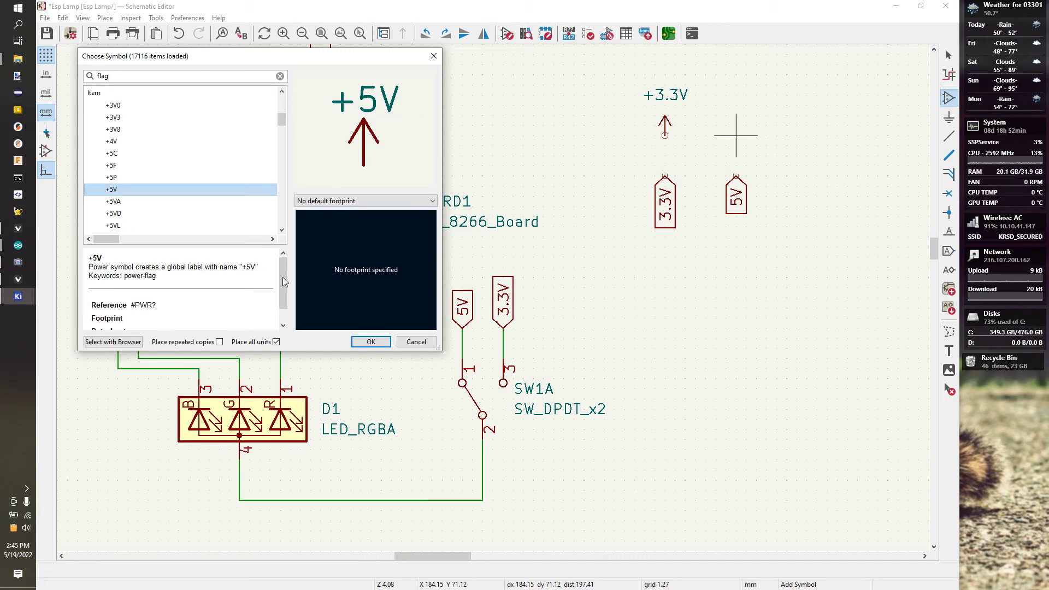
left_click(371, 342)
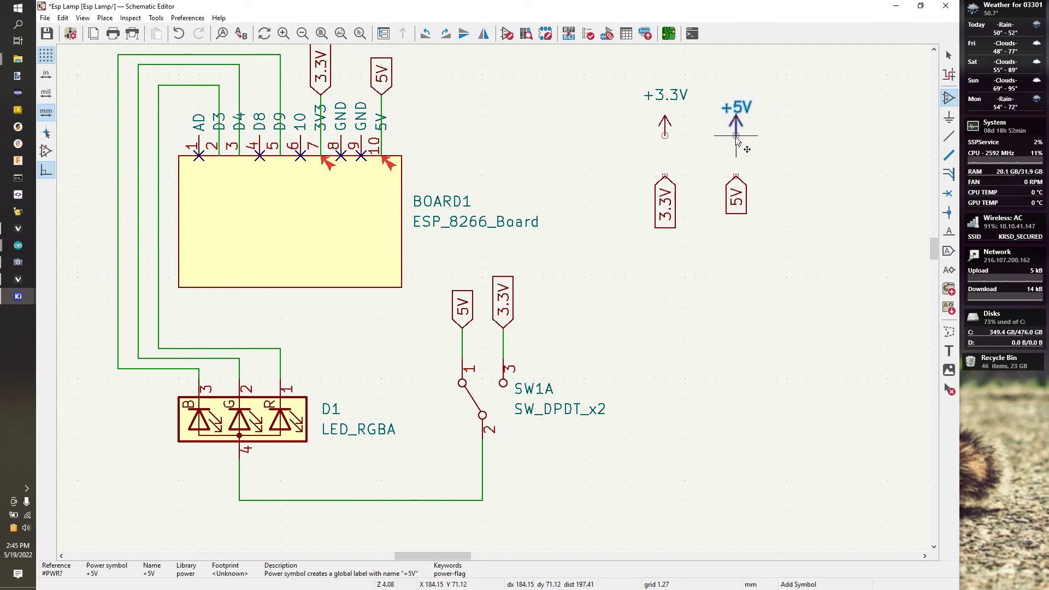
left_click(735, 136)
Step: Wire the +3.3V and +5V symbols down to their matching 3.3V and 5V labels
left_click(949, 136)
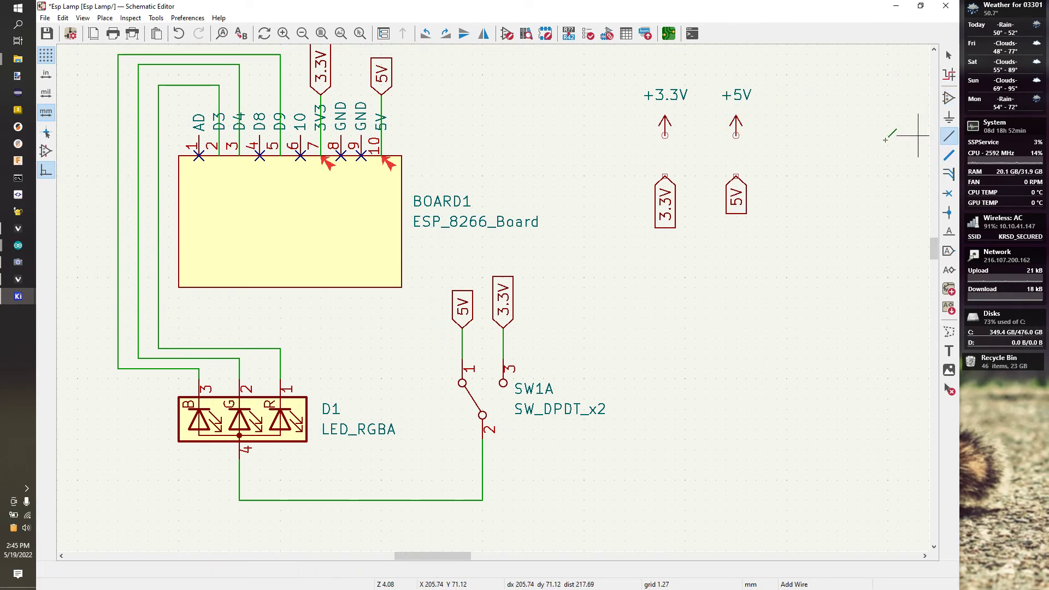
left_click(665, 136)
left_click(665, 176)
left_click(736, 136)
left_click(736, 176)
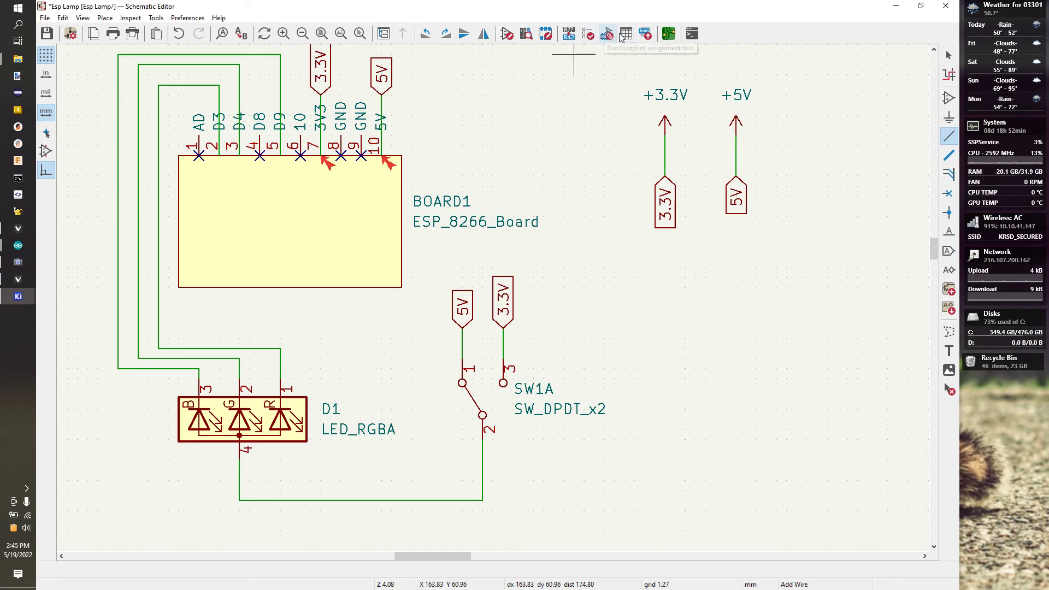
Step: Clear and re-annotate the schematic so parts become BOARD1, D1 and SW1A
left_click(568, 34)
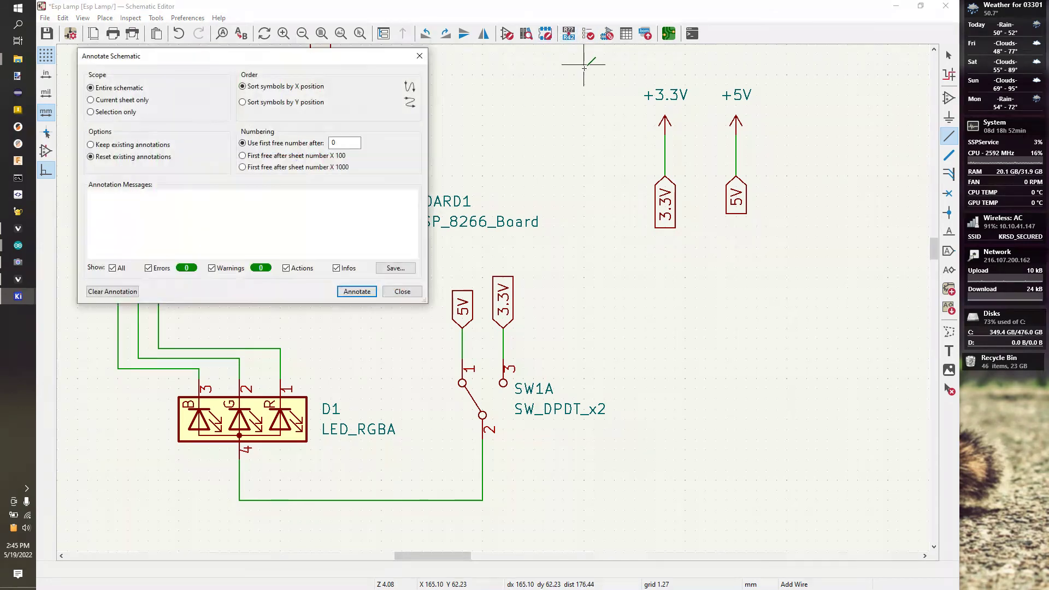
left_click(356, 293)
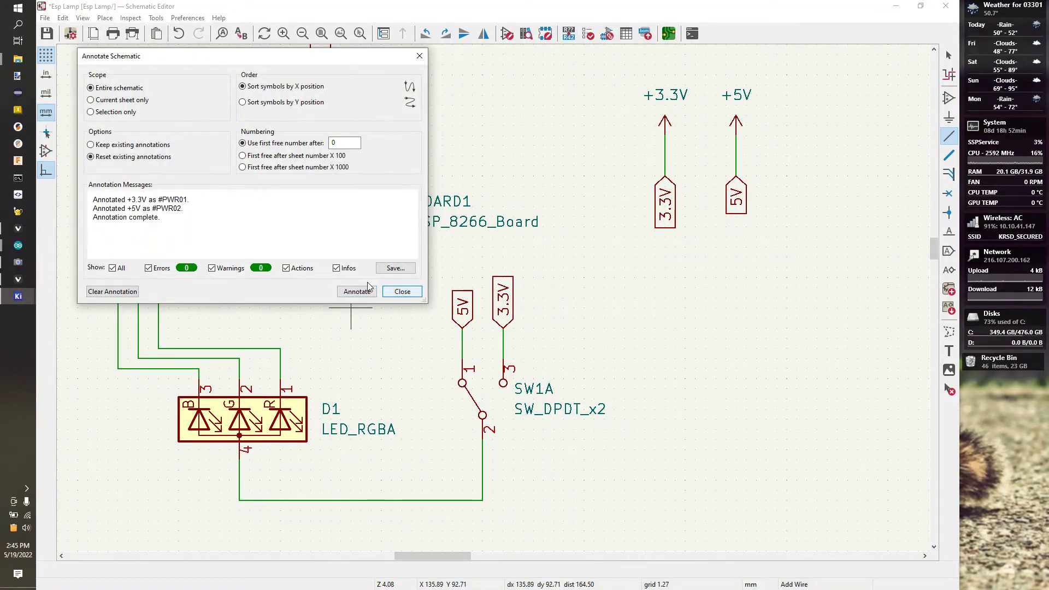
left_click(104, 293)
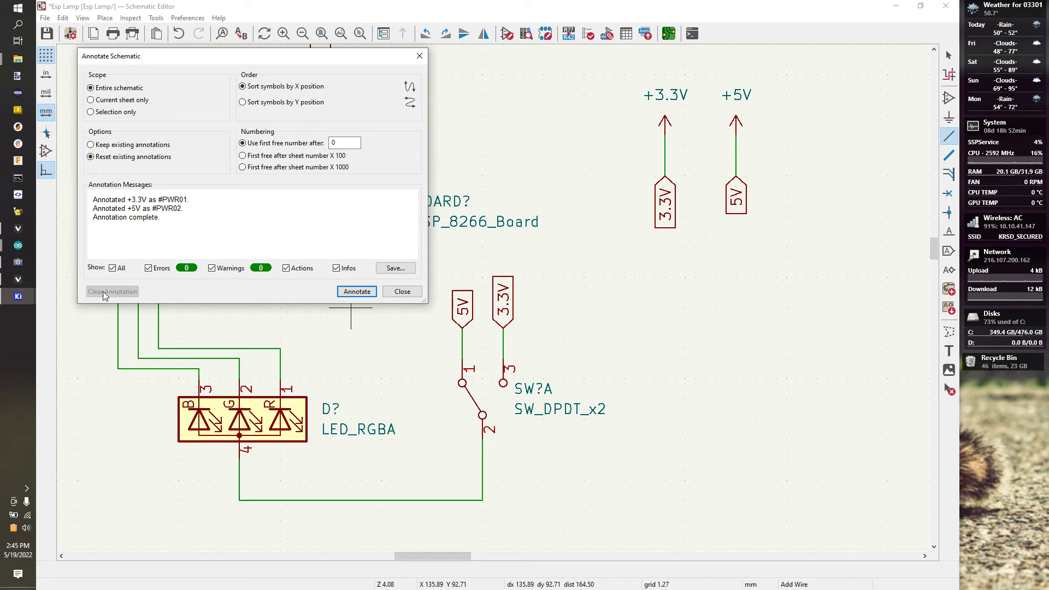
left_click(352, 292)
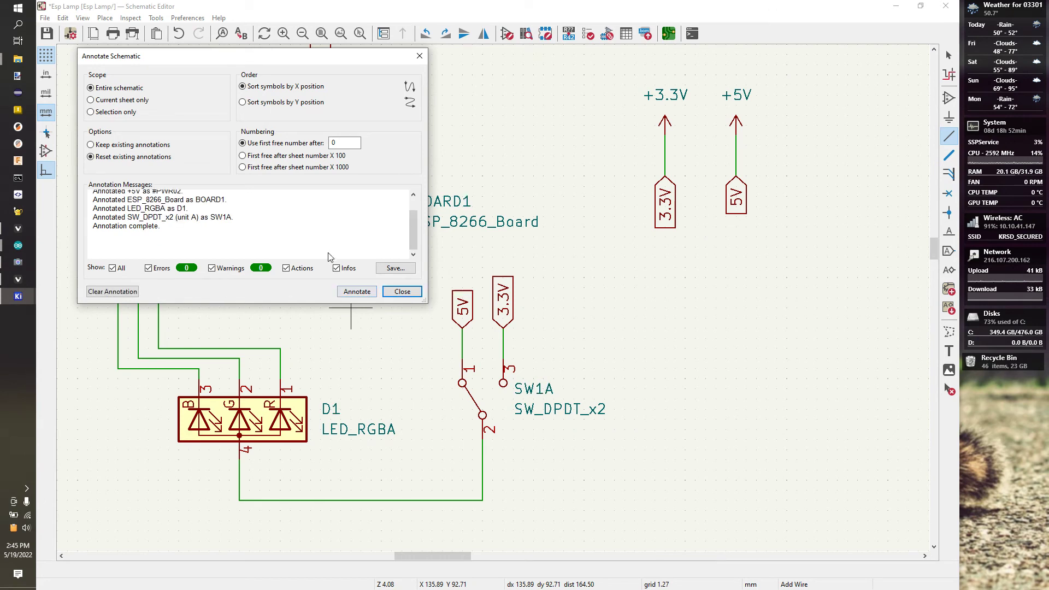
left_click(403, 292)
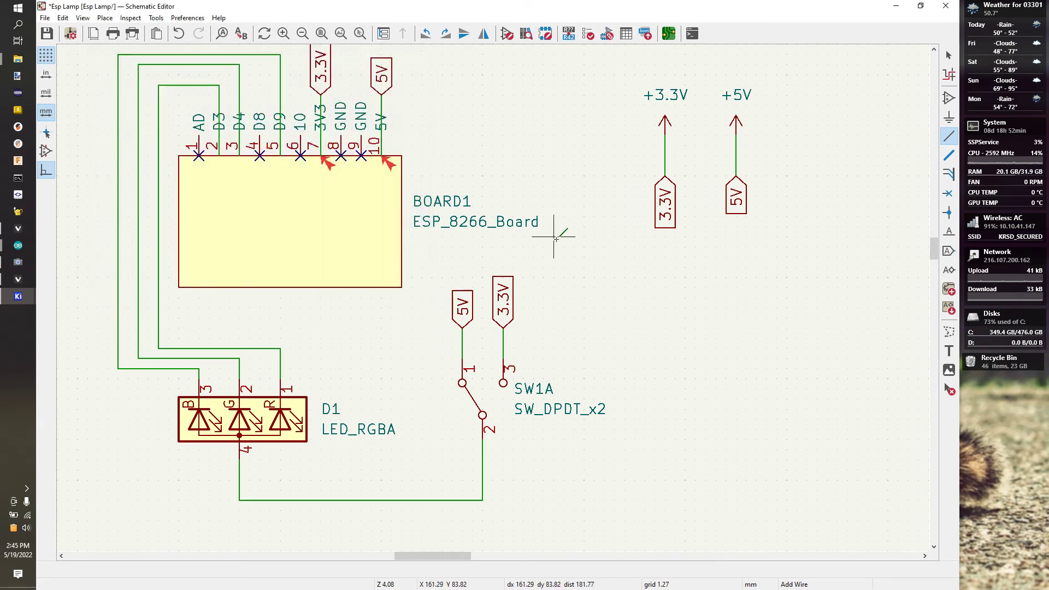
Step: Run the ERC, which still flags BOARD1's undriven 3V3 and 5V power-input pins
left_click(588, 34)
left_click(367, 258)
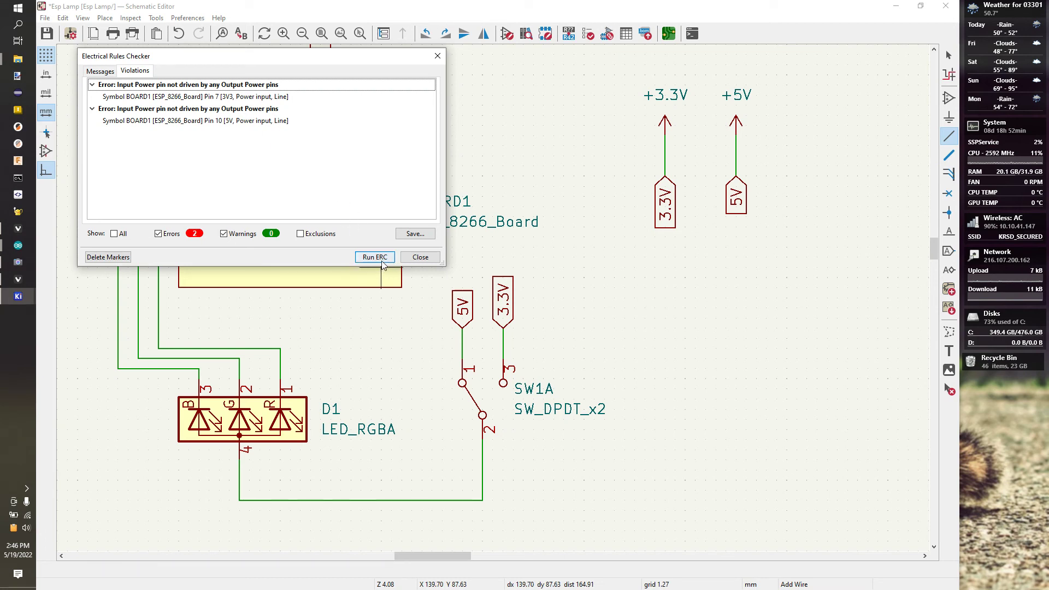
left_click(415, 259)
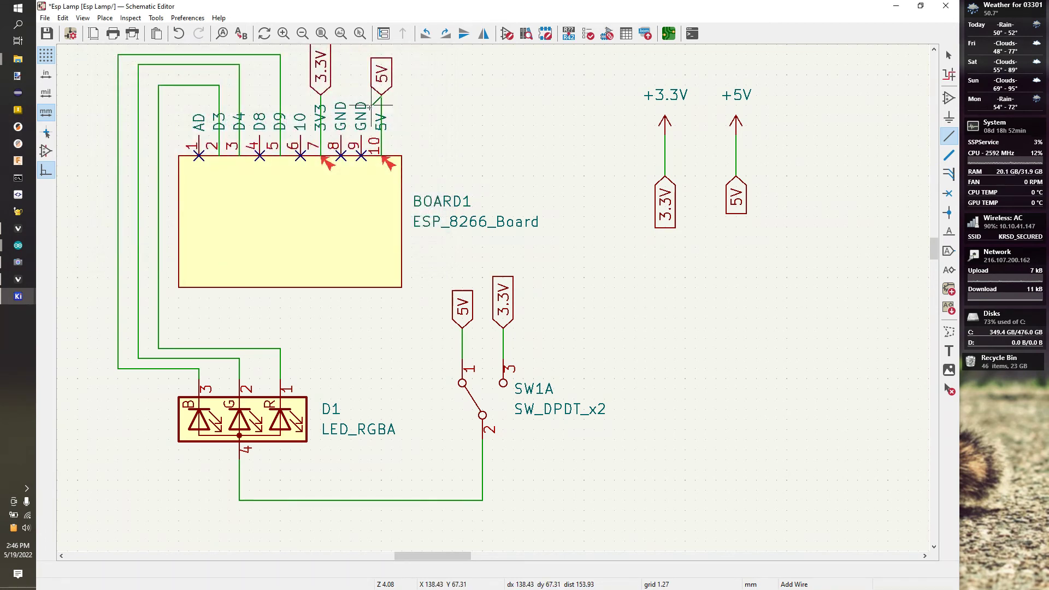
key("Escape")
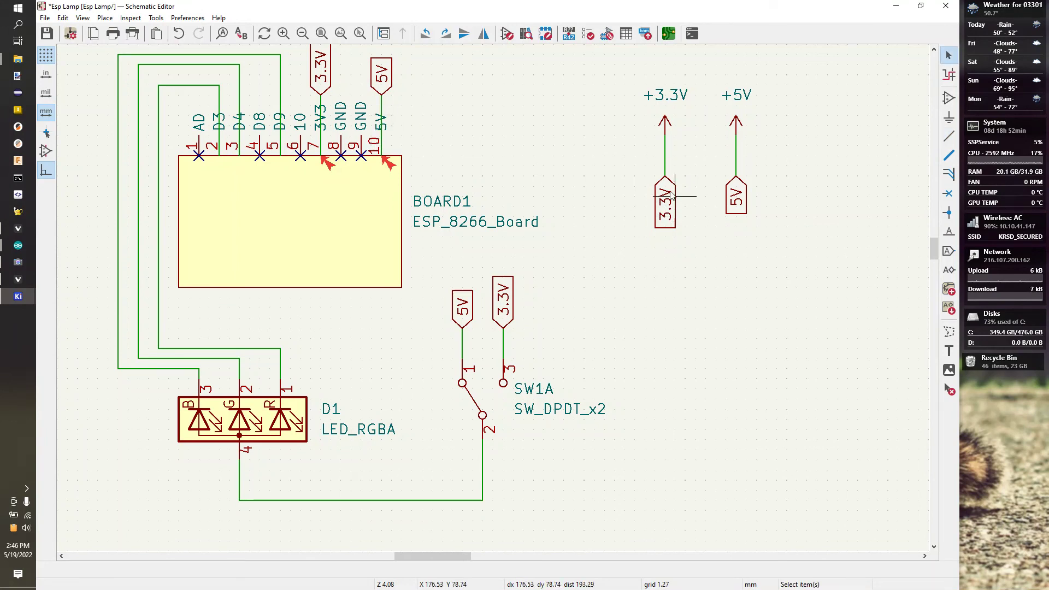
Step: Delete the +3.3V and +5V symbols and place a PWR_FLAG on the 3.3V wire
left_click(666, 124)
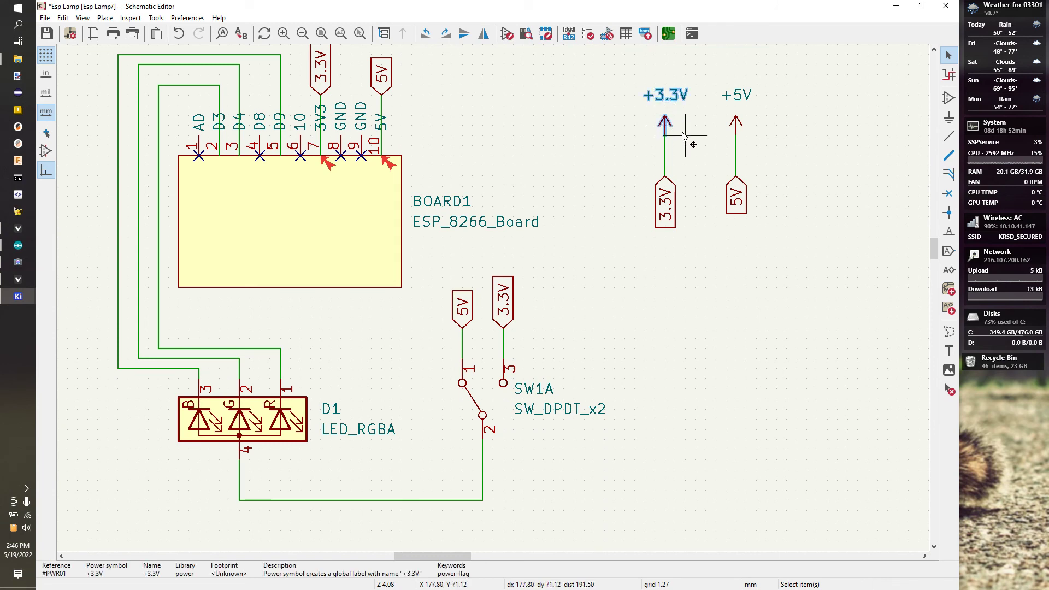
key("Delete")
key("Delete")
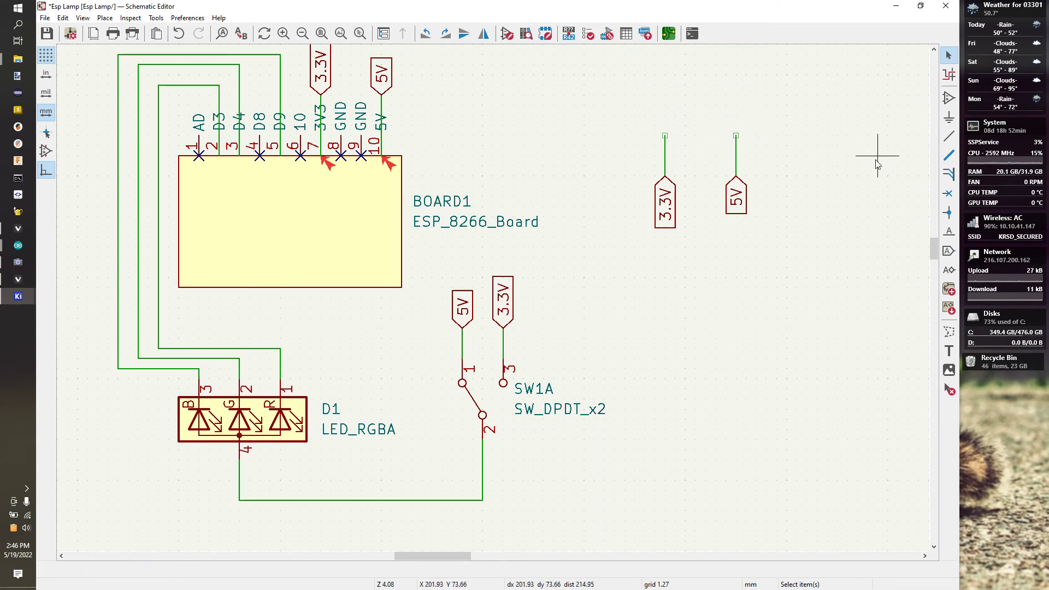
left_click(949, 98)
left_click(609, 106)
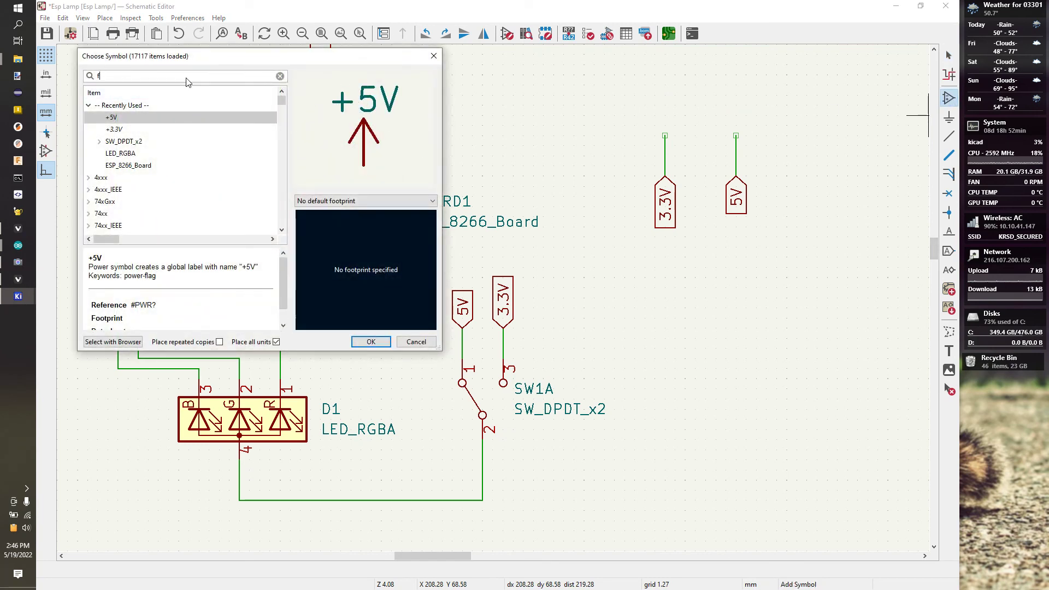
type("flag")
left_click(114, 121)
left_click(373, 344)
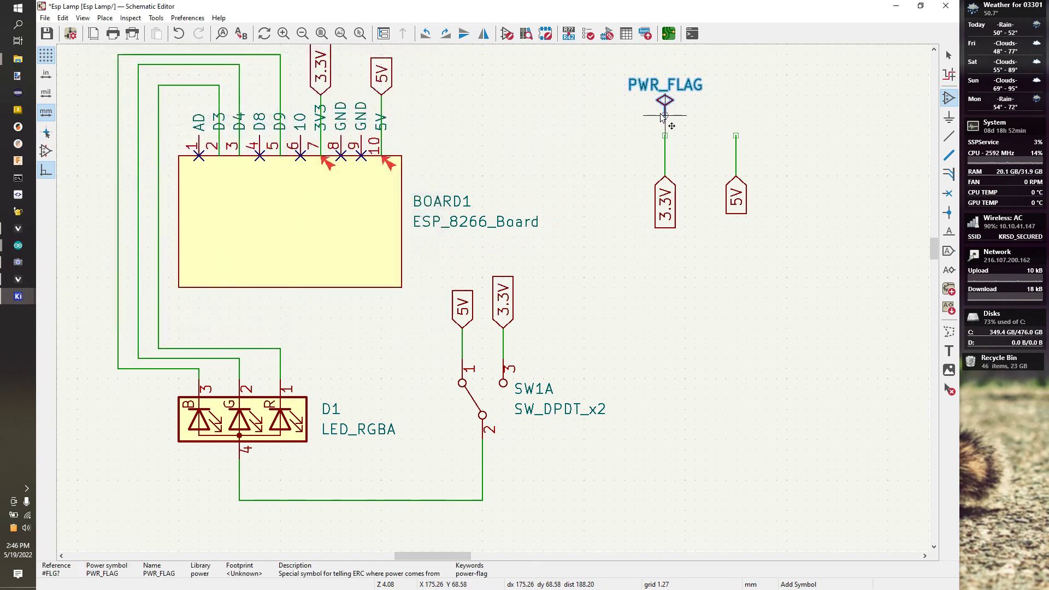
left_click(665, 127)
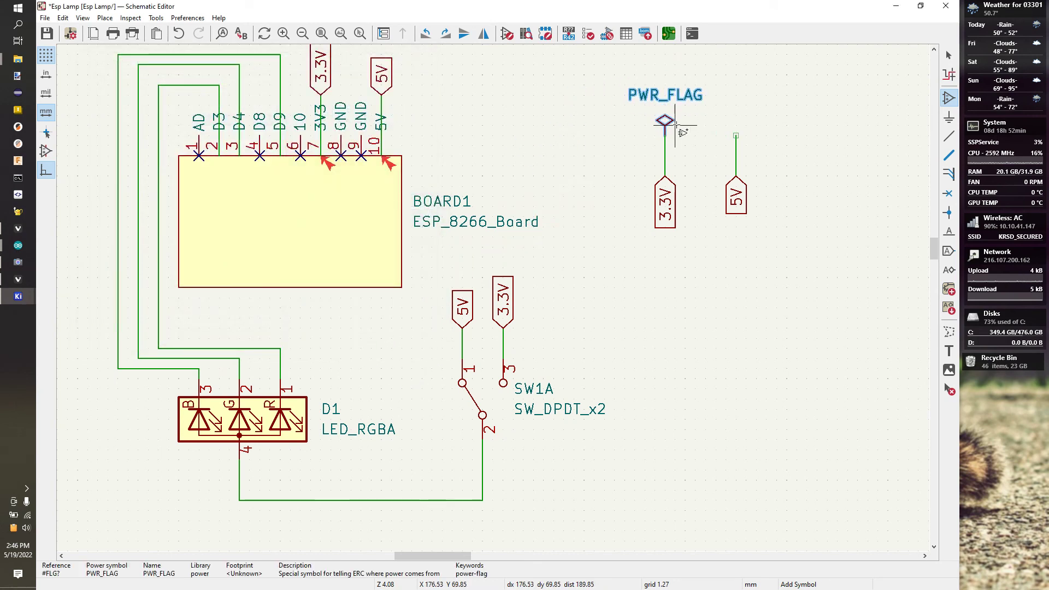
Step: Place a second PWR_FLAG on top of the 5V label's wire
left_click(736, 135)
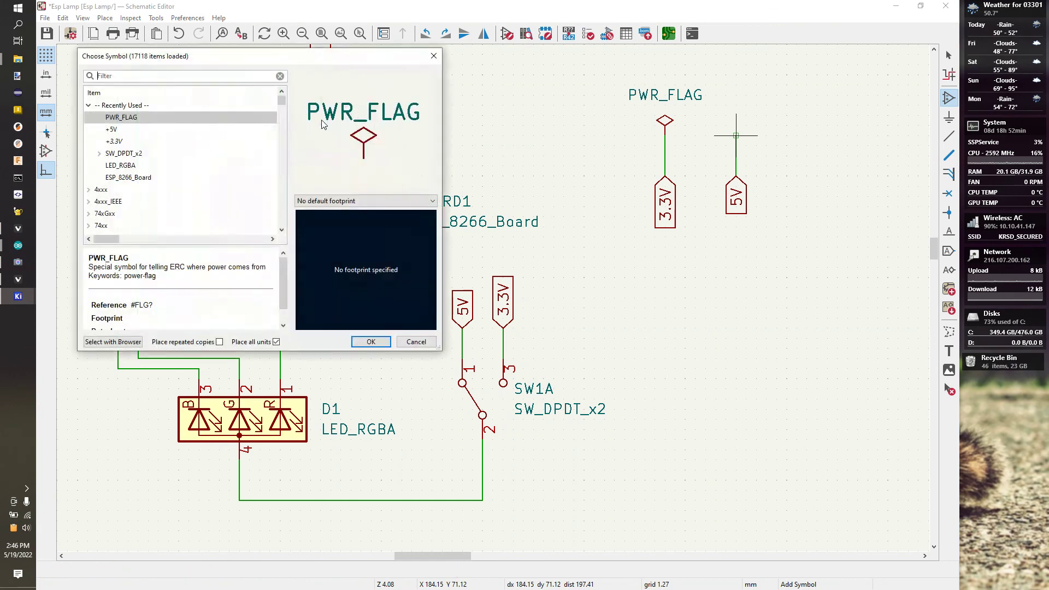
left_click(152, 116)
left_click(371, 342)
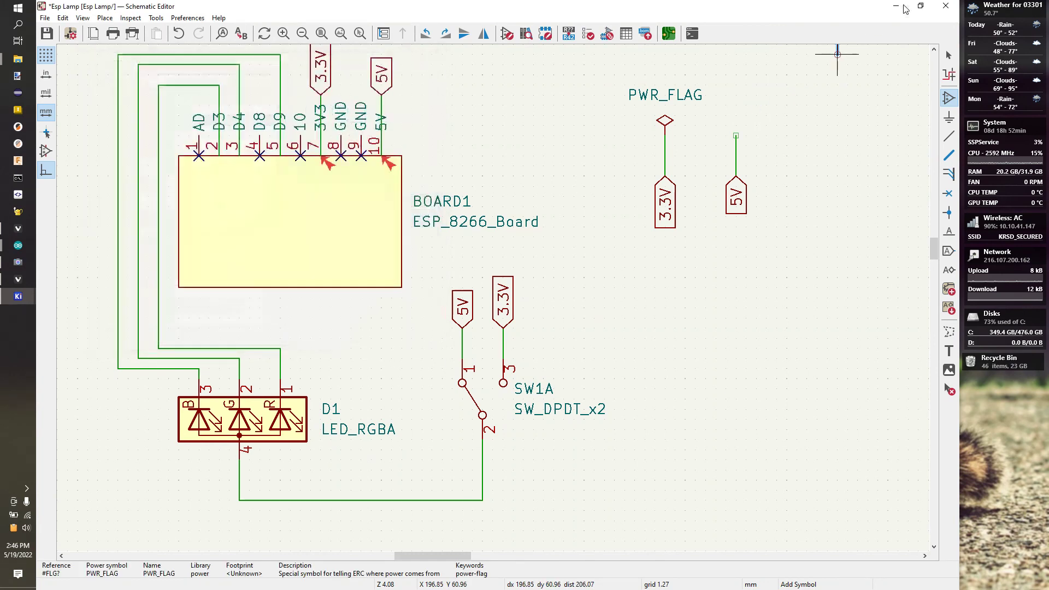
left_click(736, 136)
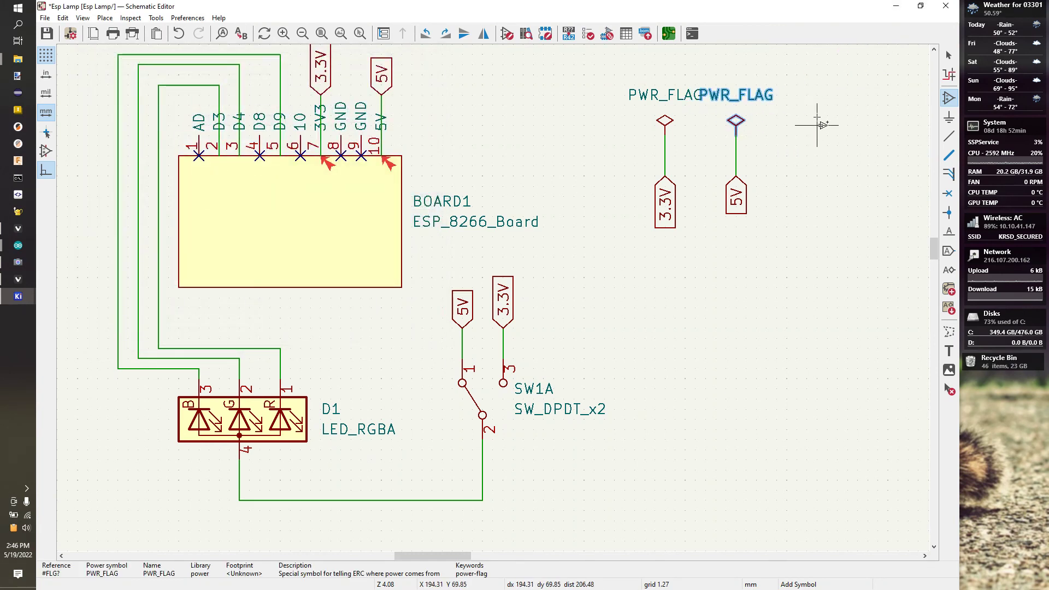
key("Escape")
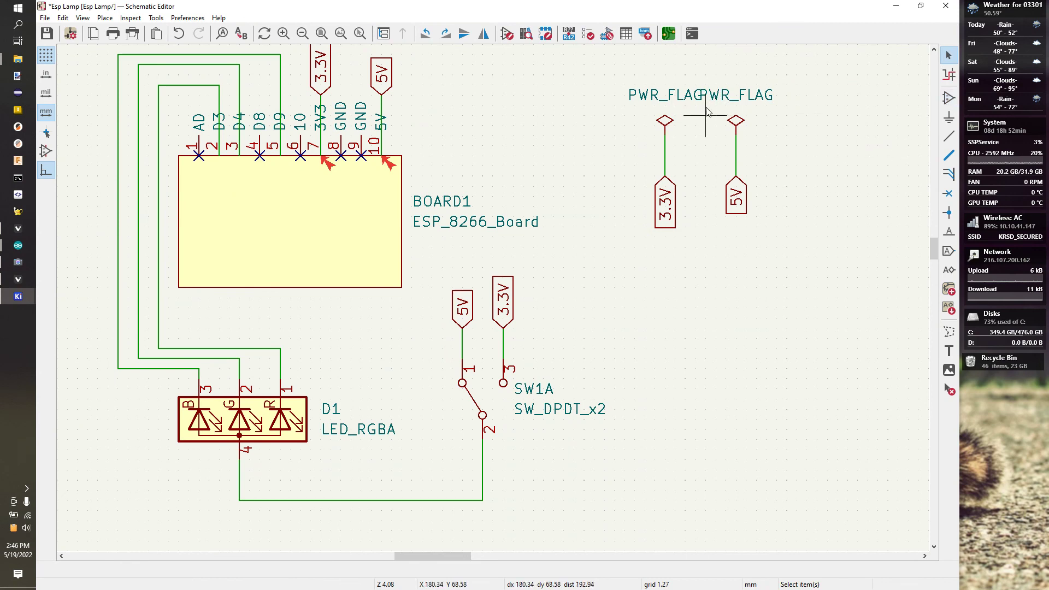
Step: Shift the 5V flag, wire and label group slightly to the right
left_click_drag(721, 63, 807, 247)
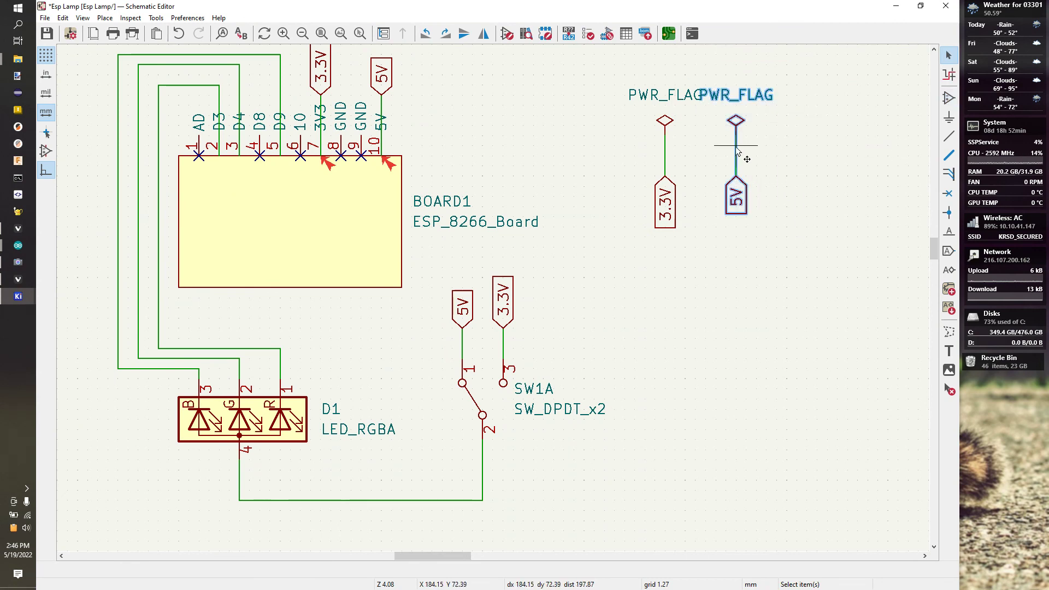
left_click_drag(735, 145, 753, 139)
left_click(815, 169)
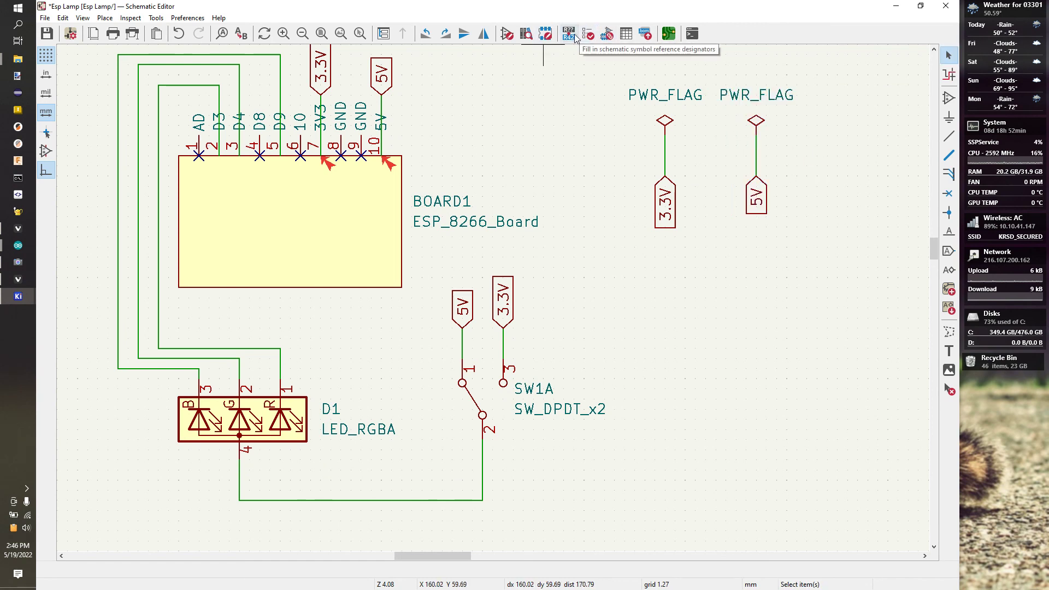
Step: Clear and re-annotate all symbols, including the power flags
left_click(115, 291)
left_click(339, 292)
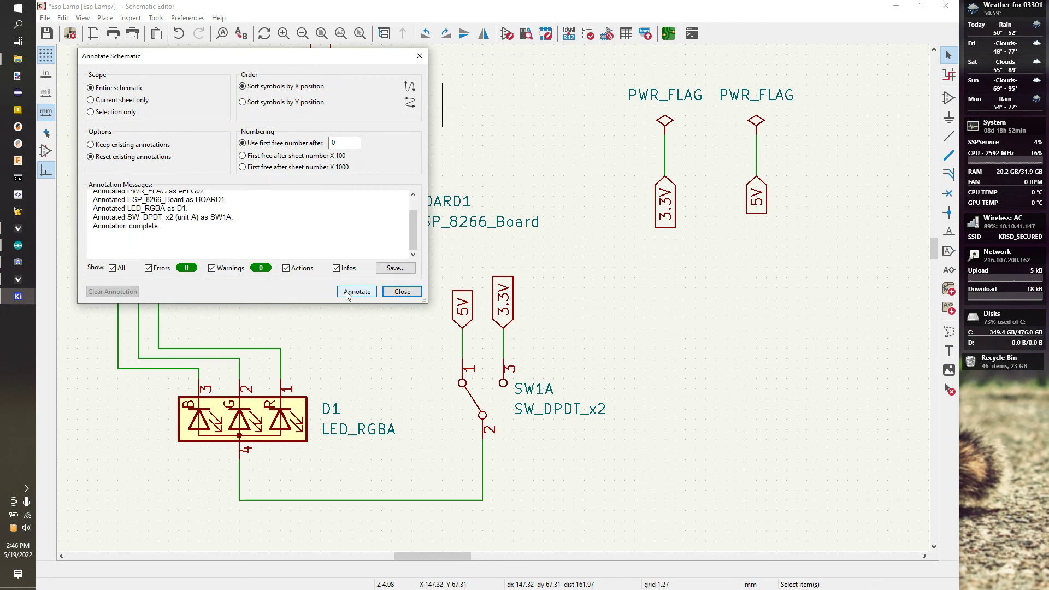
left_click(402, 292)
Step: Run the ERC again, now reporting 0 errors and 0 warnings
left_click(588, 33)
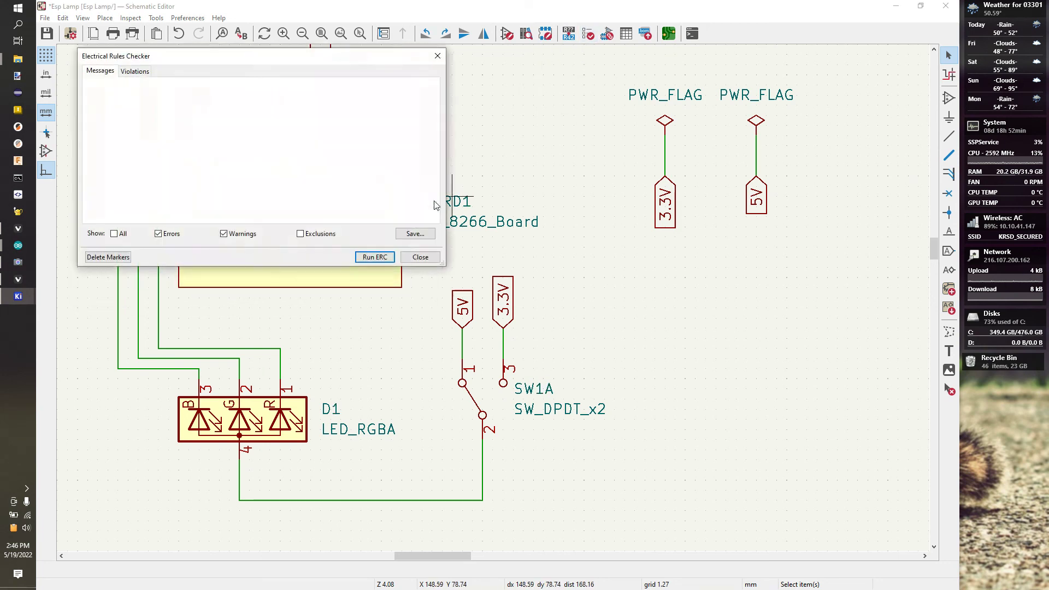
left_click(383, 258)
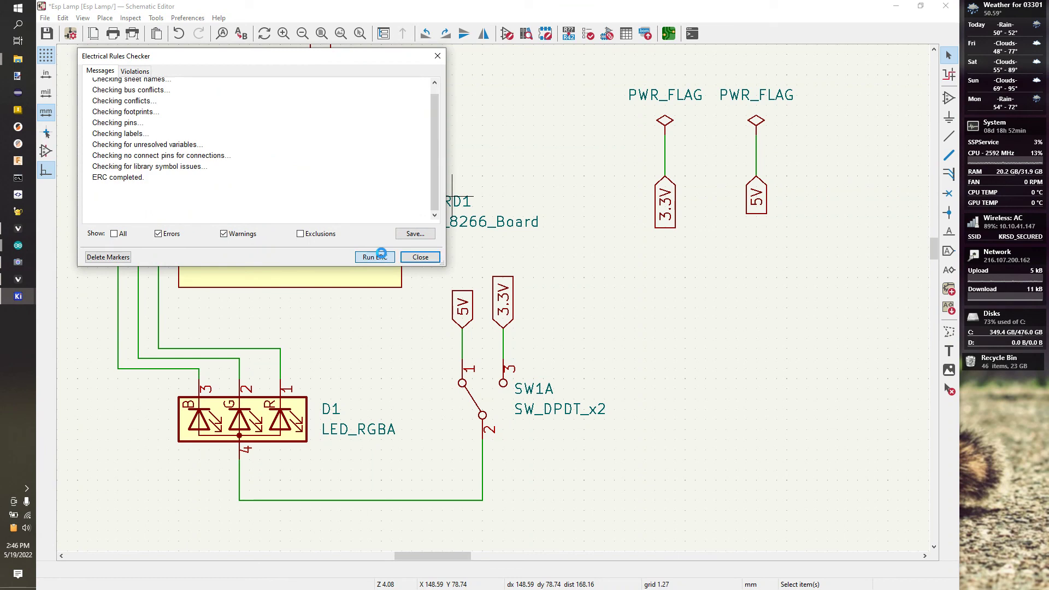
left_click(420, 257)
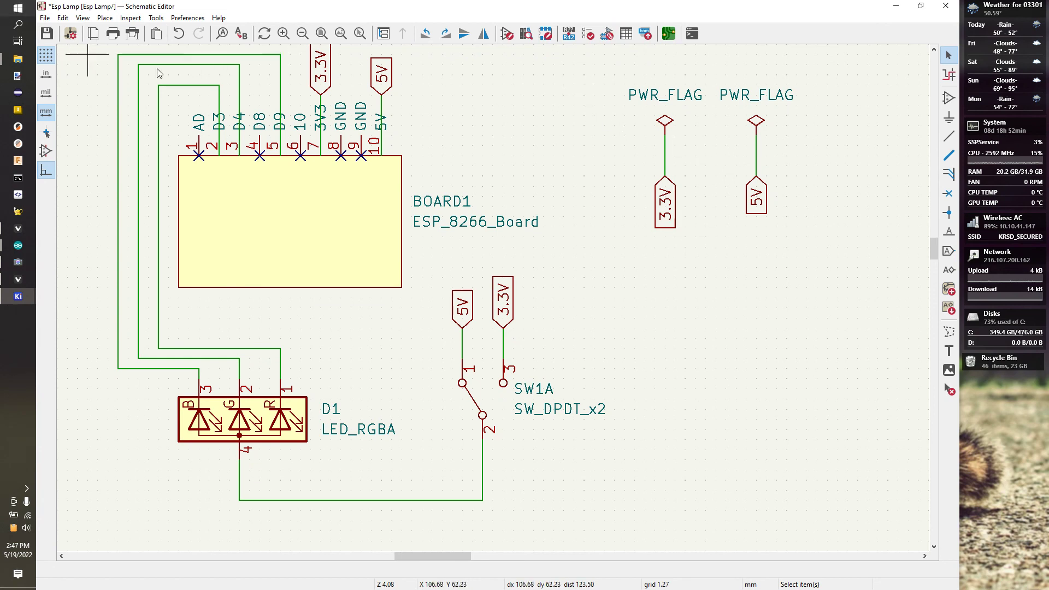
scroll(442, 188, "down", 2)
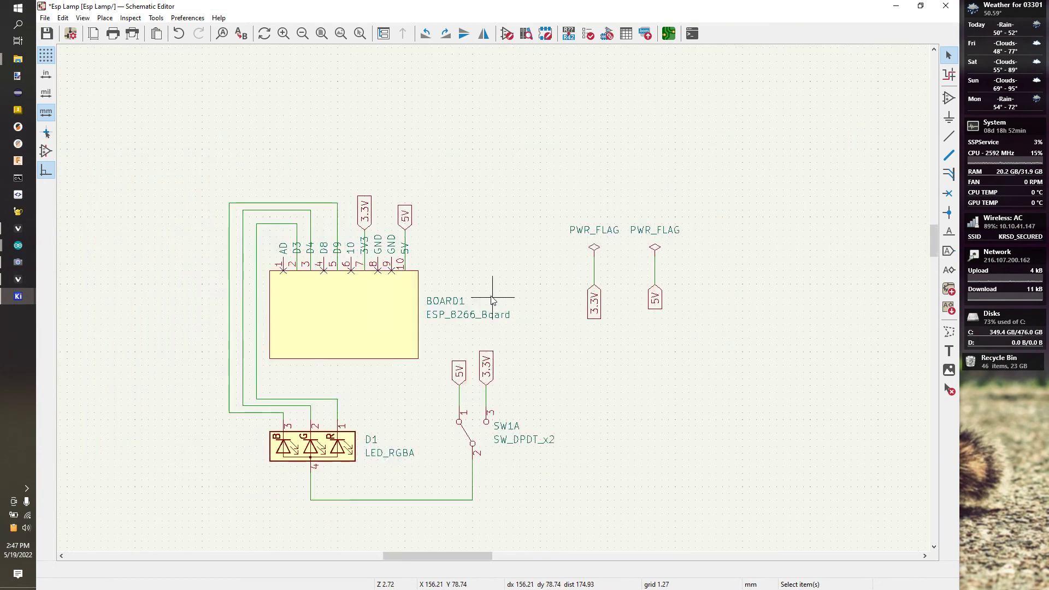
scroll(492, 299, "up", 2)
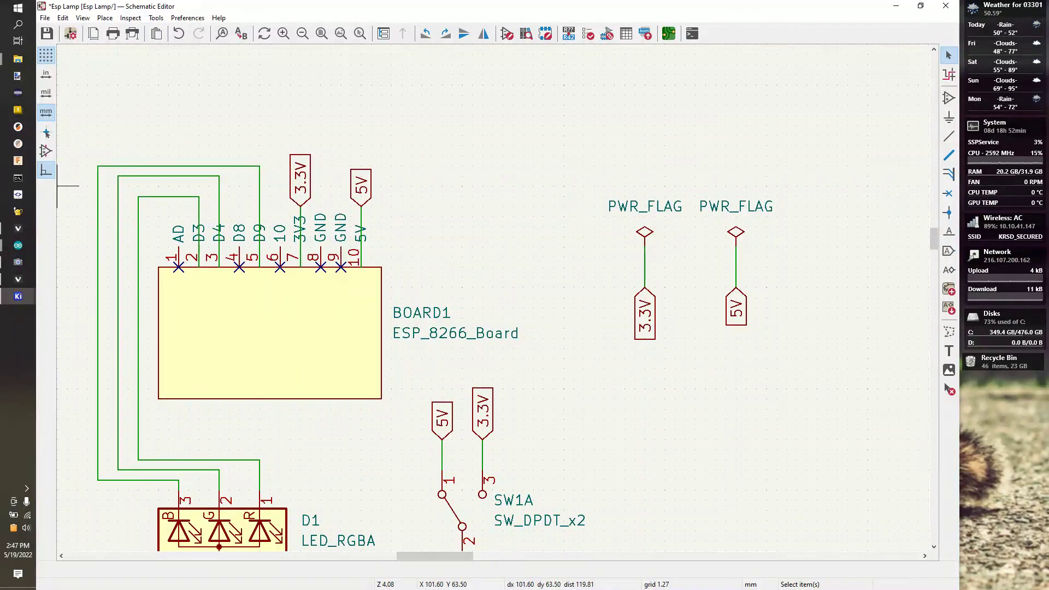